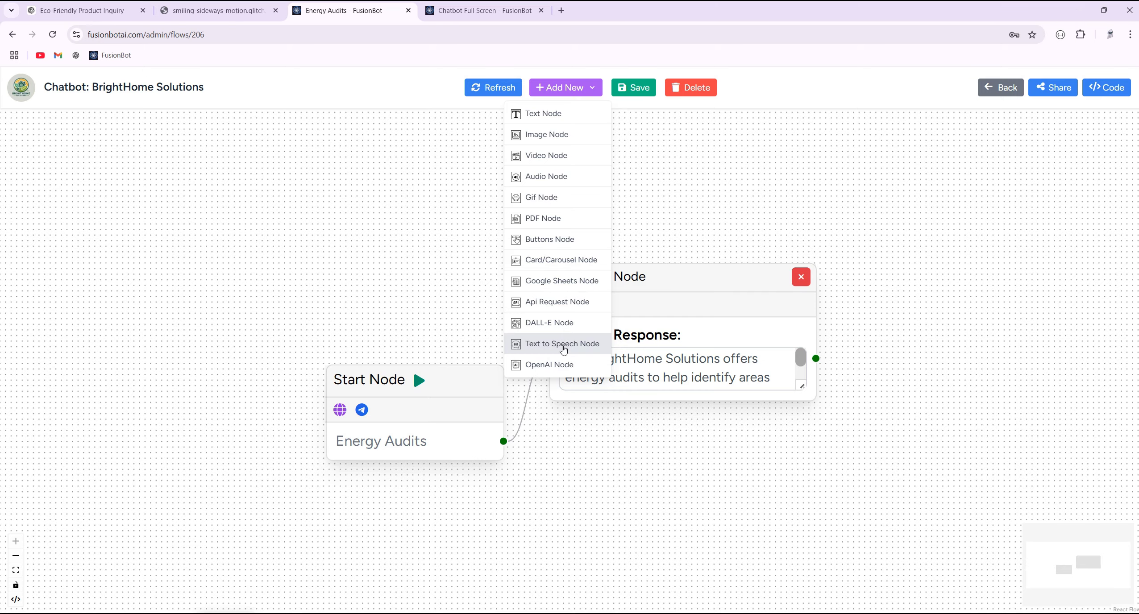
- Add a Text to Speech node and move the Start and Text nodes up beside it
click(563, 344)
drag(170, 422, 163, 309)
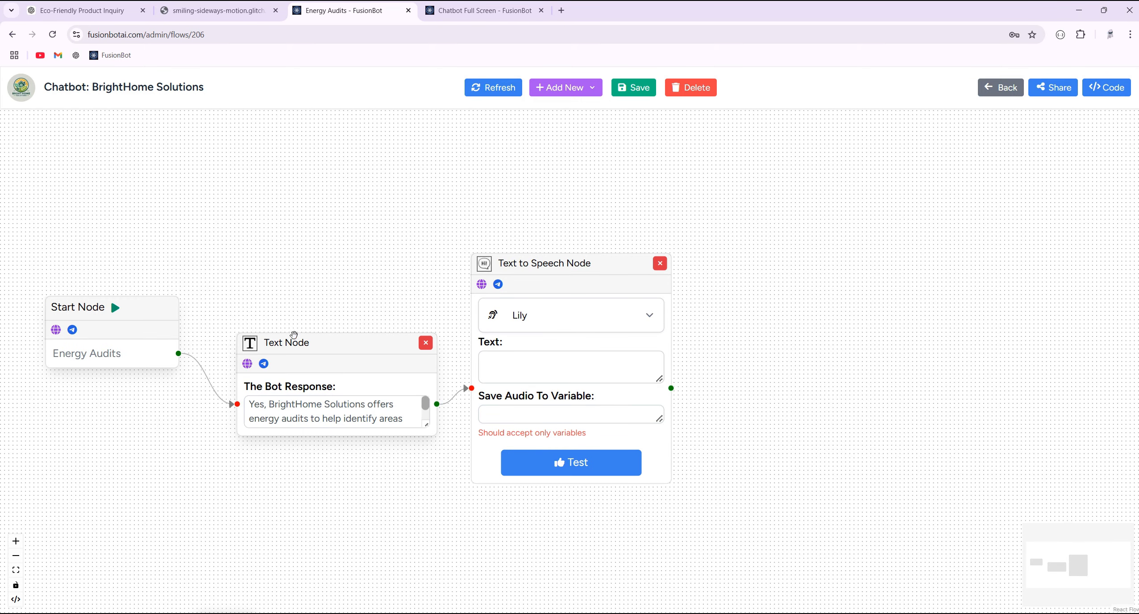
drag(314, 348, 317, 257)
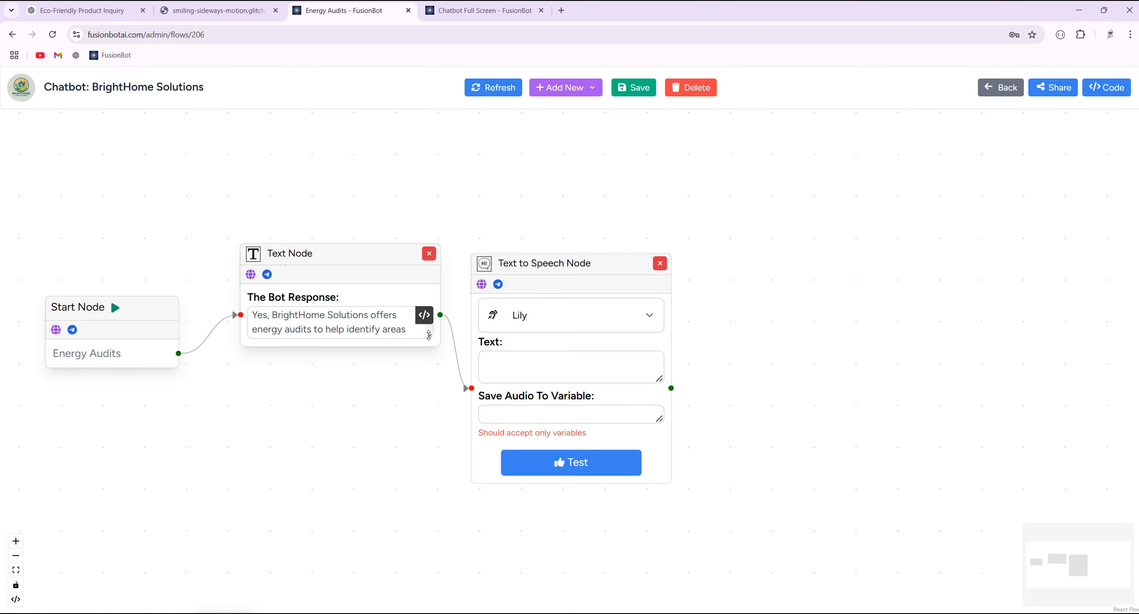
- Enlarge the Text node's reply box to show its full text, then delete the Text to Speech node
drag(430, 334, 429, 534)
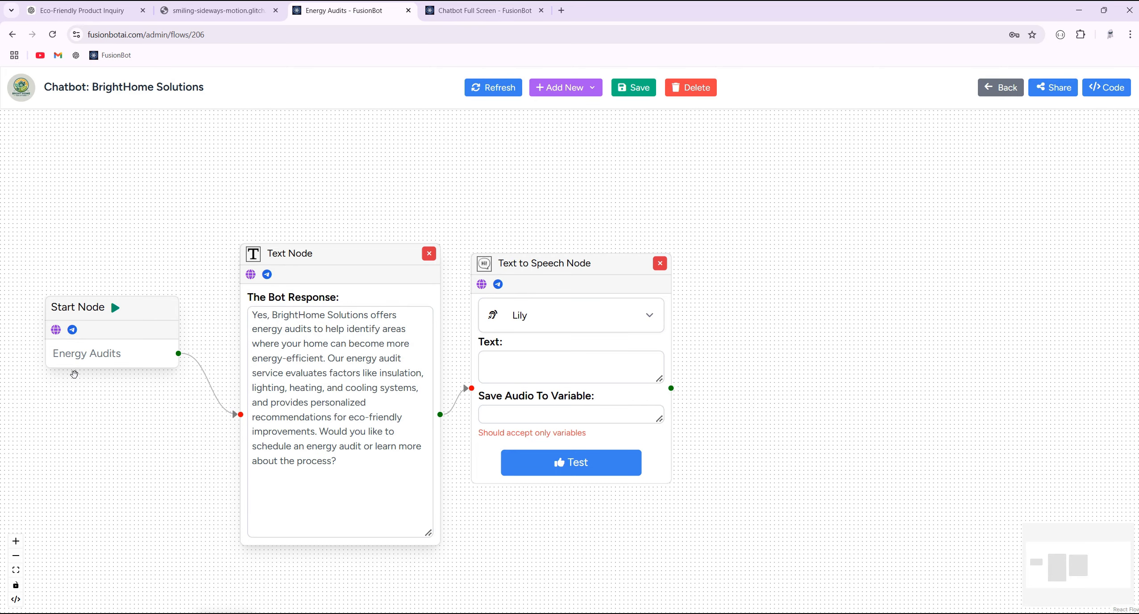
triple_click(301, 381)
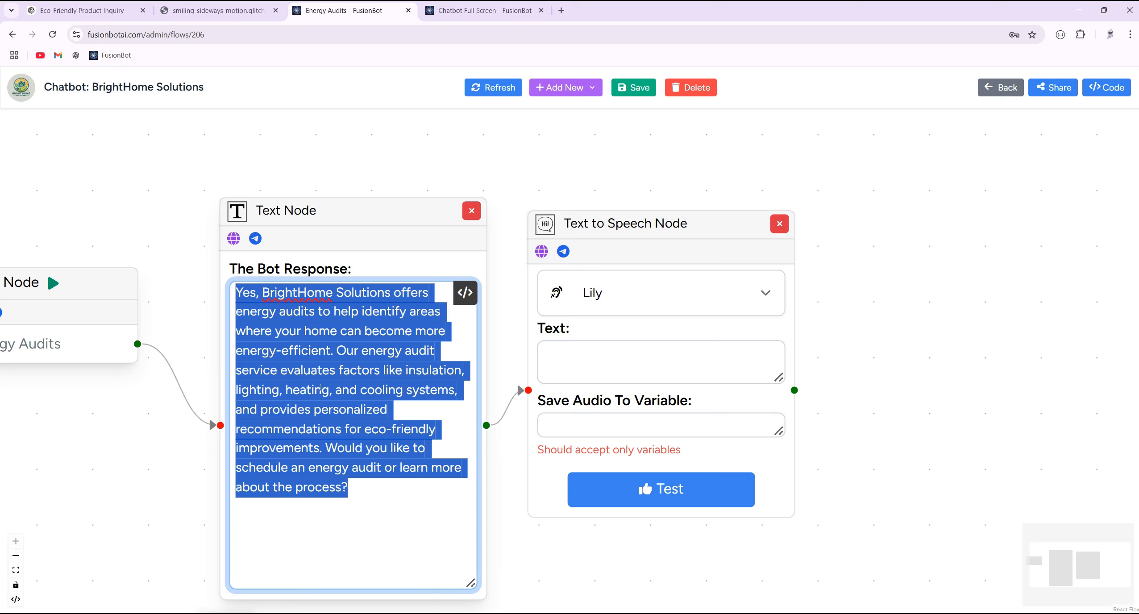
right_click(335, 335)
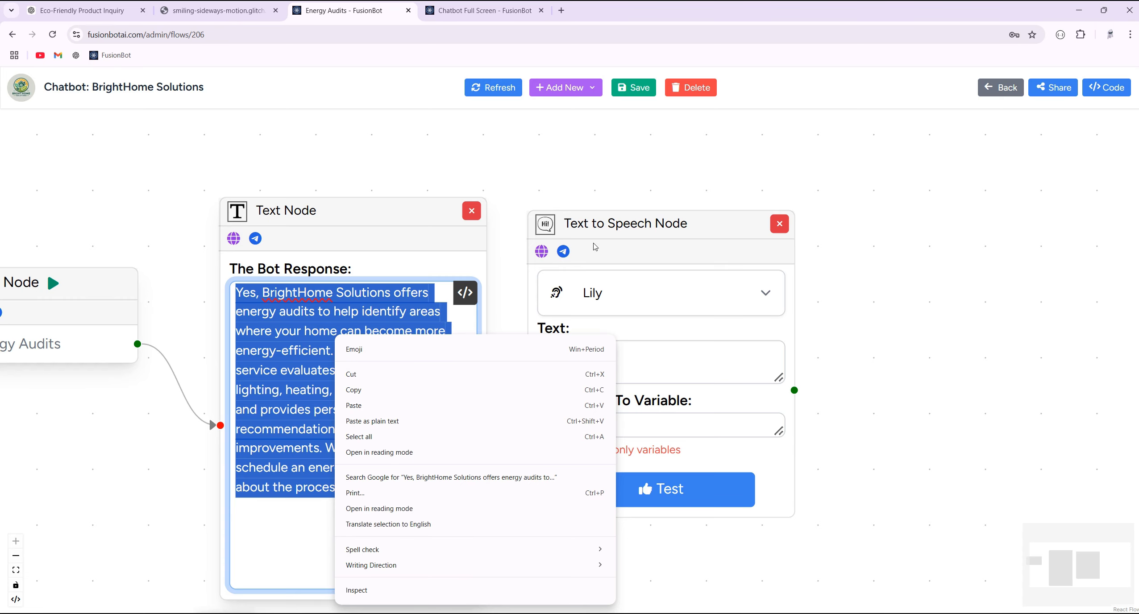
click(393, 316)
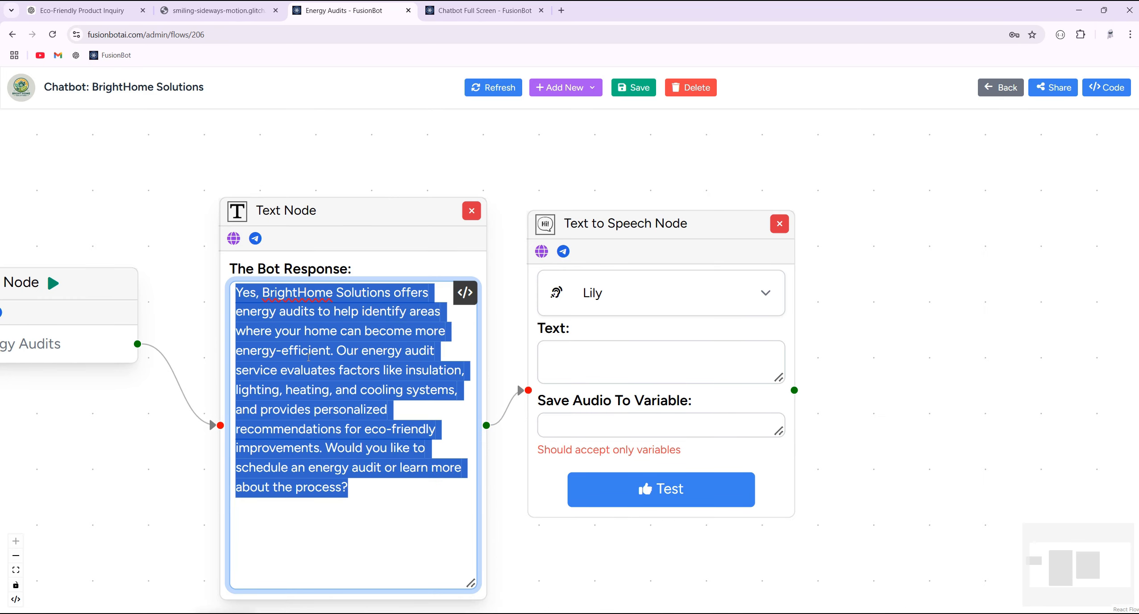
click(779, 223)
- Add a Text to Speech node, cut the energy-audit reply from the Text node, and delete that node
click(576, 88)
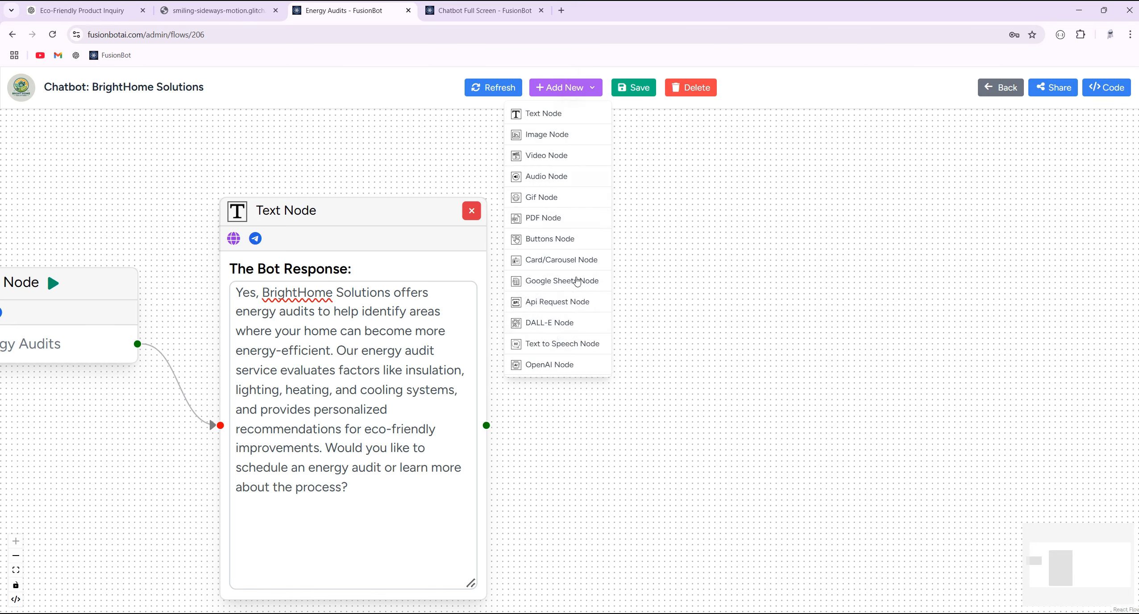
click(562, 343)
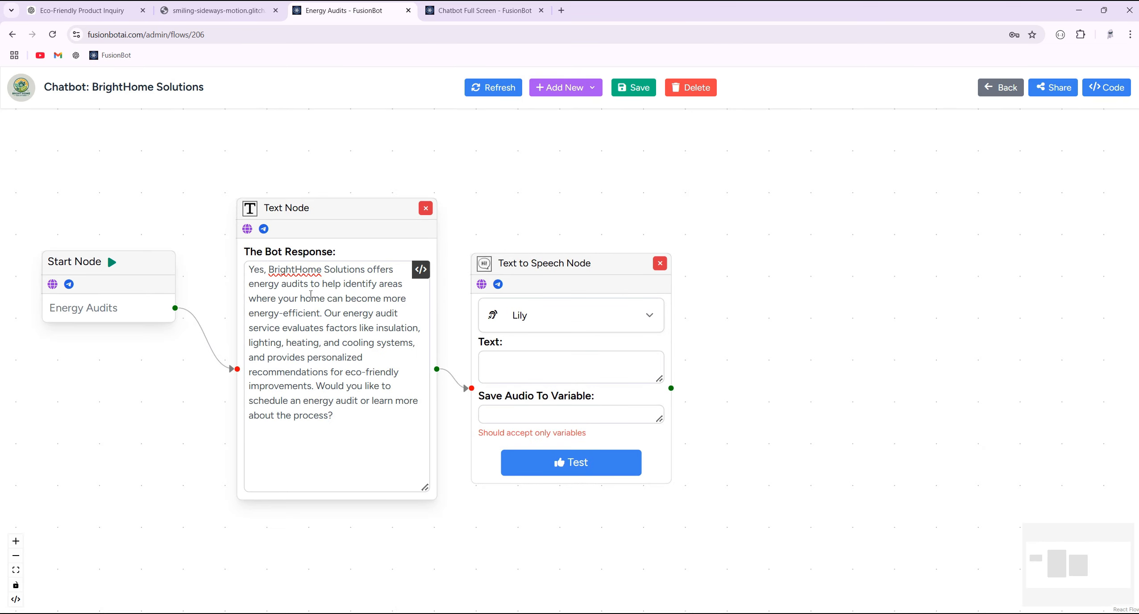
triple_click(311, 294)
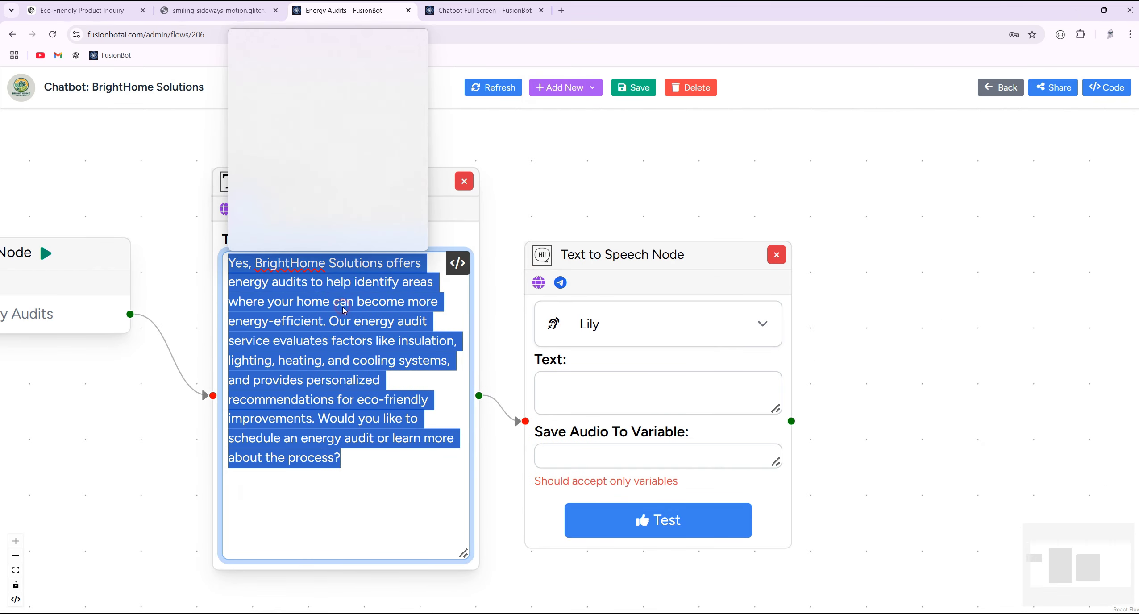
right_click(272, 291)
click(295, 329)
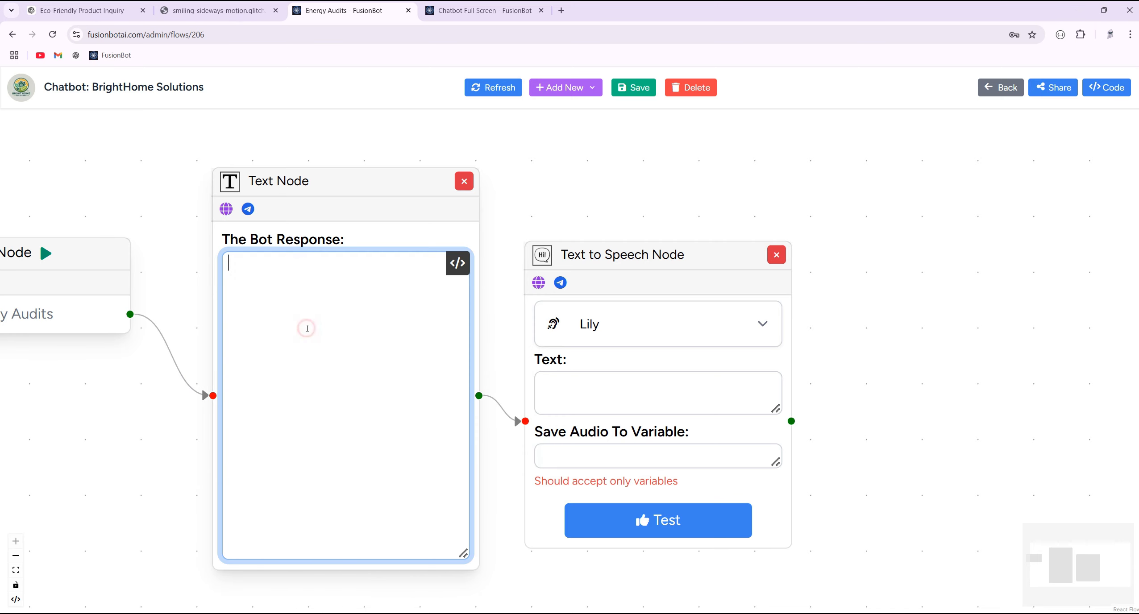
click(464, 181)
- Paste the reply into the speech node's Text field, set the voice to Will, and move Start closer
right_click(606, 385)
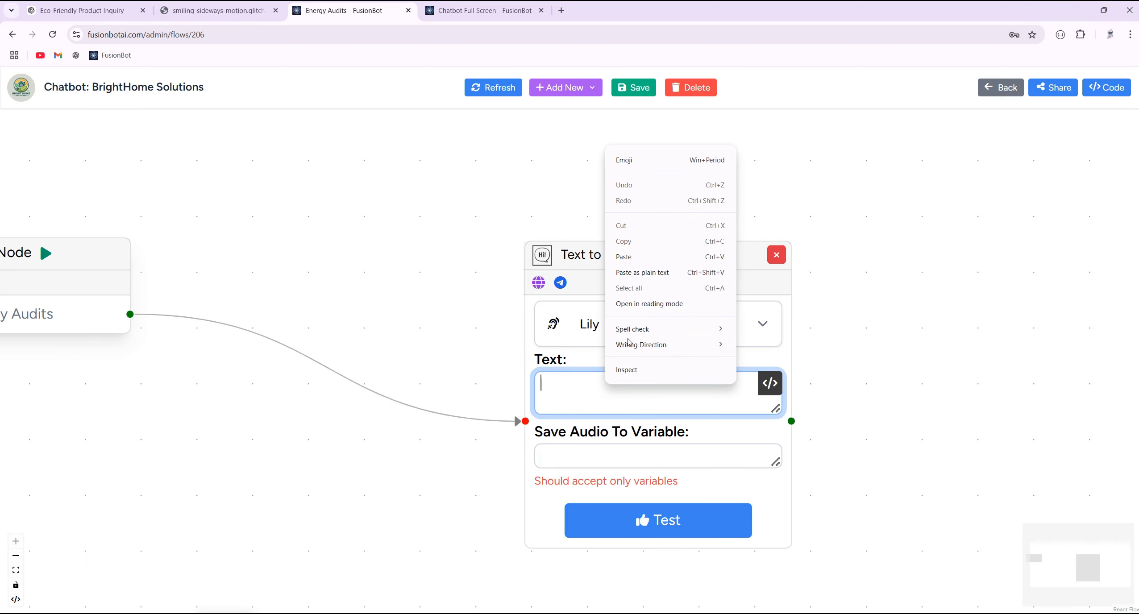
click(659, 267)
click(639, 321)
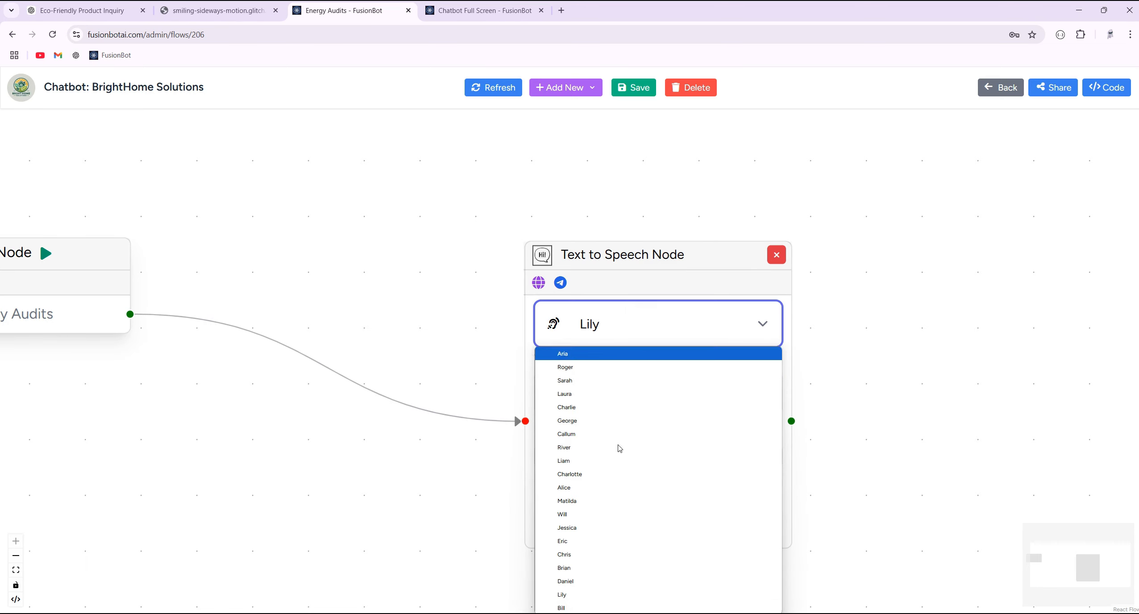
click(650, 406)
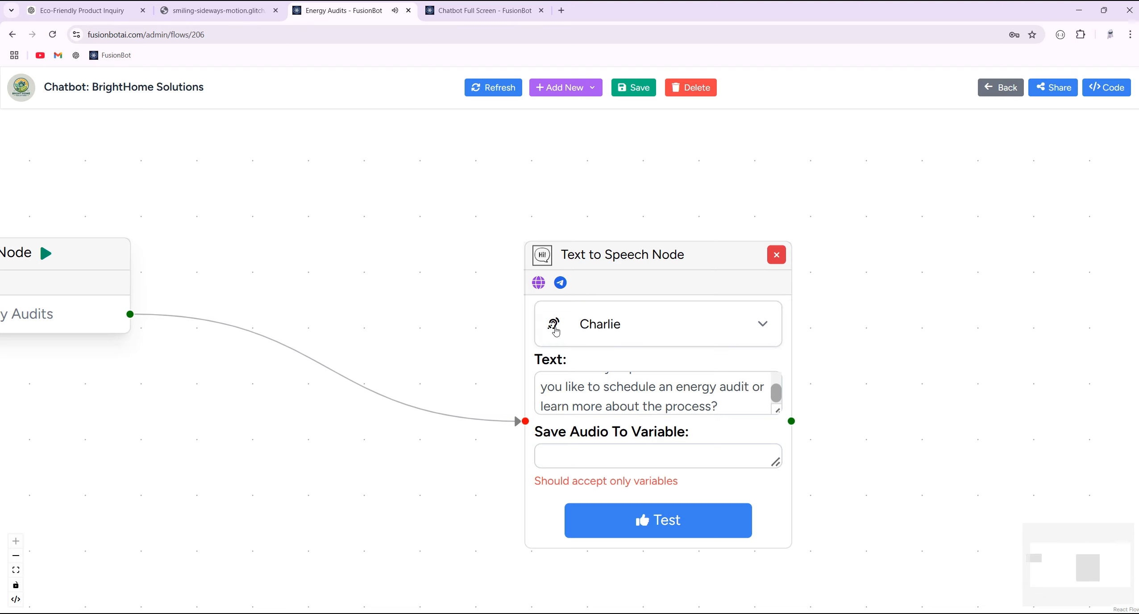
click(555, 330)
click(584, 441)
drag(39, 241, 347, 228)
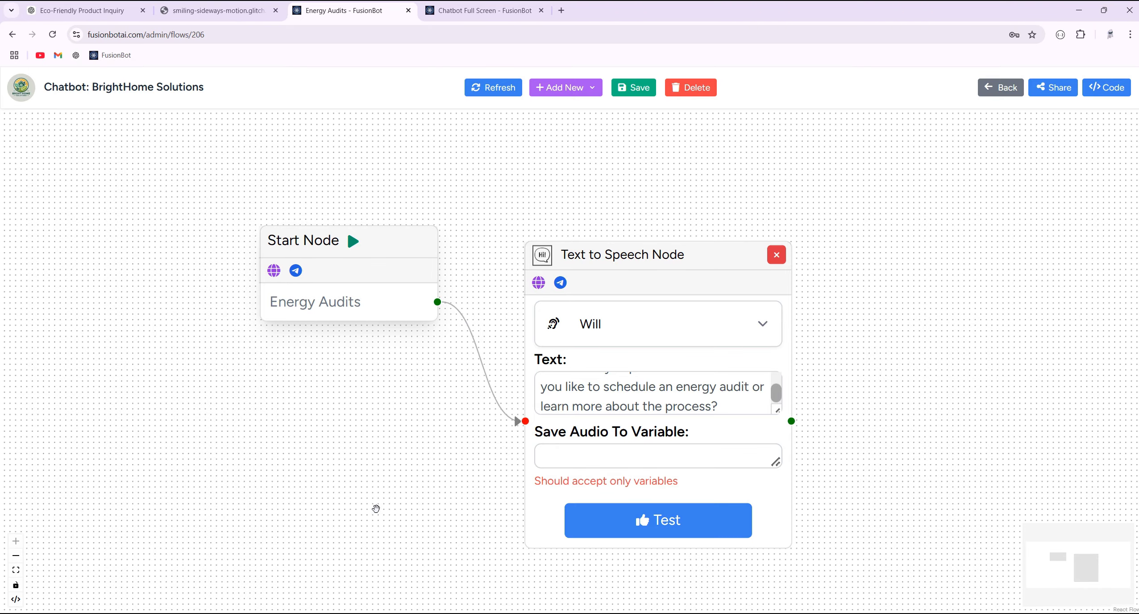
- Preview the 21-second generated speech, close the player, and save the Energy Audits flow
click(698, 530)
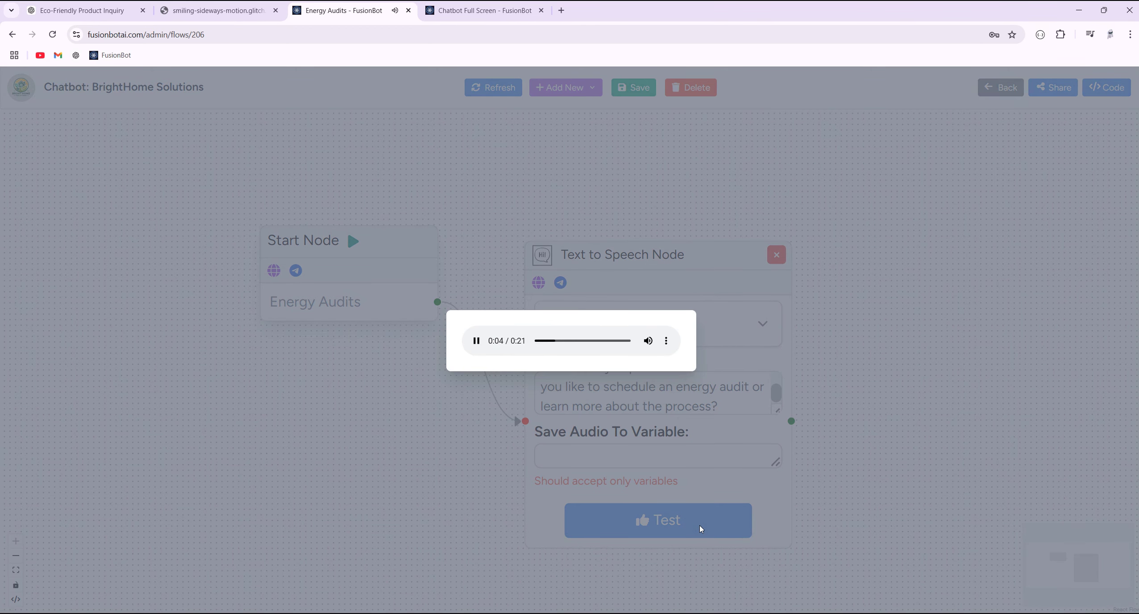
click(421, 478)
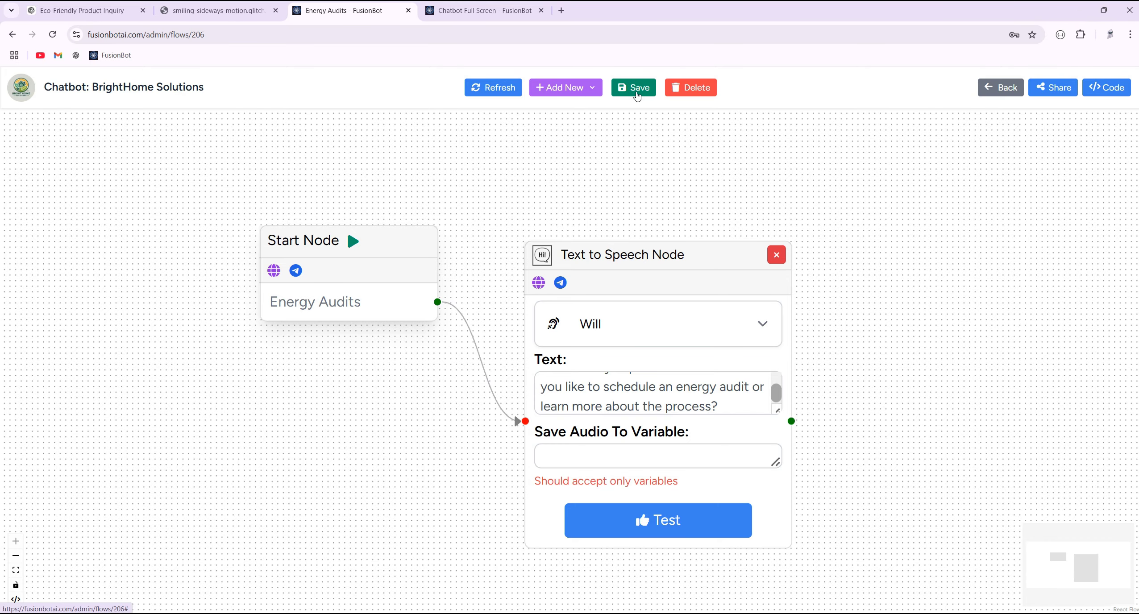
click(637, 95)
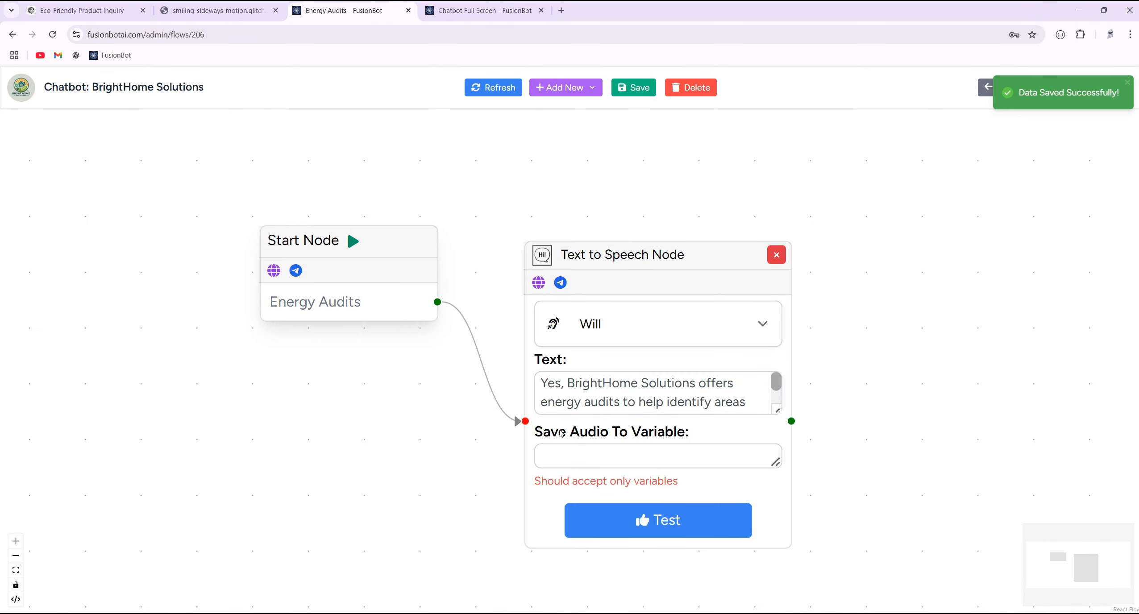
mouse_move(635, 462)
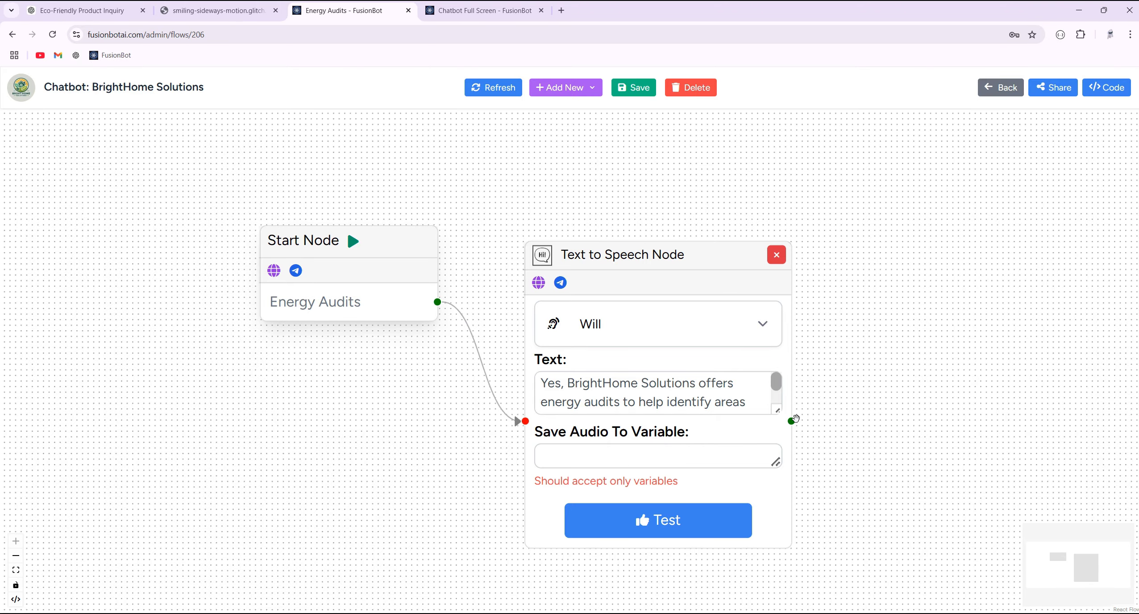
- Connect a new Audio Node after the speech node and save the speech to tts_audio_output
drag(791, 422, 838, 334)
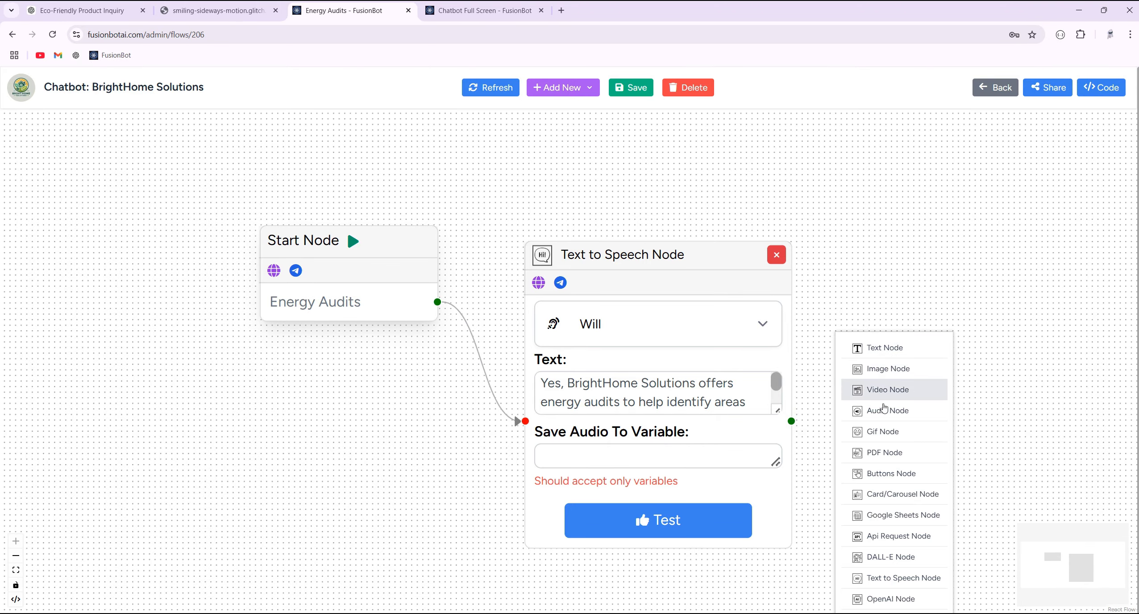
click(886, 411)
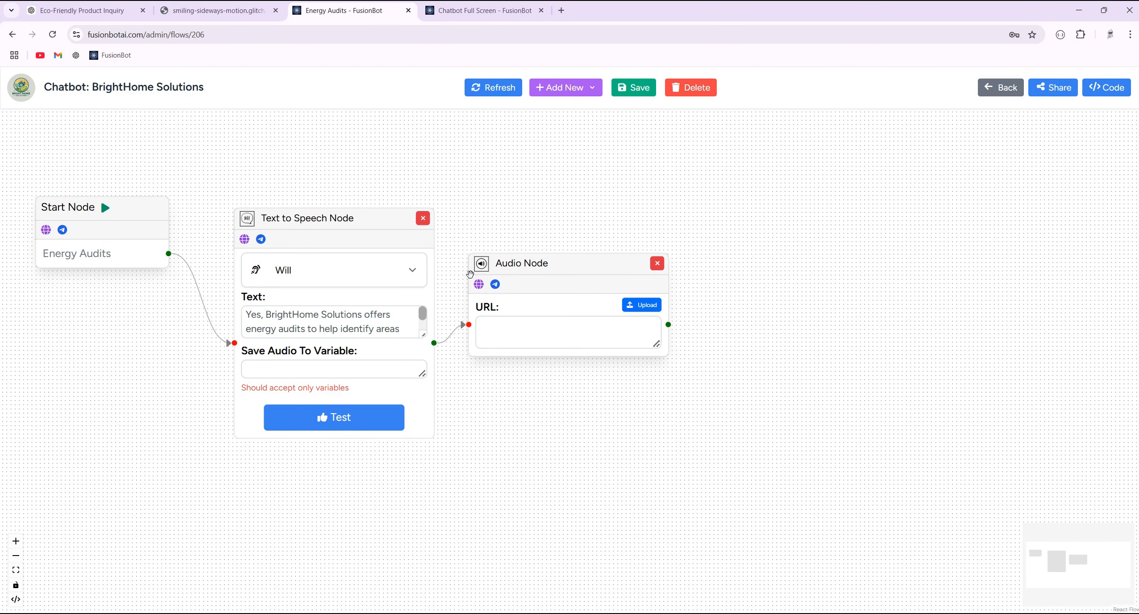
click(418, 369)
scroll(379, 459, down, 5)
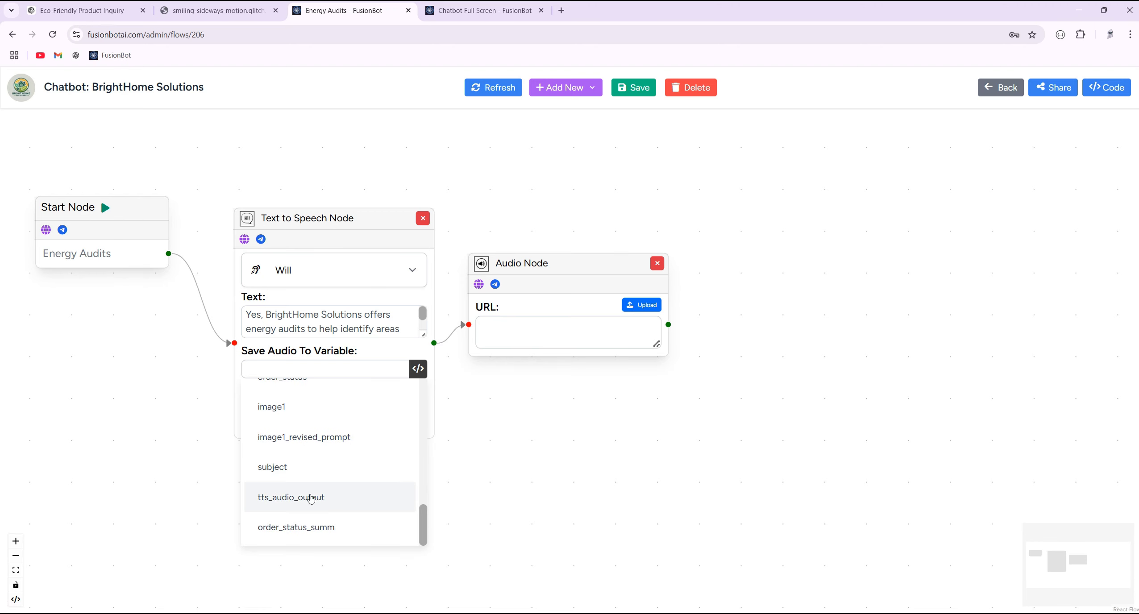
click(283, 500)
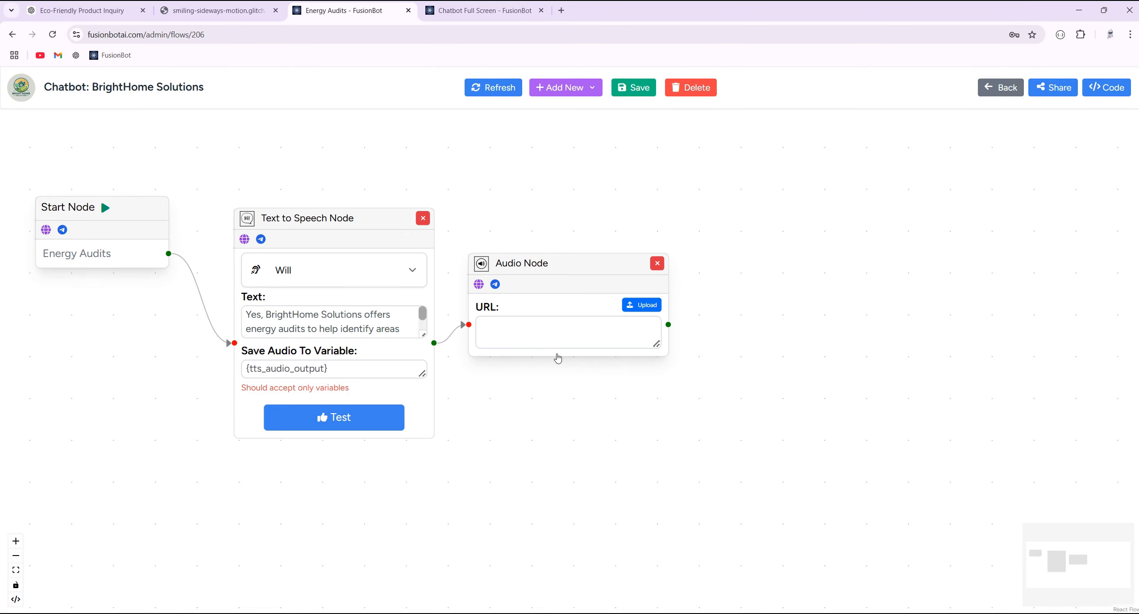
- Set the Audio Node's URL to {tts_audio_output} and save the flow
click(557, 333)
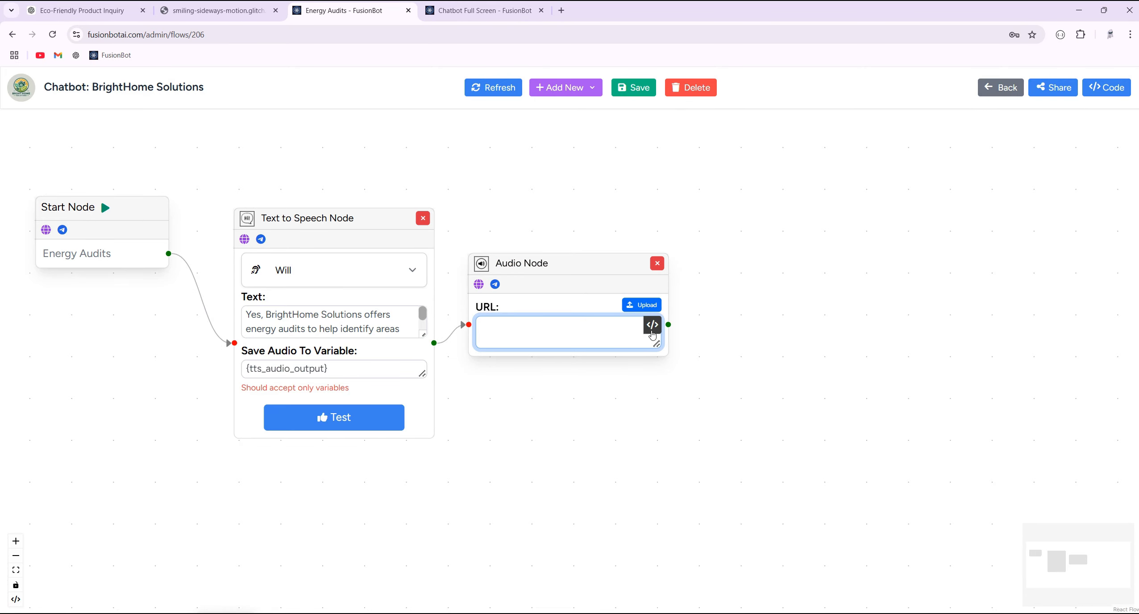
click(652, 324)
scroll(550, 450, down, 2)
scroll(550, 450, down, 5)
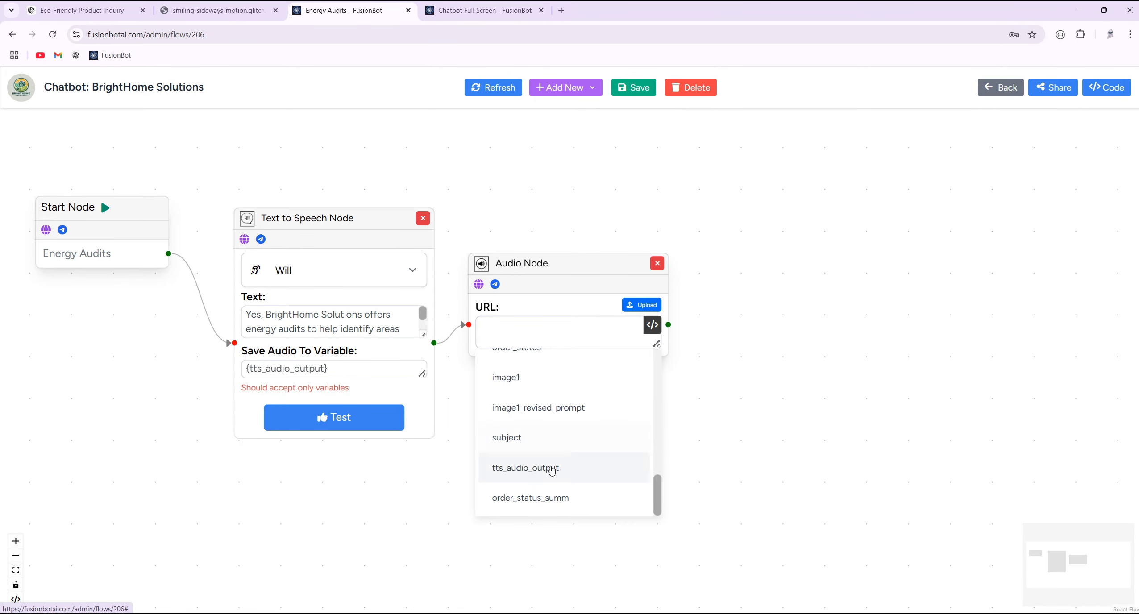
click(550, 467)
click(559, 183)
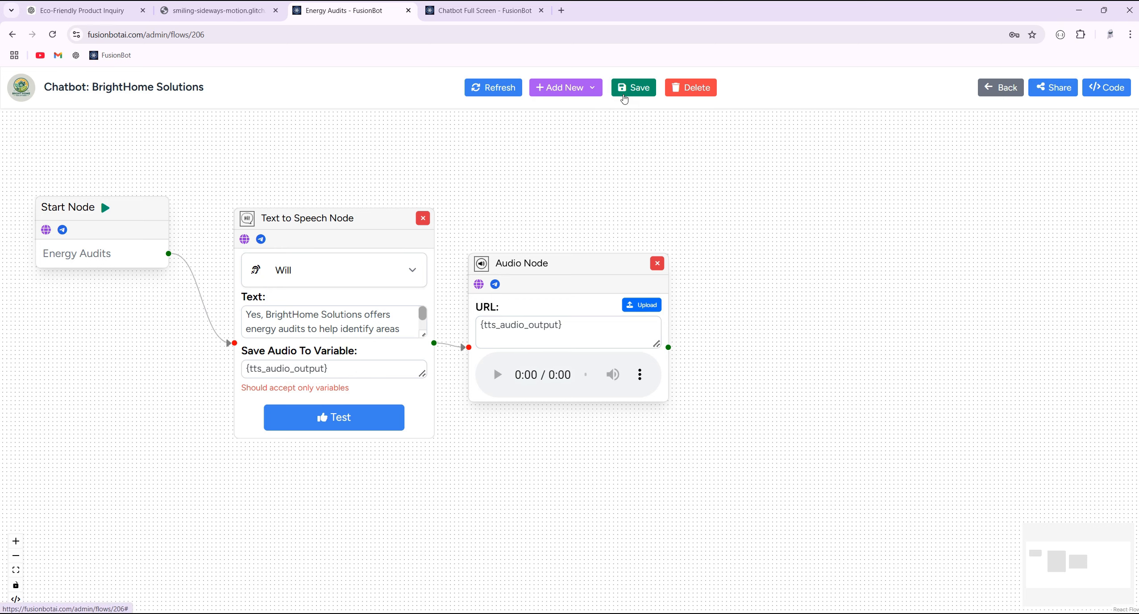
click(624, 99)
- Copy the energy audits recommendations question from the ChatGPT tab
click(482, 10)
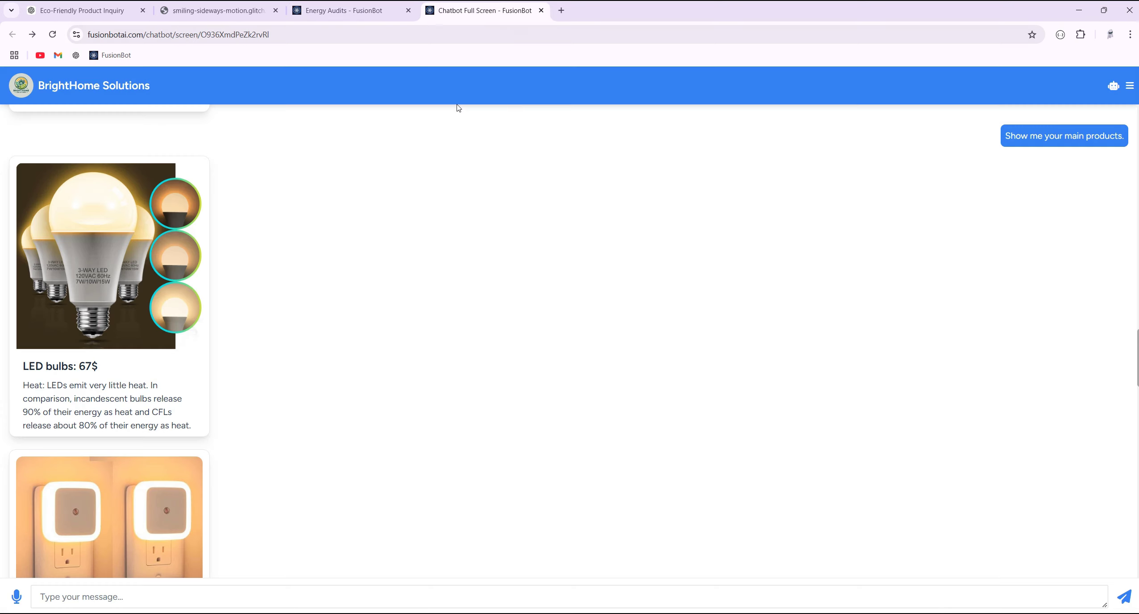
click(363, 15)
click(305, 319)
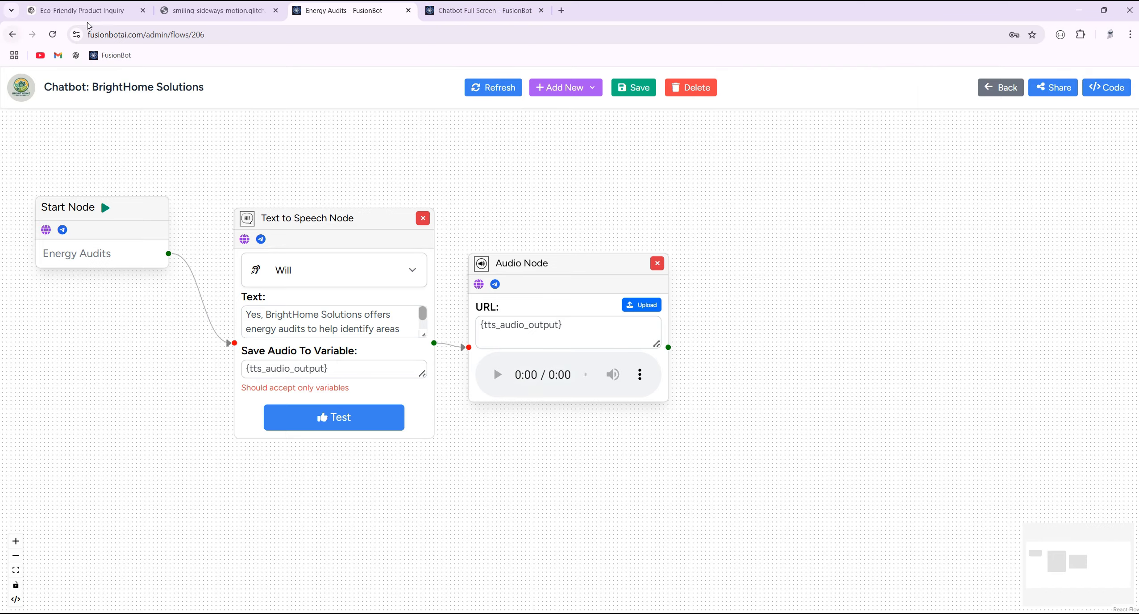
click(82, 11)
triple_click(606, 559)
right_click(598, 561)
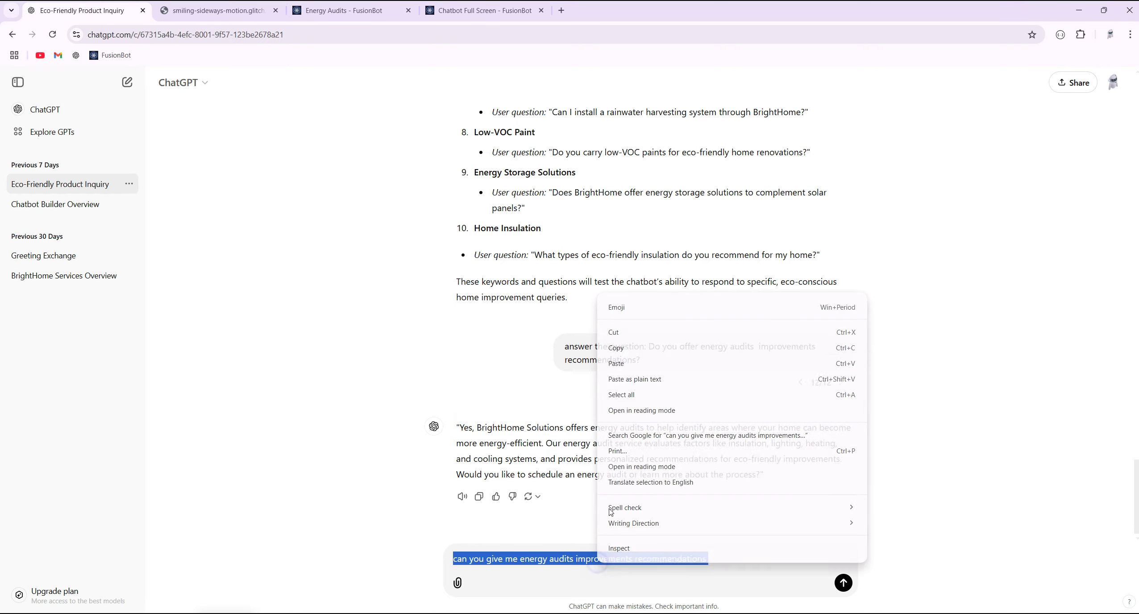
click(624, 350)
- Paste the question into the chatbot preview and send it, getting a 21-second spoken reply
click(470, 11)
click(343, 11)
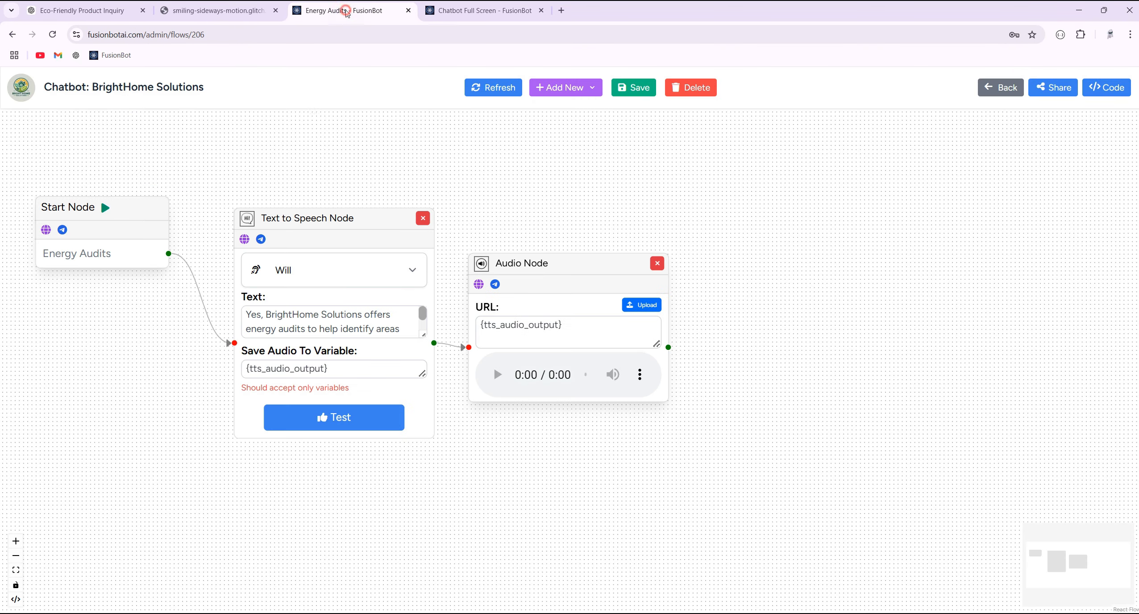
click(497, 13)
click(524, 593)
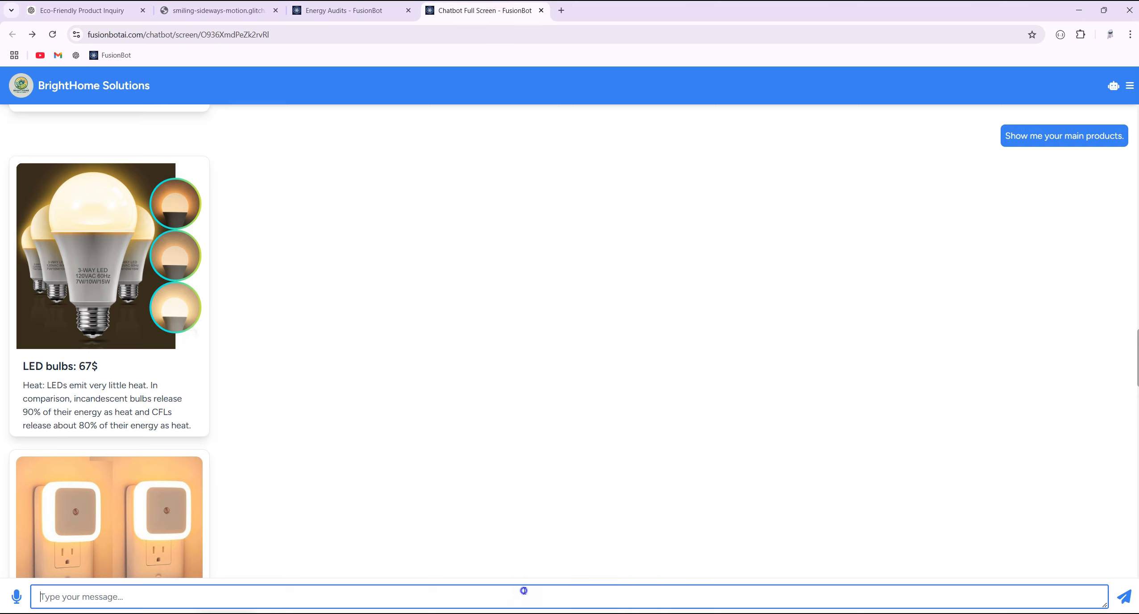
right_click(524, 593)
click(598, 479)
click(1125, 603)
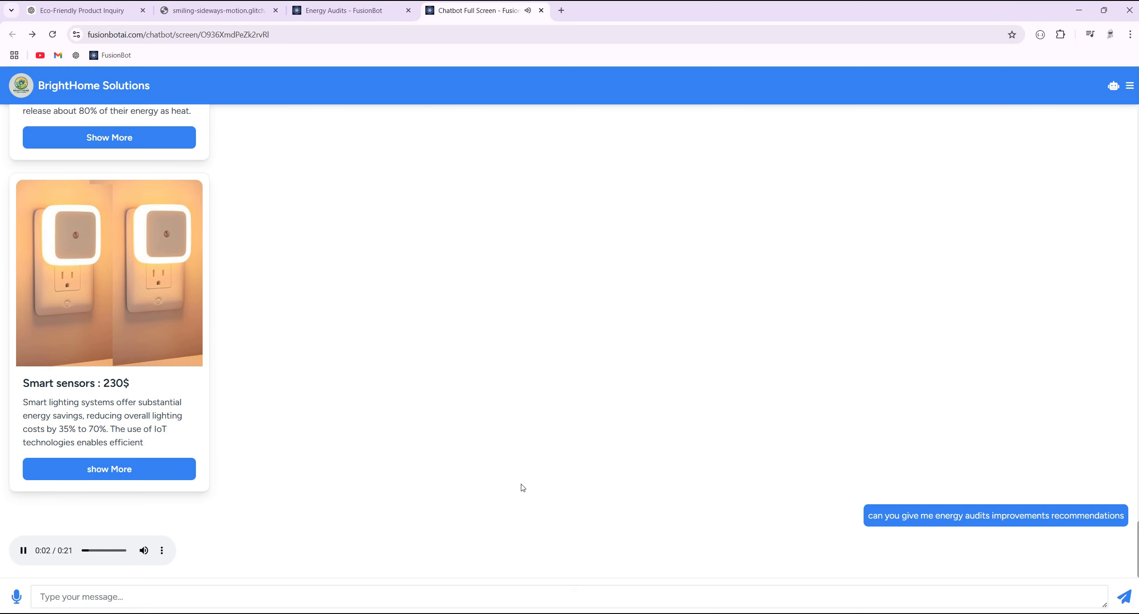
click(348, 13)
- Enlarge the speech text box, reposition the Text to Speech and Audio nodes, and return to Flows
drag(423, 337, 423, 554)
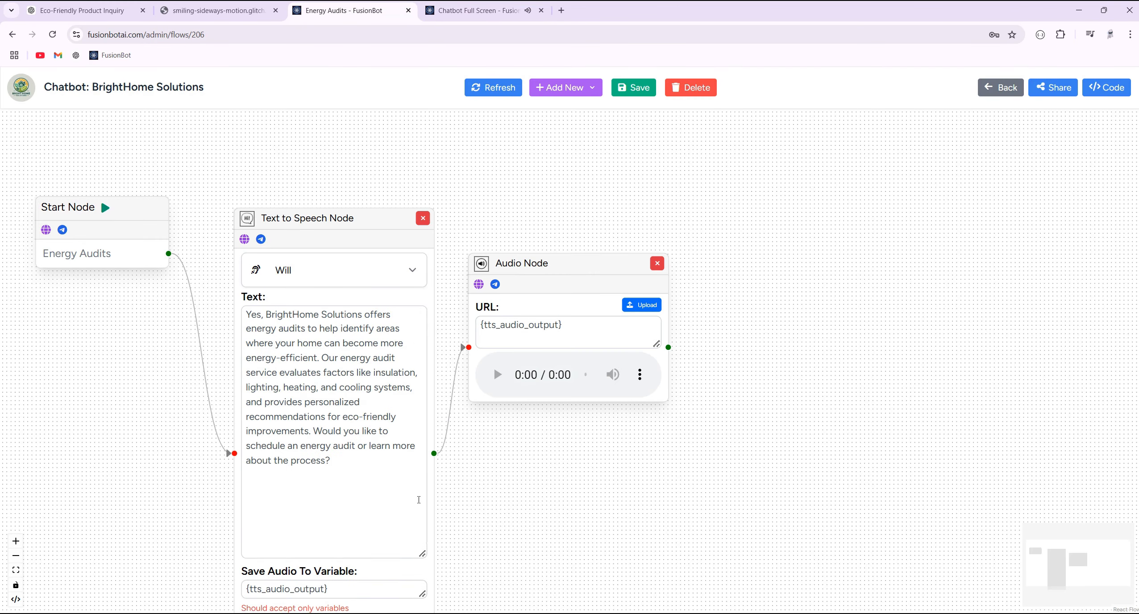
drag(329, 358, 342, 445)
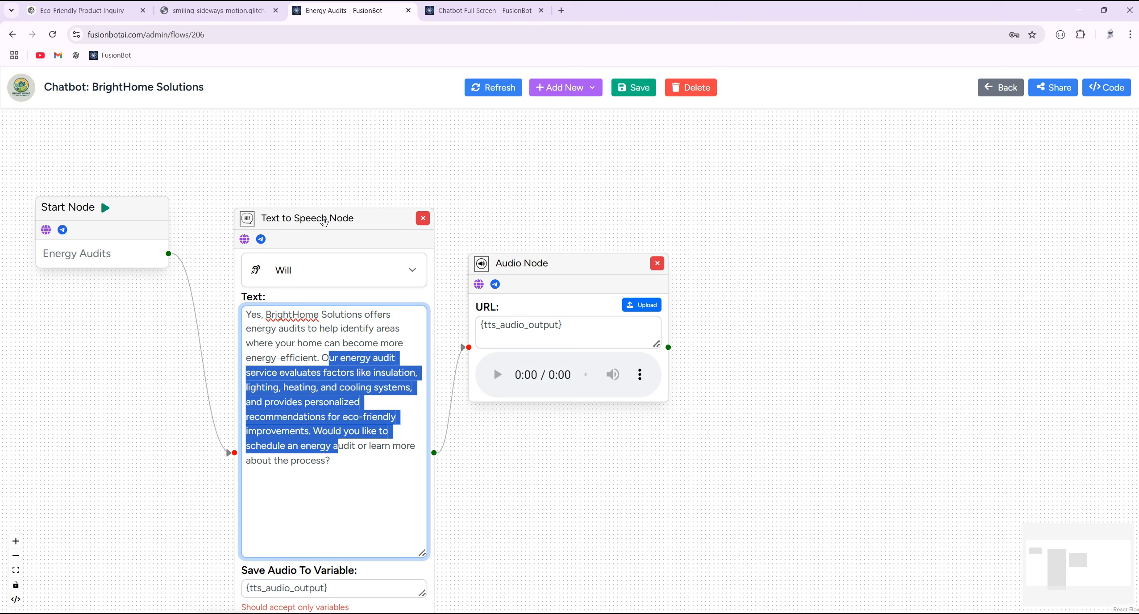
drag(333, 219, 324, 183)
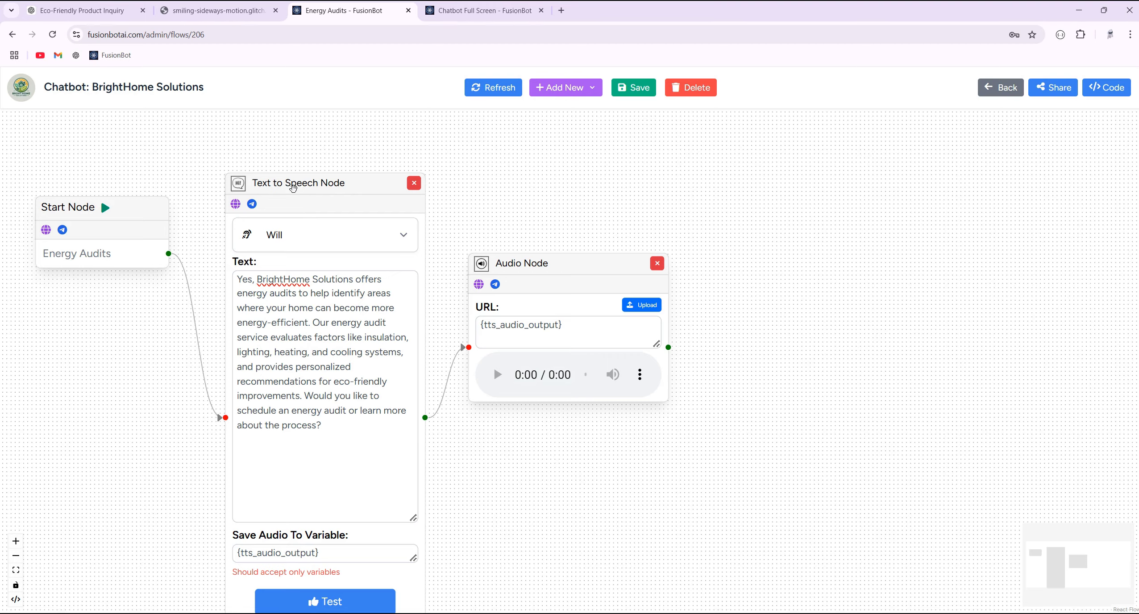
drag(516, 267, 553, 249)
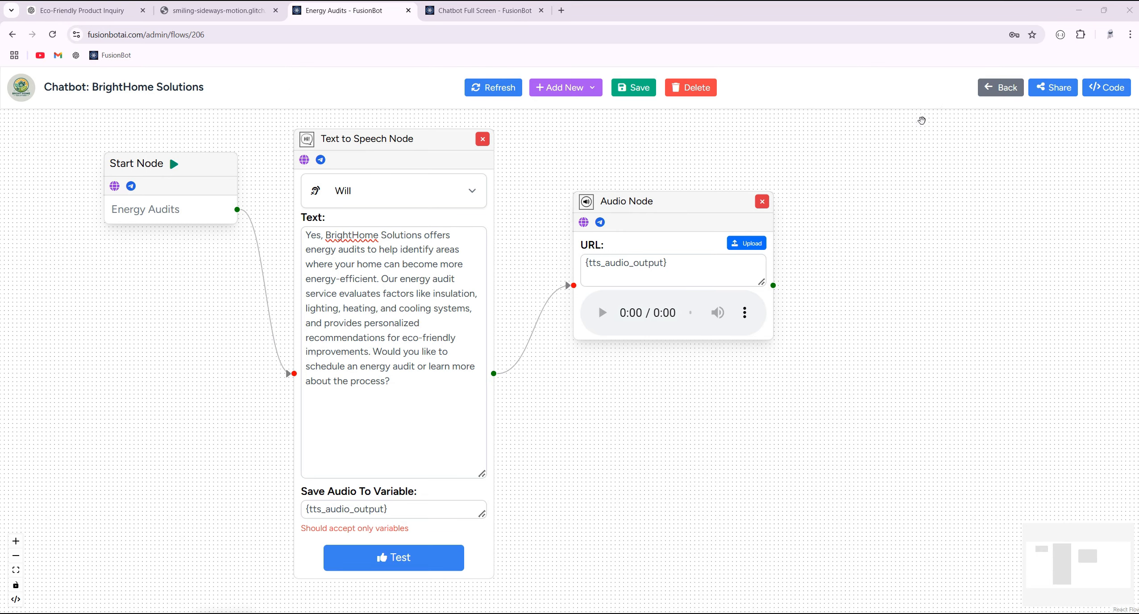
click(1002, 87)
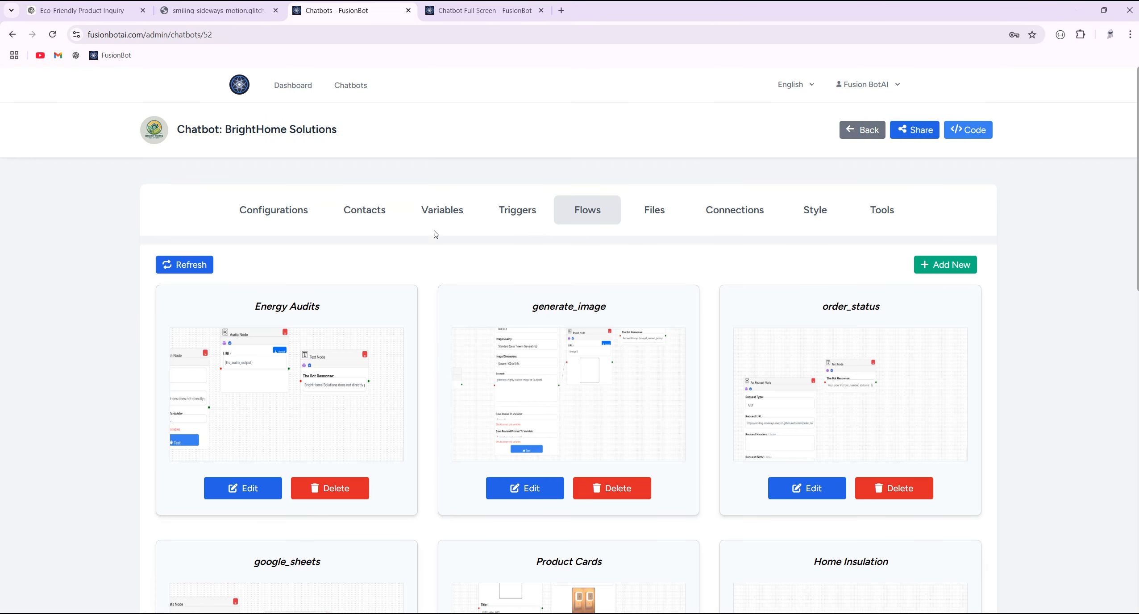
- Reveal the Elevenlabs API key in Configurations and cut it out of the field
click(296, 211)
scroll(123, 302, down, 10)
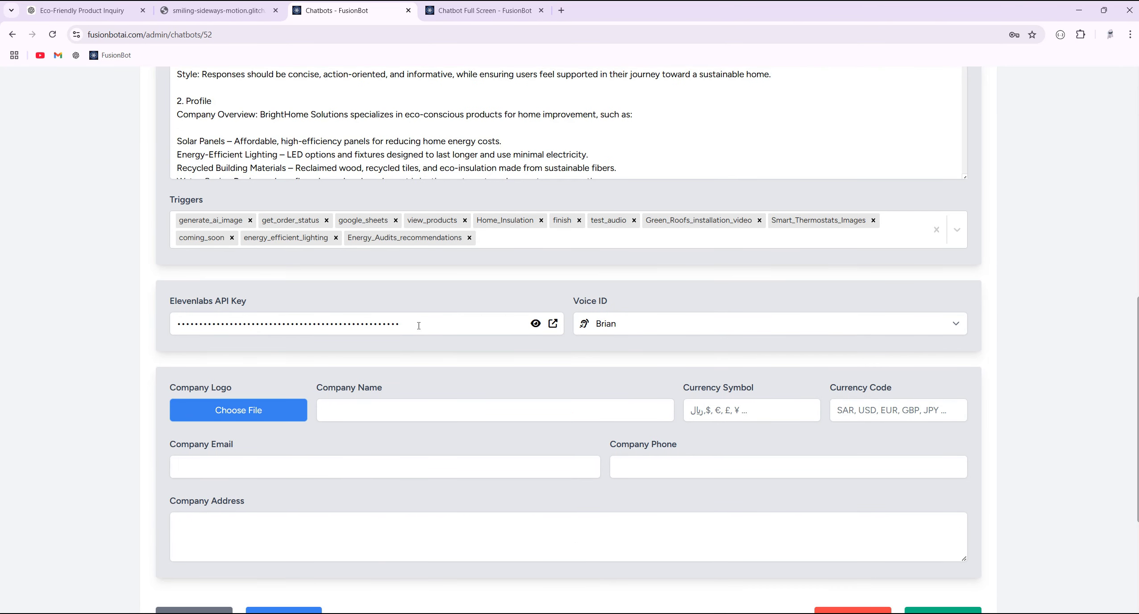
click(536, 324)
double_click(427, 323)
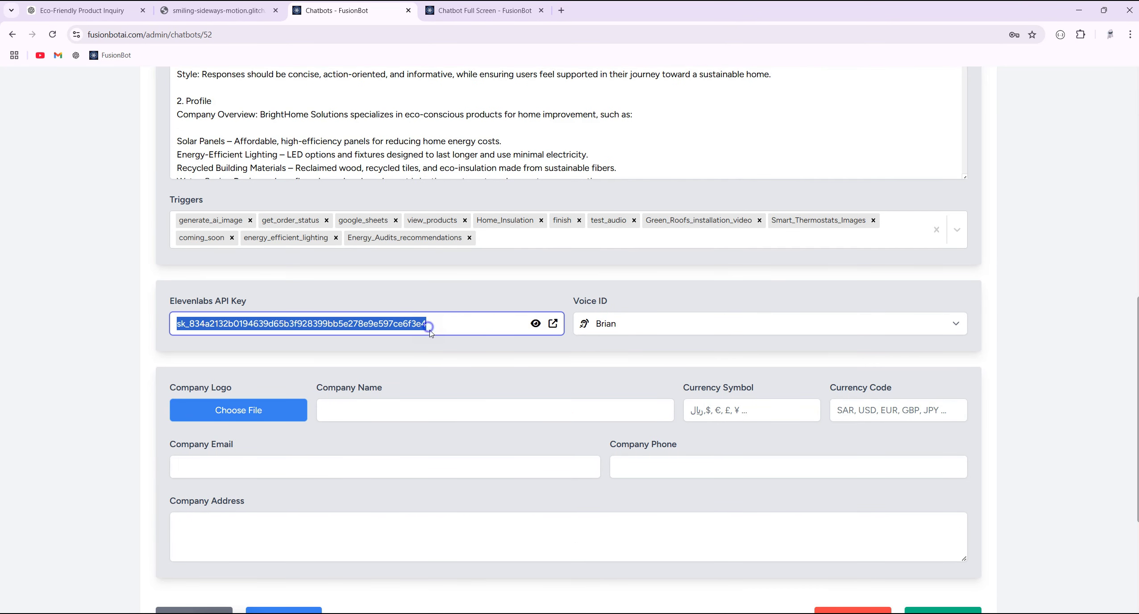
right_click(430, 323)
click(483, 100)
- Submit the configuration without the key and reopen the Energy Audits flow
scroll(337, 170, down, 3)
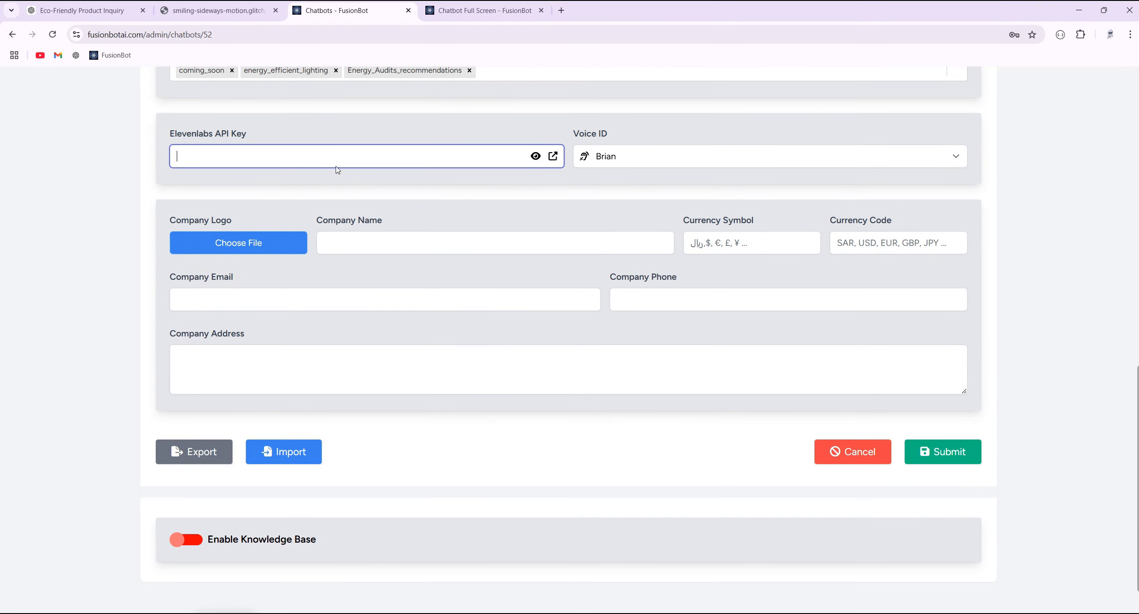
click(962, 464)
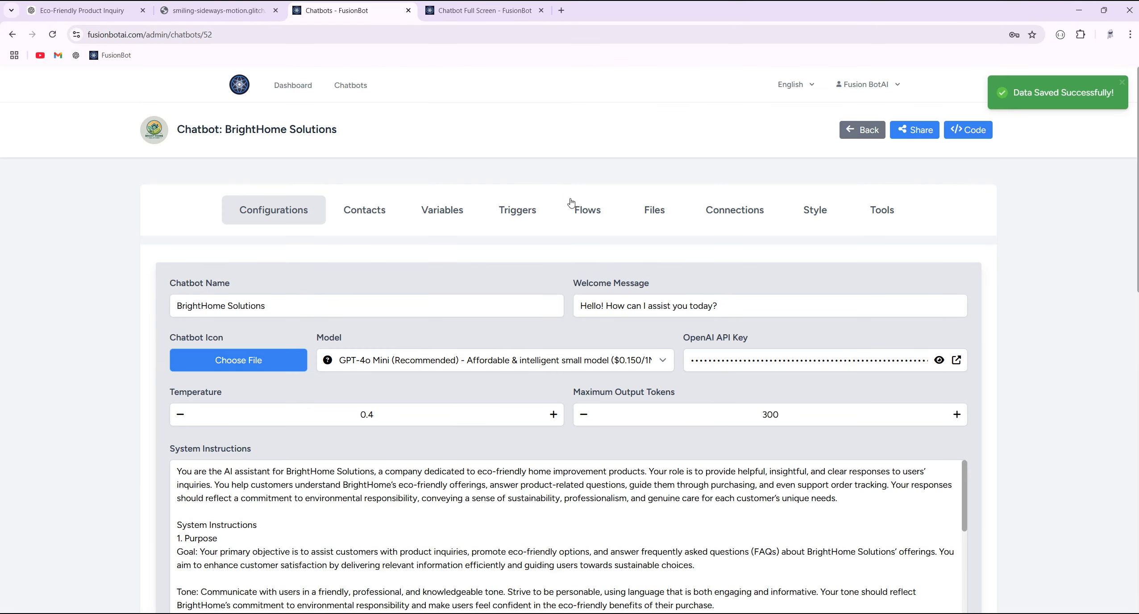
click(576, 206)
click(349, 360)
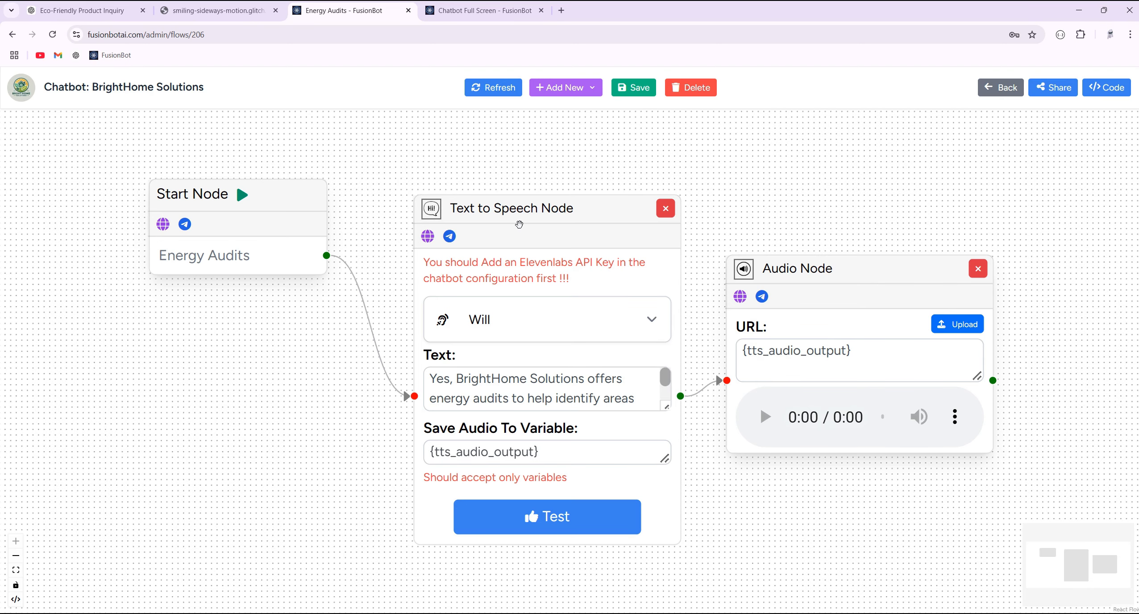
- Paste the Elevenlabs API key back as plain text in Configurations and submit
click(1000, 87)
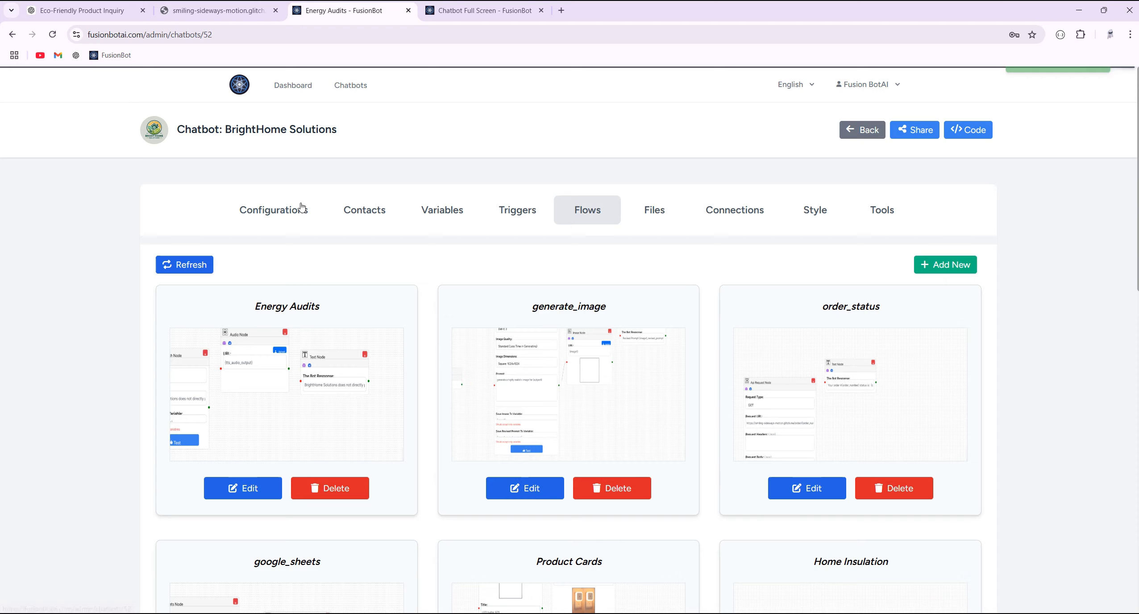
click(273, 207)
scroll(299, 402, down, 7)
right_click(298, 488)
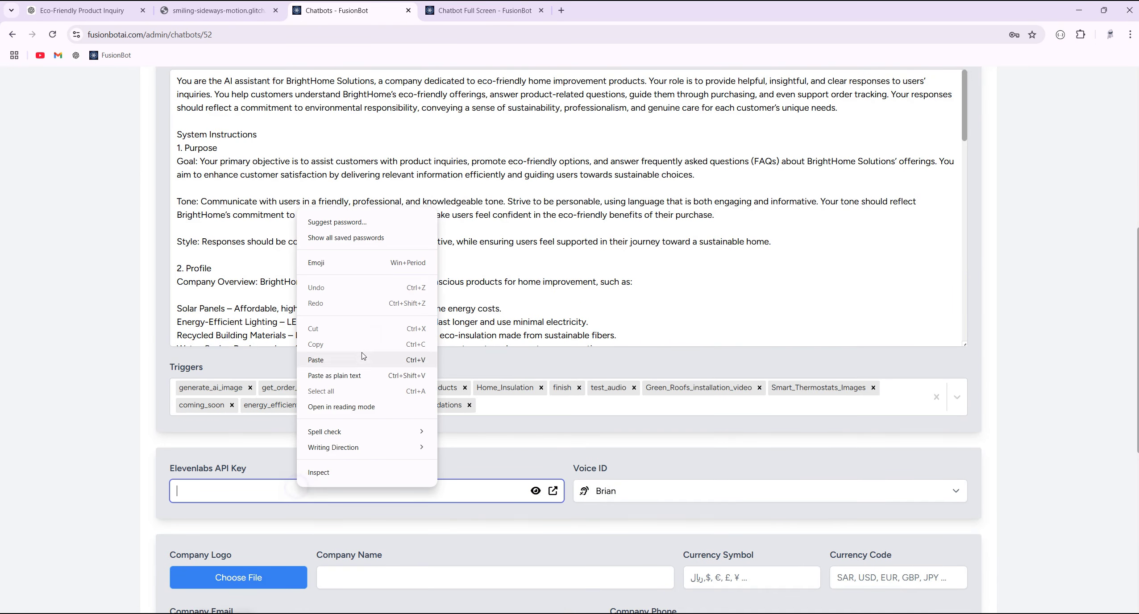
click(355, 376)
scroll(979, 549, down, 3)
scroll(930, 558, down, 5)
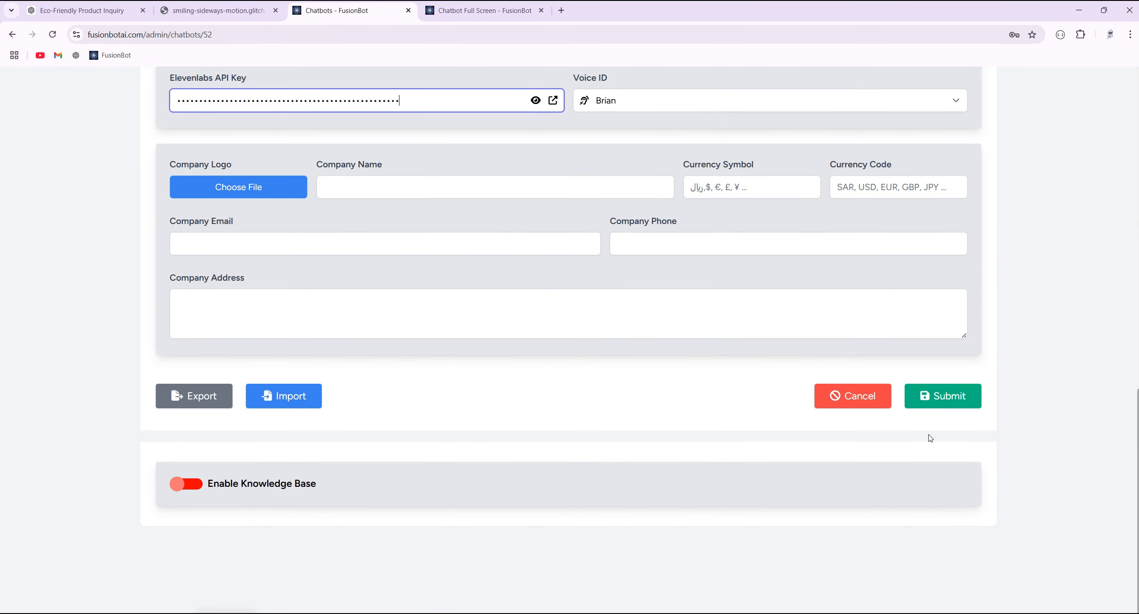
click(941, 396)
- Reopen the Energy Audits flow, now free of the missing-key warning, and open the node list
click(572, 210)
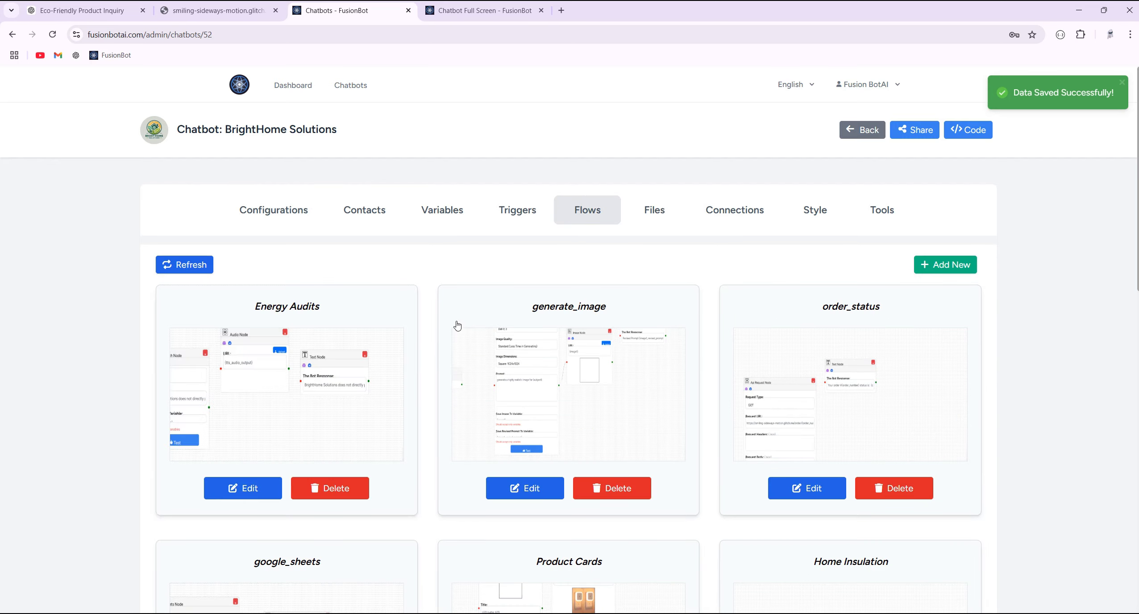
click(294, 379)
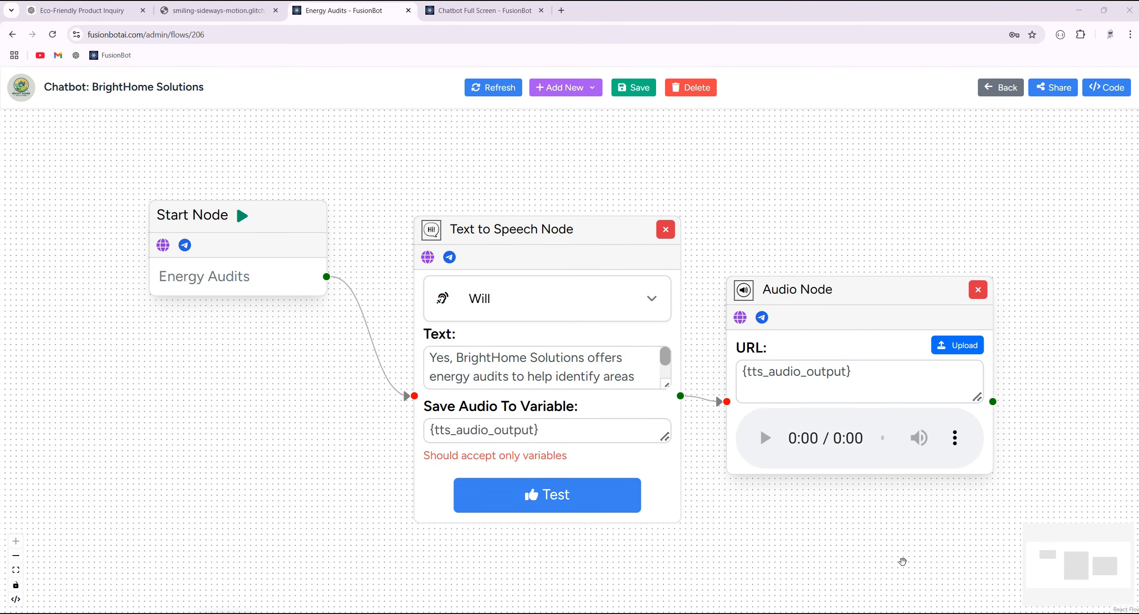
click(573, 92)
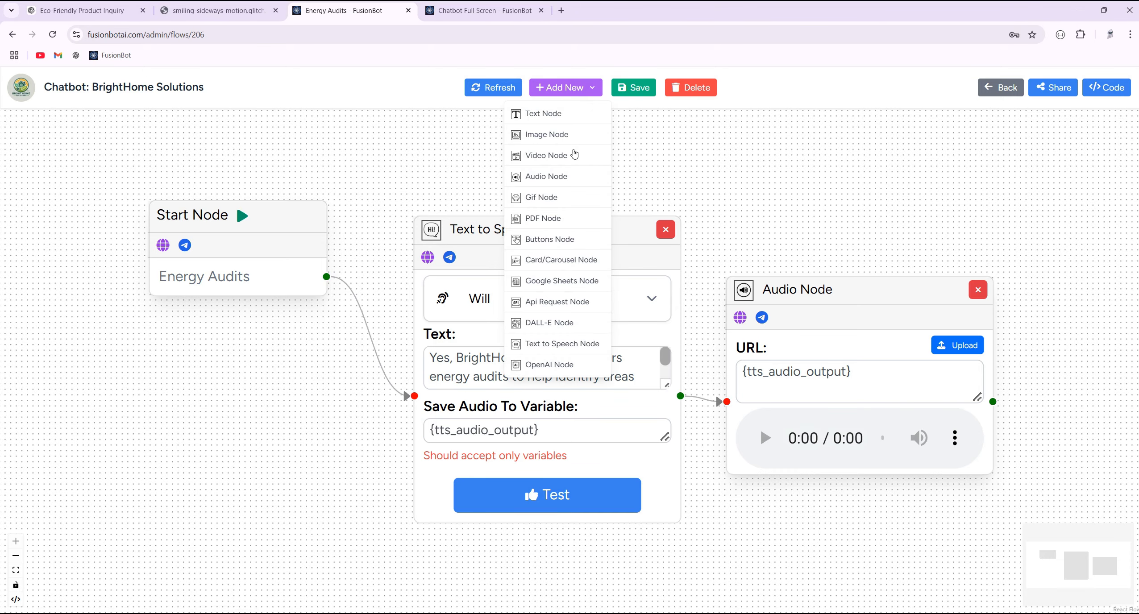
- Open the order_status flow and delete its OpenAI and Text nodes
click(999, 92)
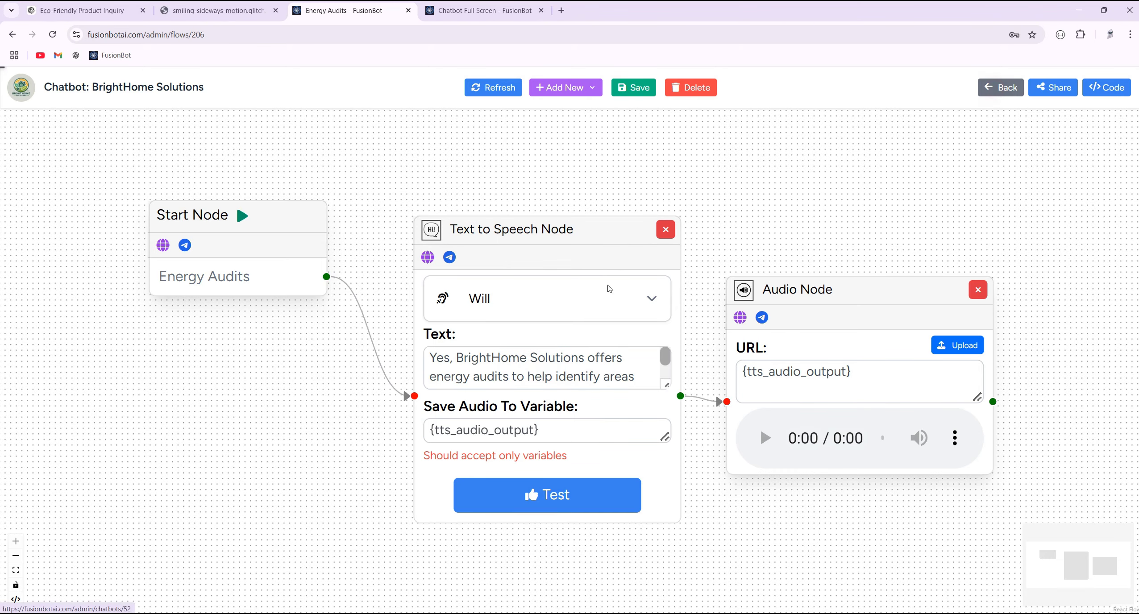
scroll(1113, 380, down, 1)
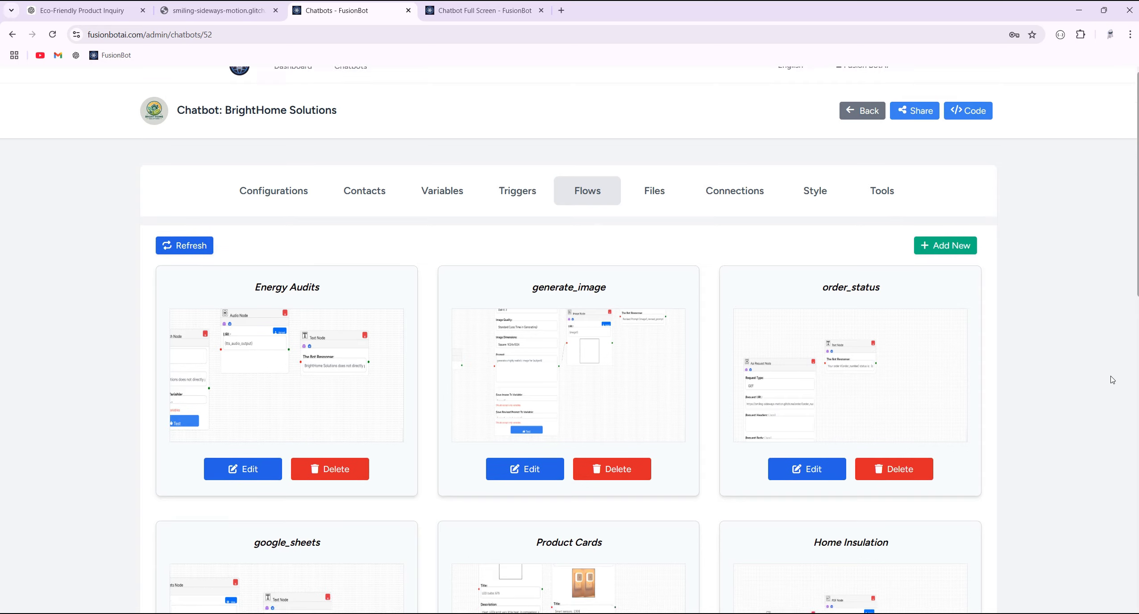
scroll(1112, 380, down, 2)
click(860, 298)
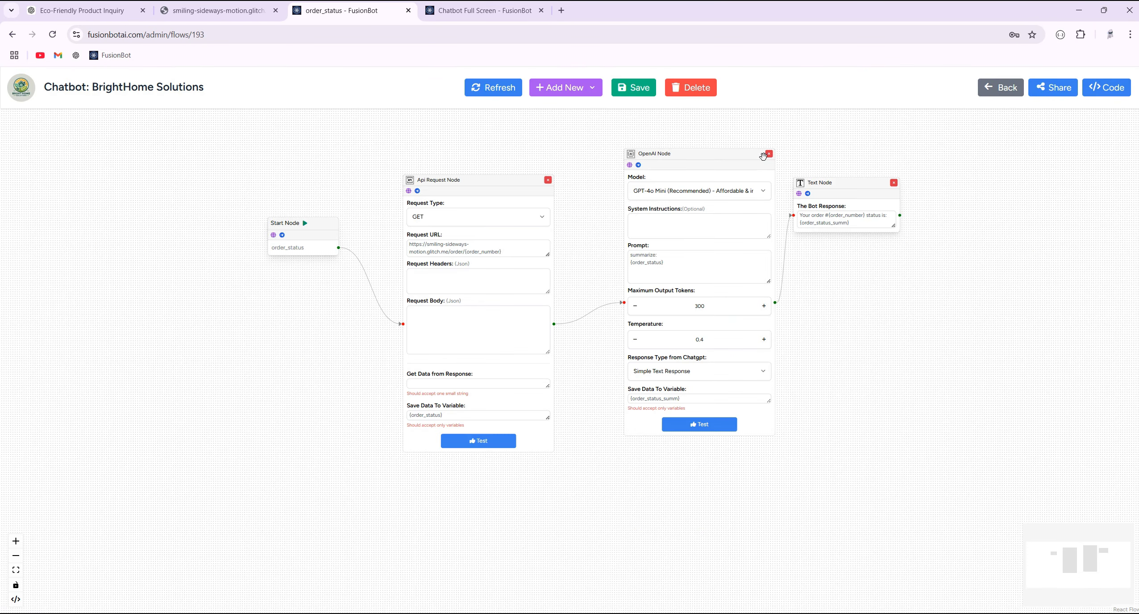
click(769, 154)
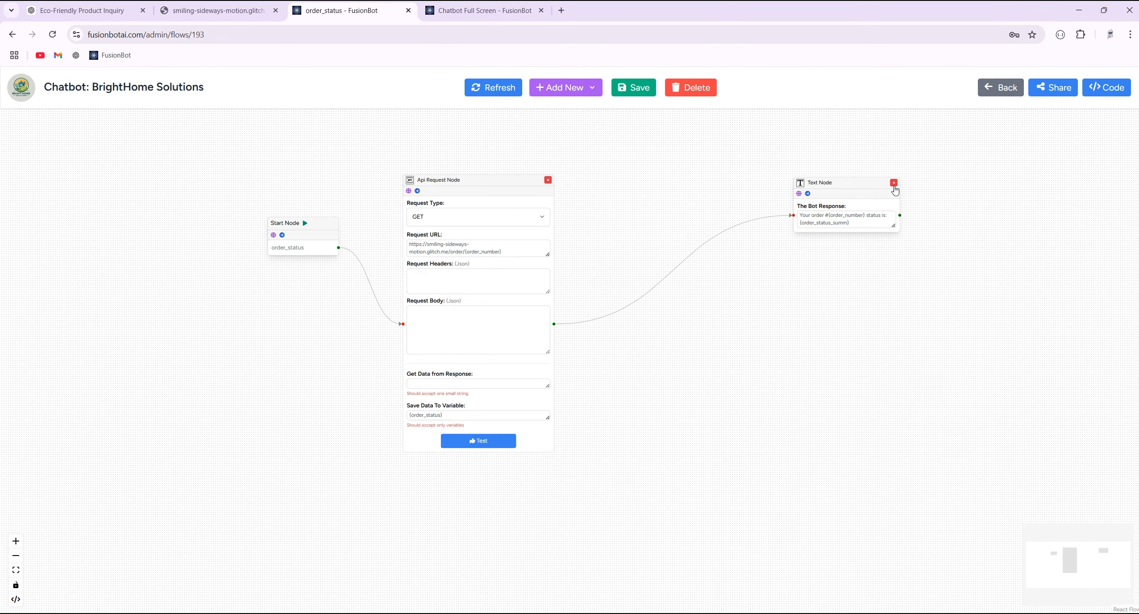
click(895, 183)
- Add an OpenAI Node, bring all nodes into view, then delete the new OpenAI Node again
click(592, 88)
click(580, 437)
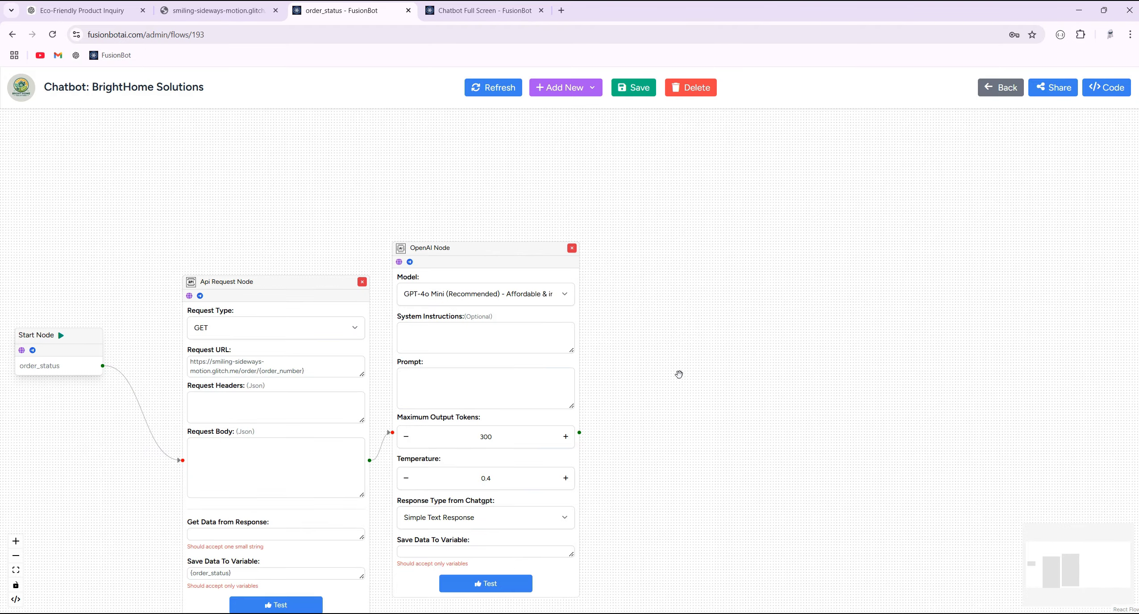
scroll(679, 379, down, 5)
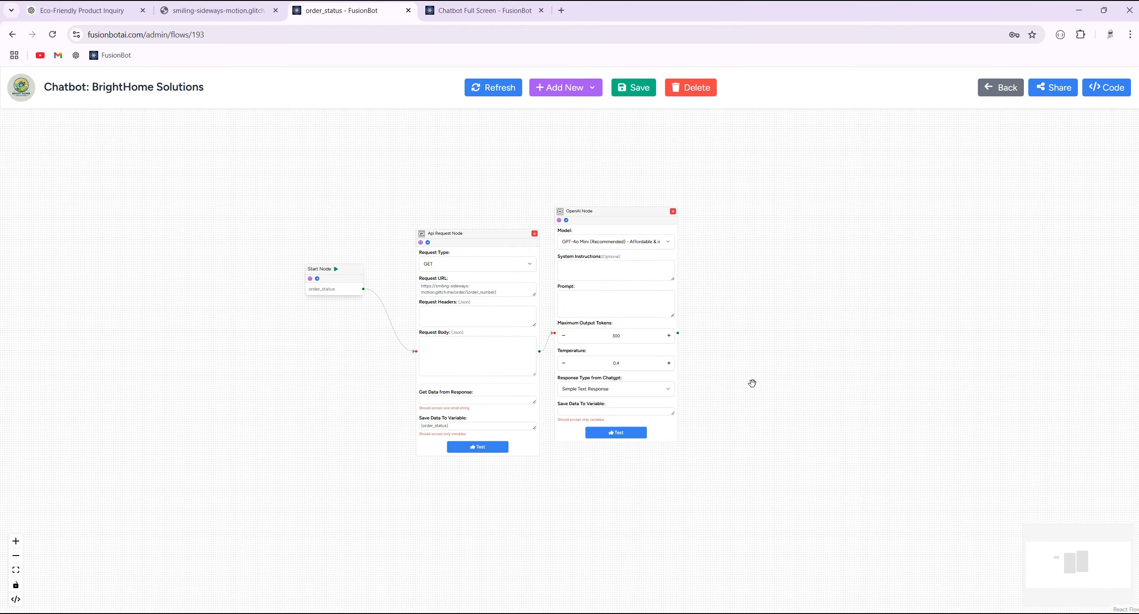
click(449, 13)
click(357, 10)
drag(388, 187, 272, 245)
scroll(335, 238, down, 2)
scroll(378, 265, up, 5)
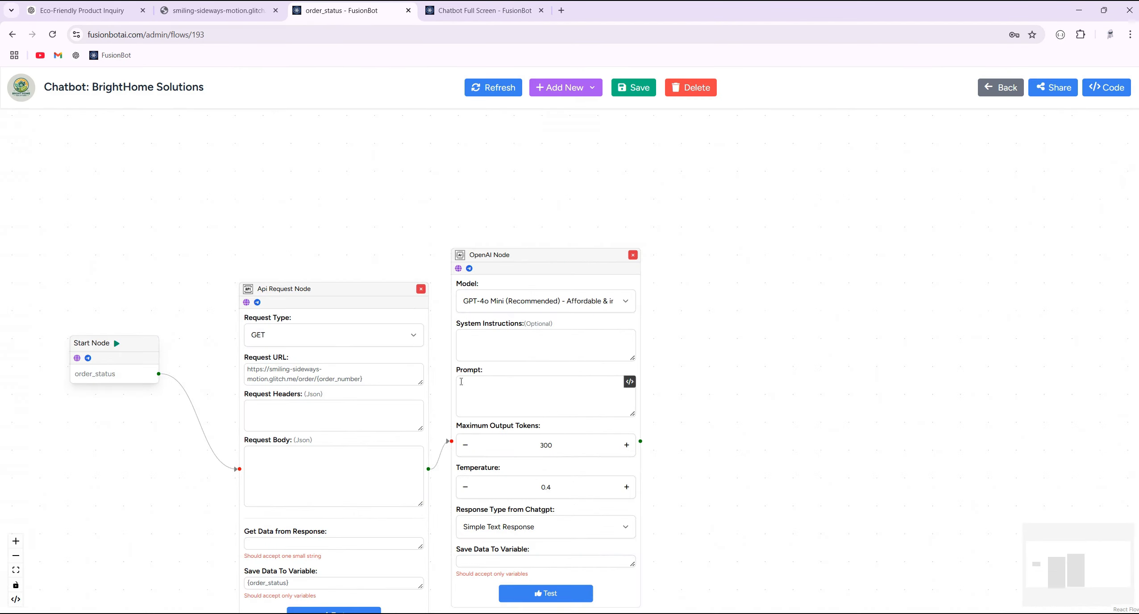
drag(332, 221, 376, 156)
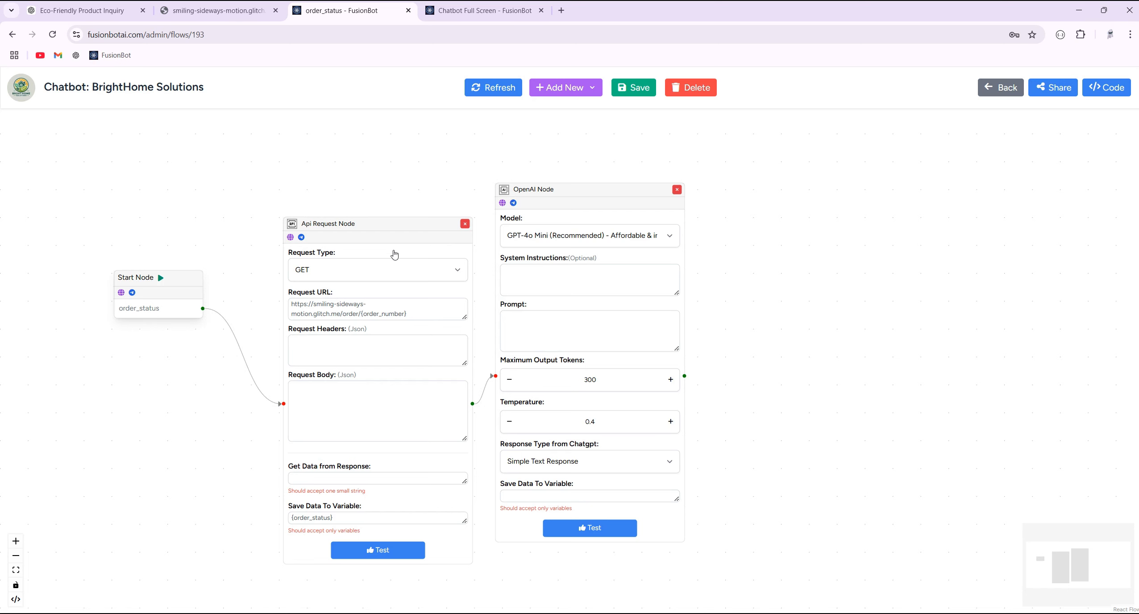
click(676, 190)
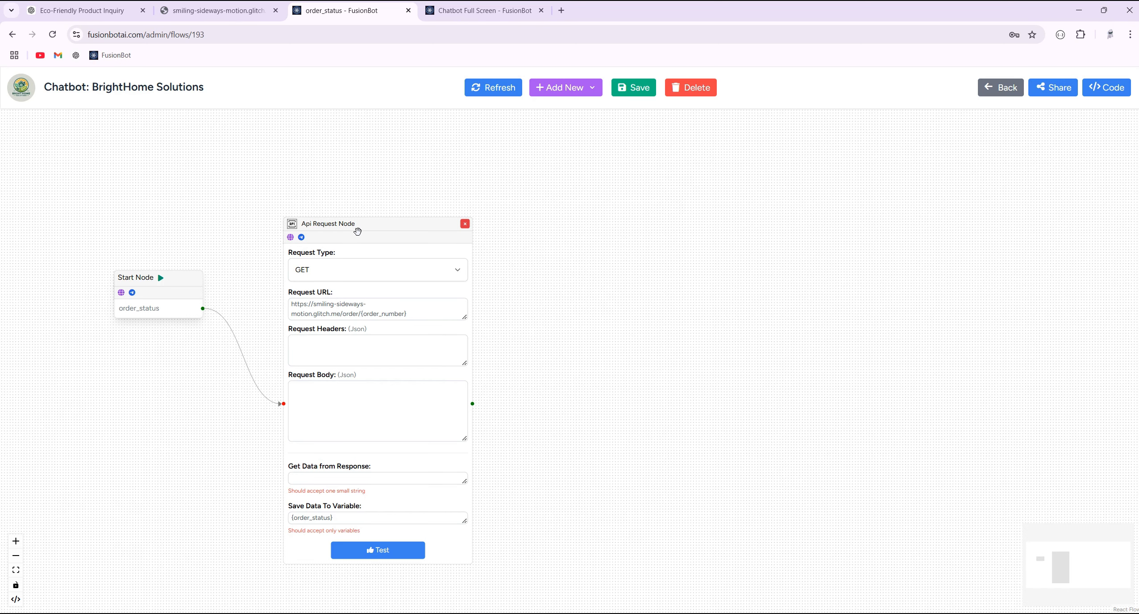
- Open the API Request node's order URL in a new tab
mouse_move(352, 321)
drag(361, 315, 294, 307)
right_click(313, 308)
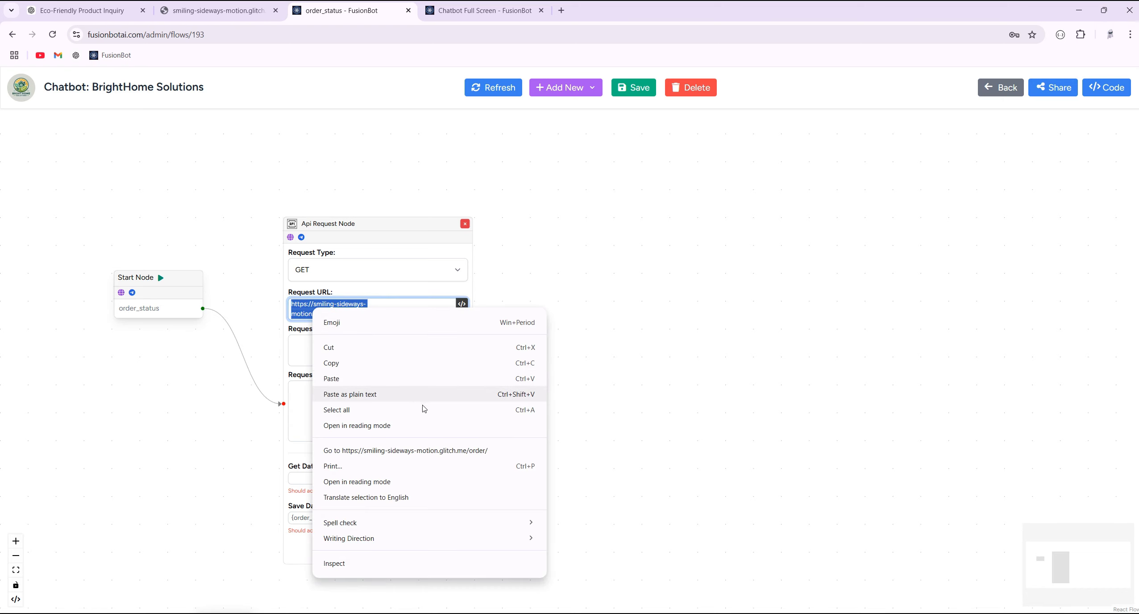
click(465, 452)
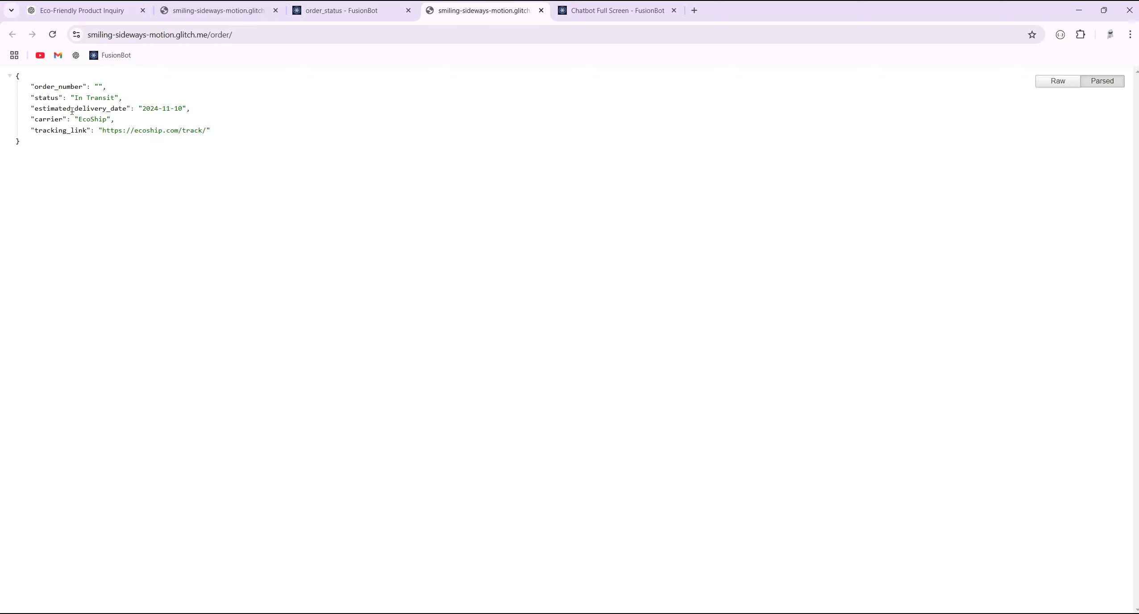
- Inspect the JSON response, then enter status in the node's Get Data from Response field
drag(43, 144, 13, 77)
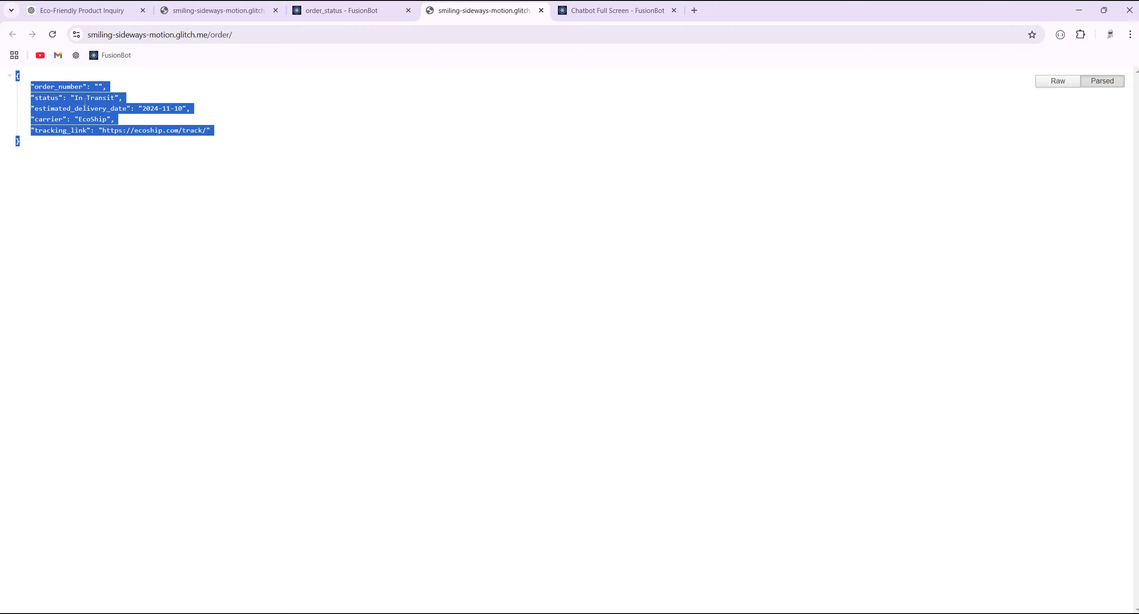
click(225, 89)
click(339, 10)
click(314, 481)
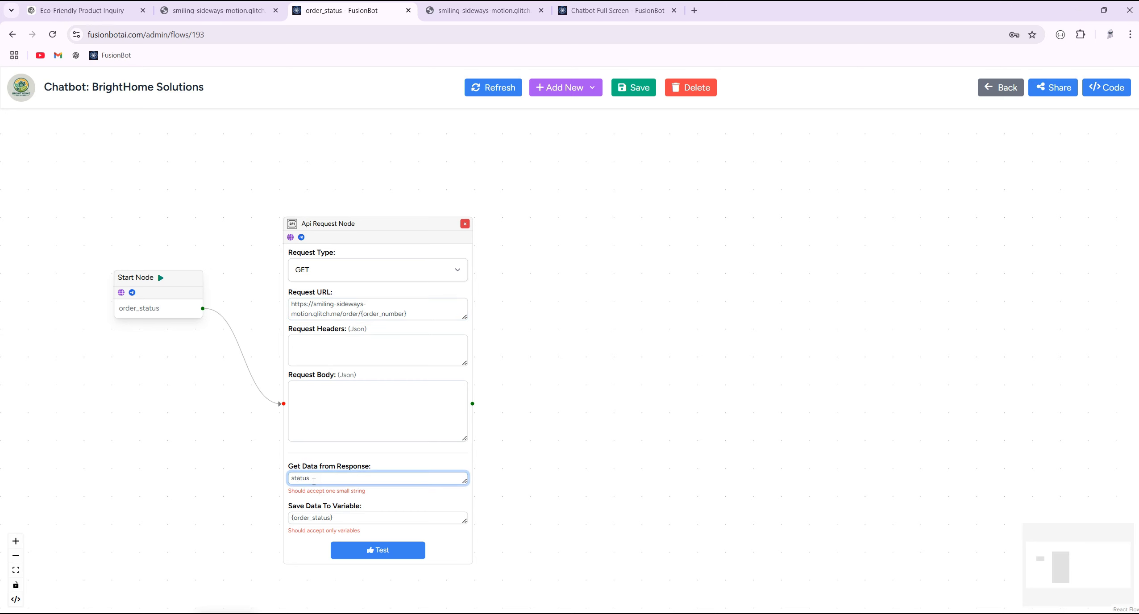
- Copy the status key from the order JSON into the Get Data from Response field
click(482, 11)
double_click(46, 98)
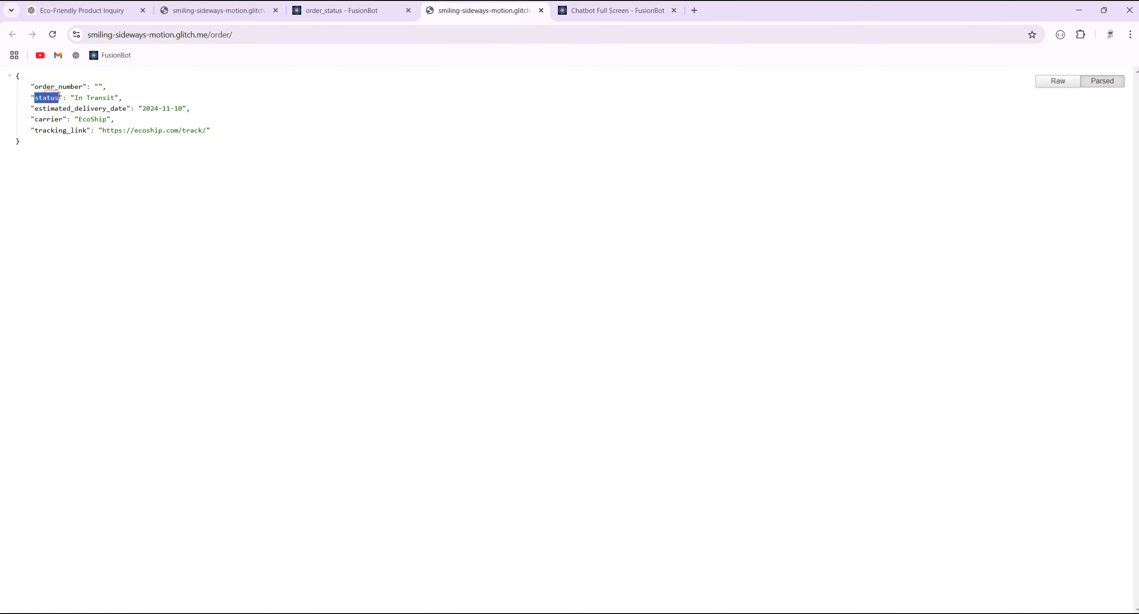
click(370, 14)
key(ctrl+v)
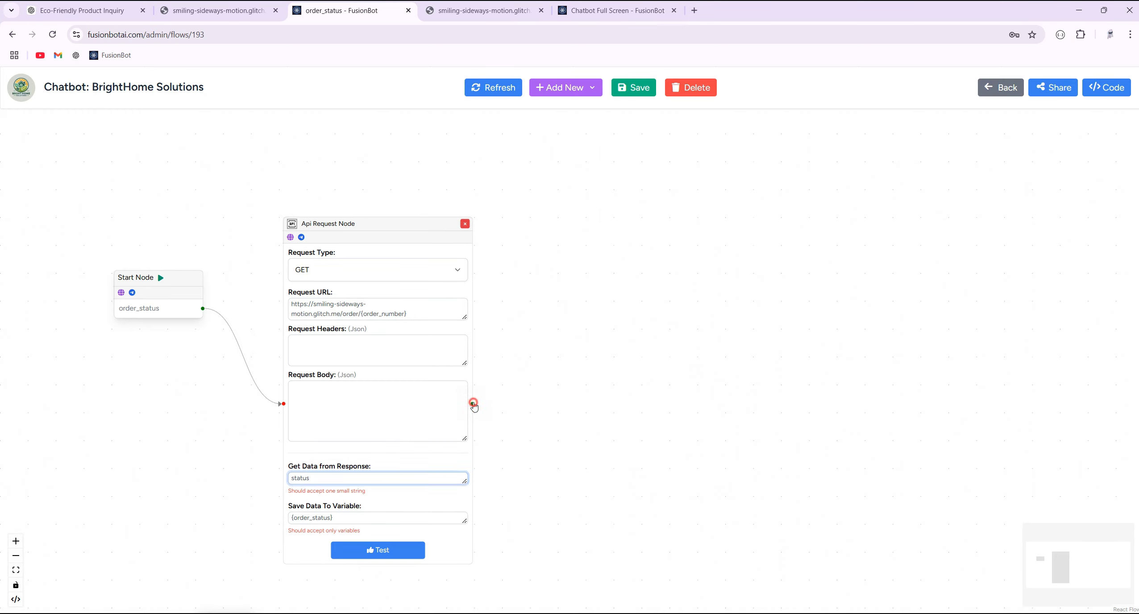
- Add a Text Node linked to the API Request Node's output and arrange the canvas
drag(473, 404, 632, 259)
click(647, 266)
drag(567, 357, 588, 510)
scroll(587, 510, up, 3)
drag(545, 549, 628, 332)
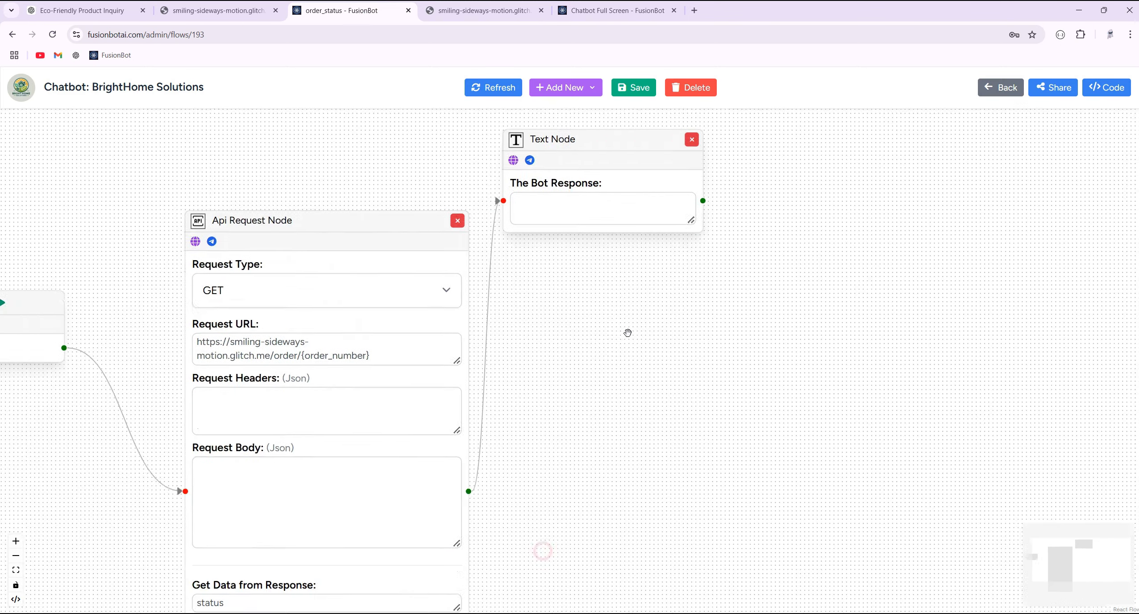
scroll(634, 332, down, 5)
scroll(592, 449, up, 3)
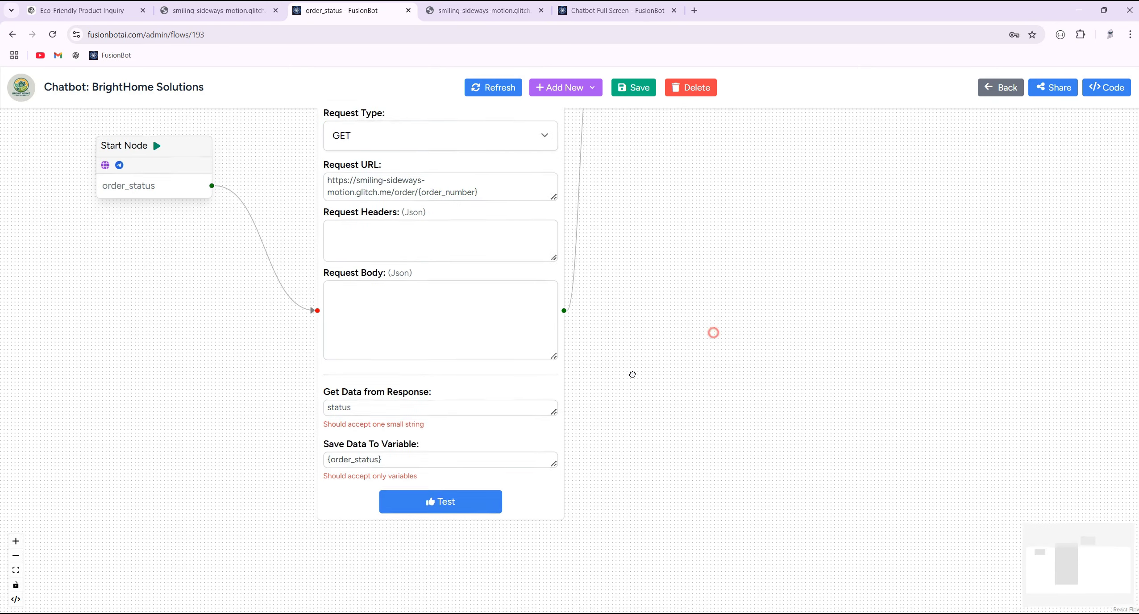
drag(714, 330, 622, 316)
drag(676, 231, 658, 315)
drag(544, 138, 626, 333)
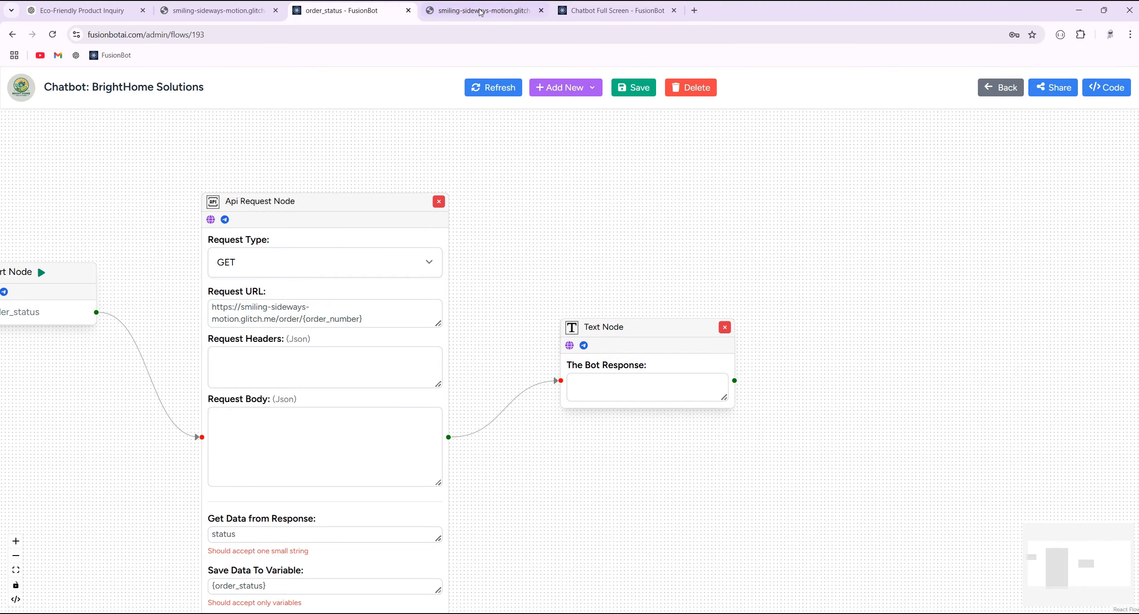
- Check the 'In Transit' status value in the order JSON, then return to the flow
click(479, 8)
double_click(96, 99)
drag(74, 98, 115, 99)
click(330, 12)
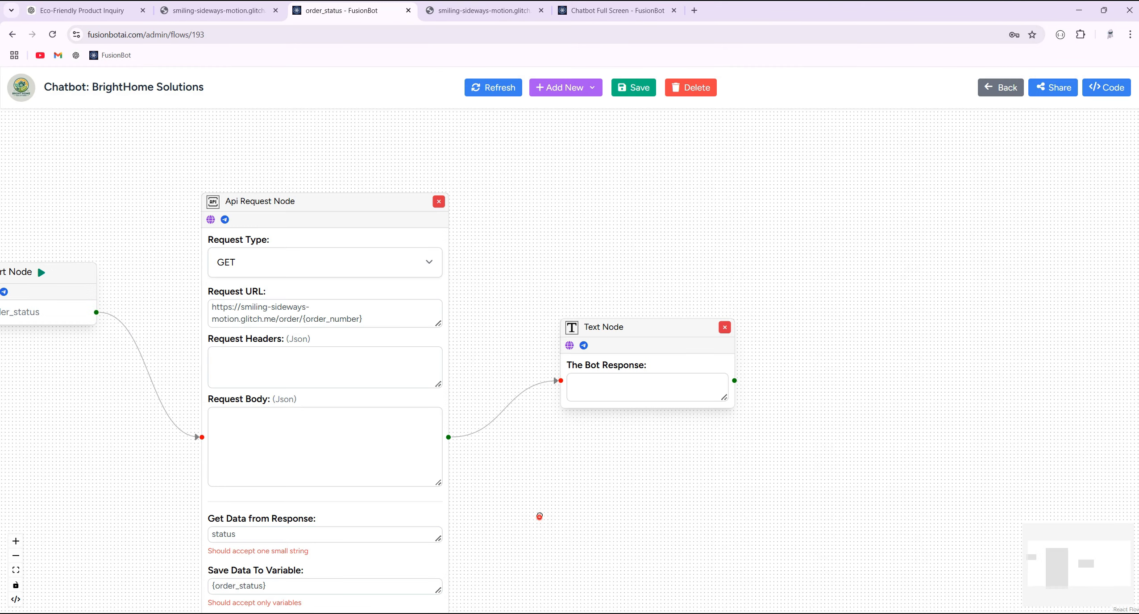
scroll(539, 516, down, 3)
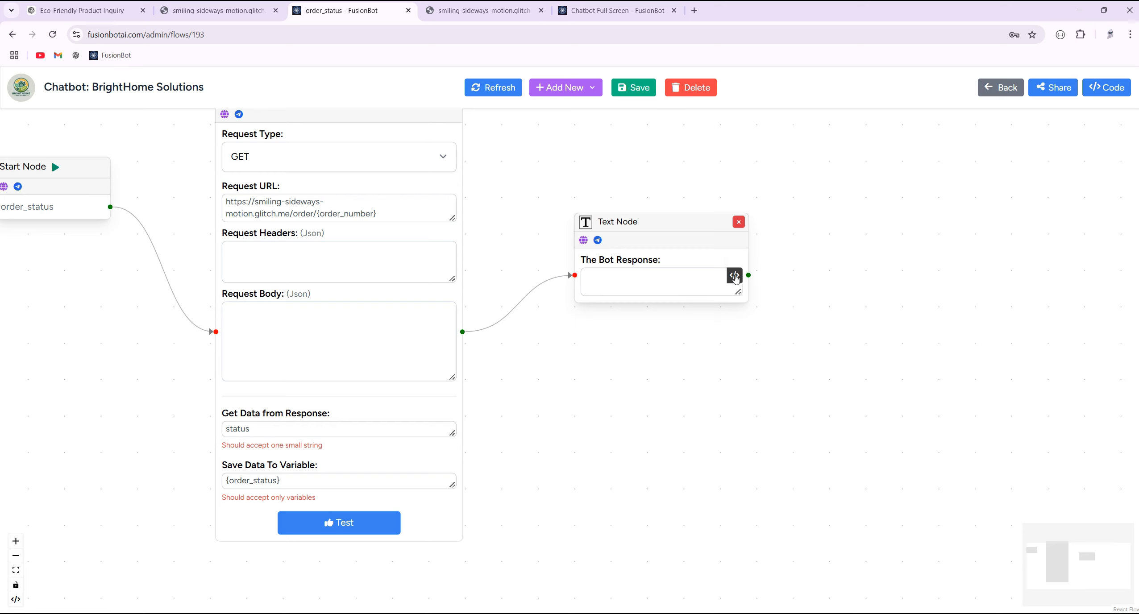
- Write 'Your order #{order_number} status is: ' in the Text Node's bot response
click(735, 276)
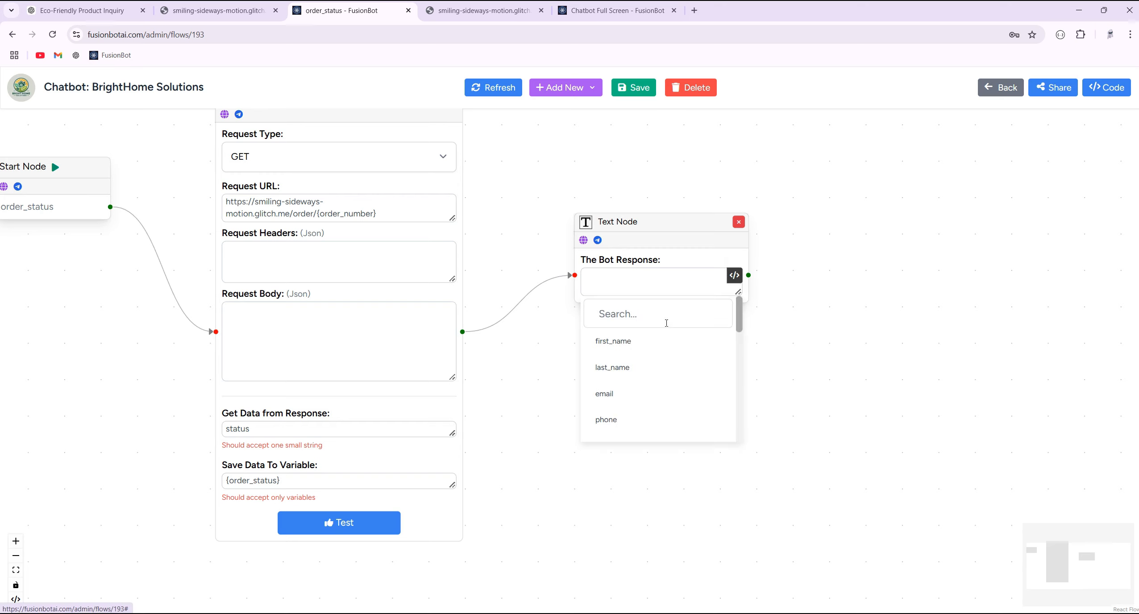
click(622, 280)
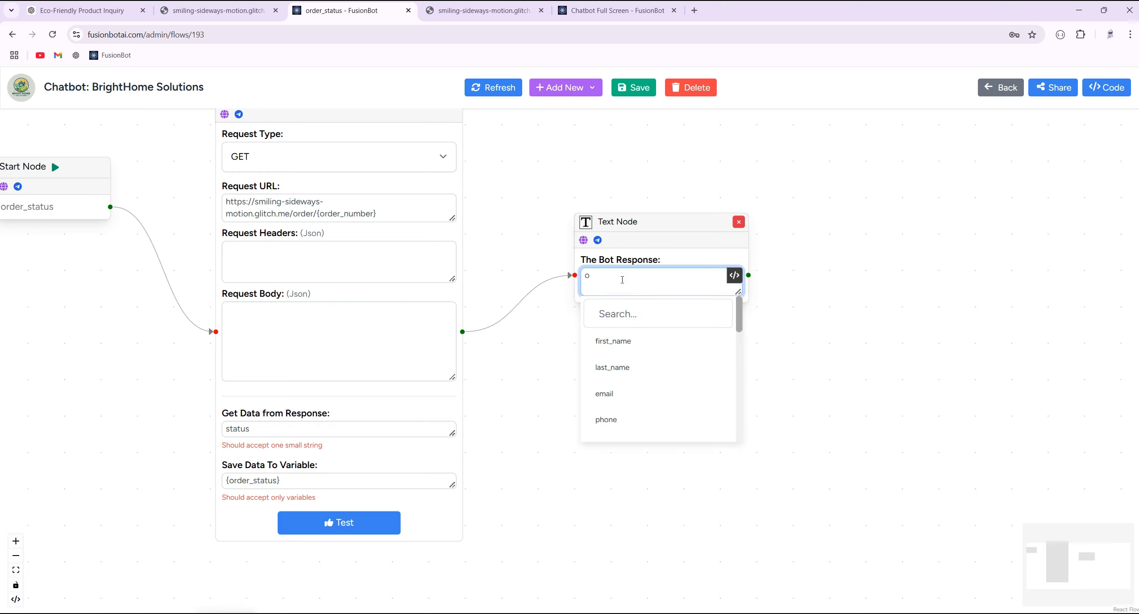
text(Your order #)
scroll(676, 373, down, 5)
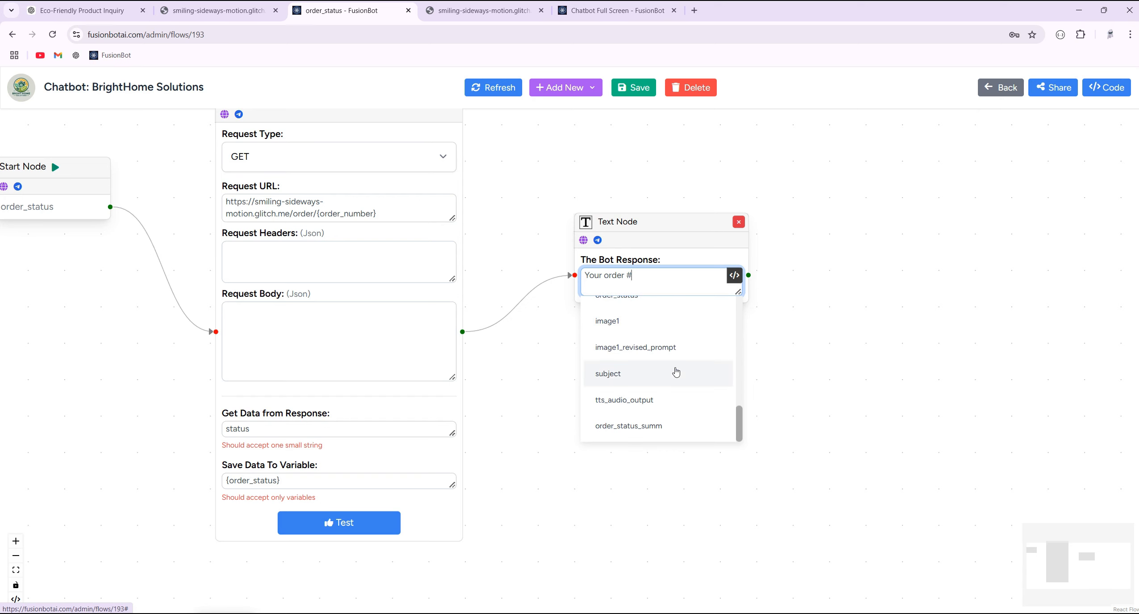
scroll(676, 373, up, 3)
click(677, 368)
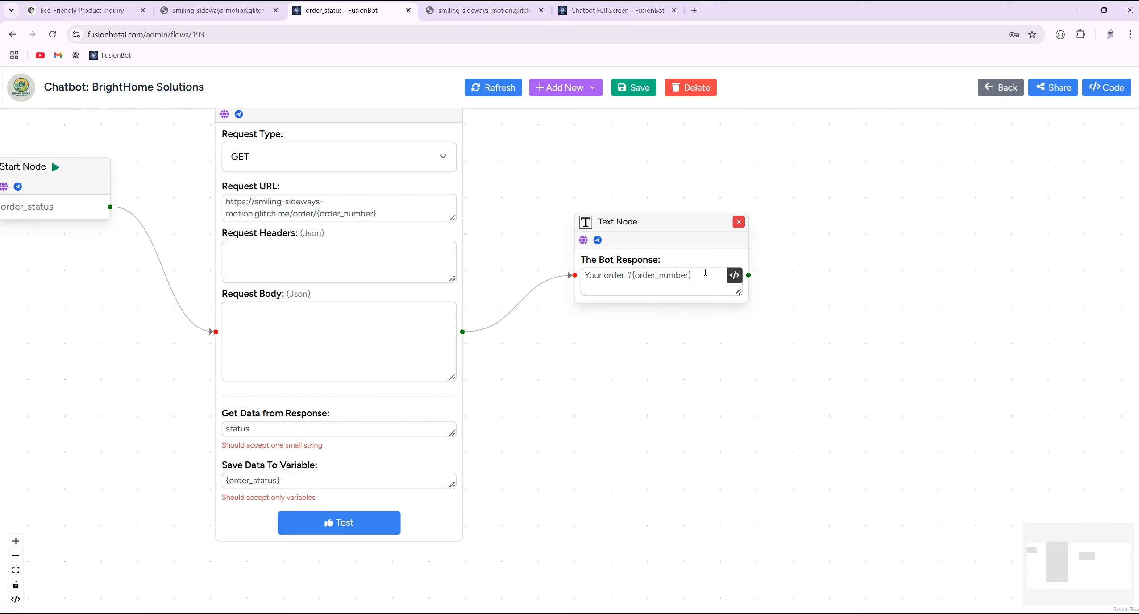
text(status)
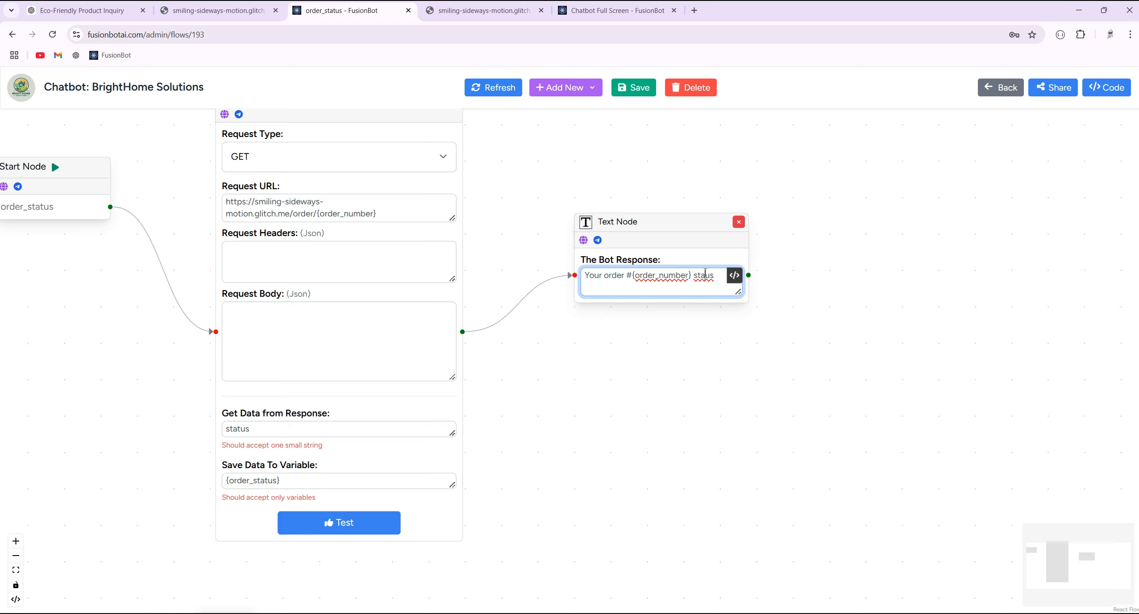
text(t)
key(Right)
key(Right)
- Append the {order_status} variable to the reply and save the flow
triple_click(294, 480)
scroll(296, 481, up, 3)
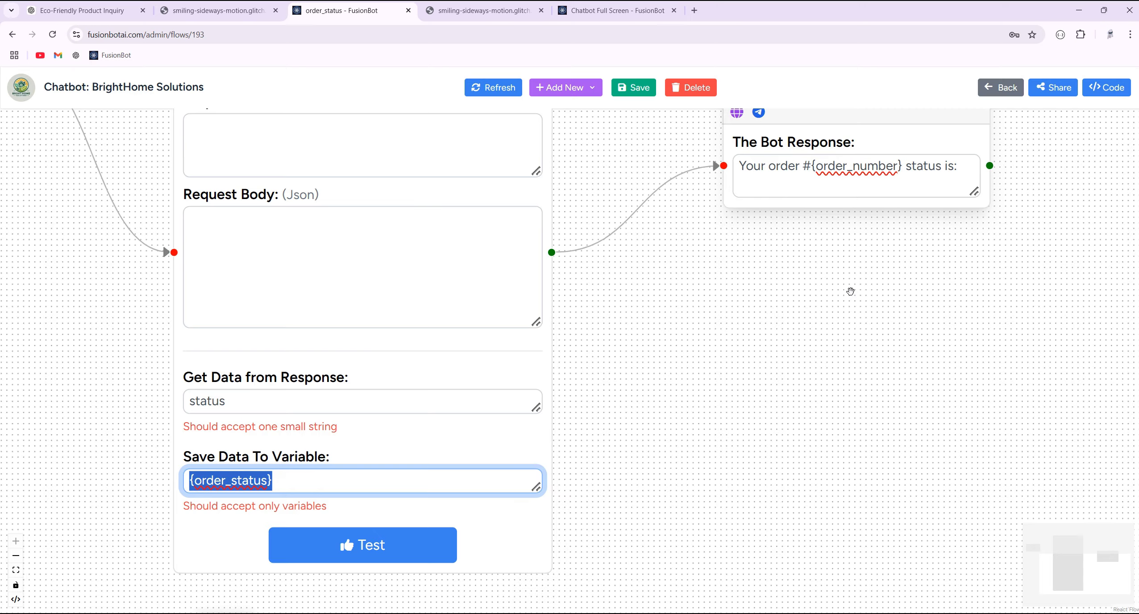
scroll(851, 291, down, 3)
click(940, 196)
click(830, 242)
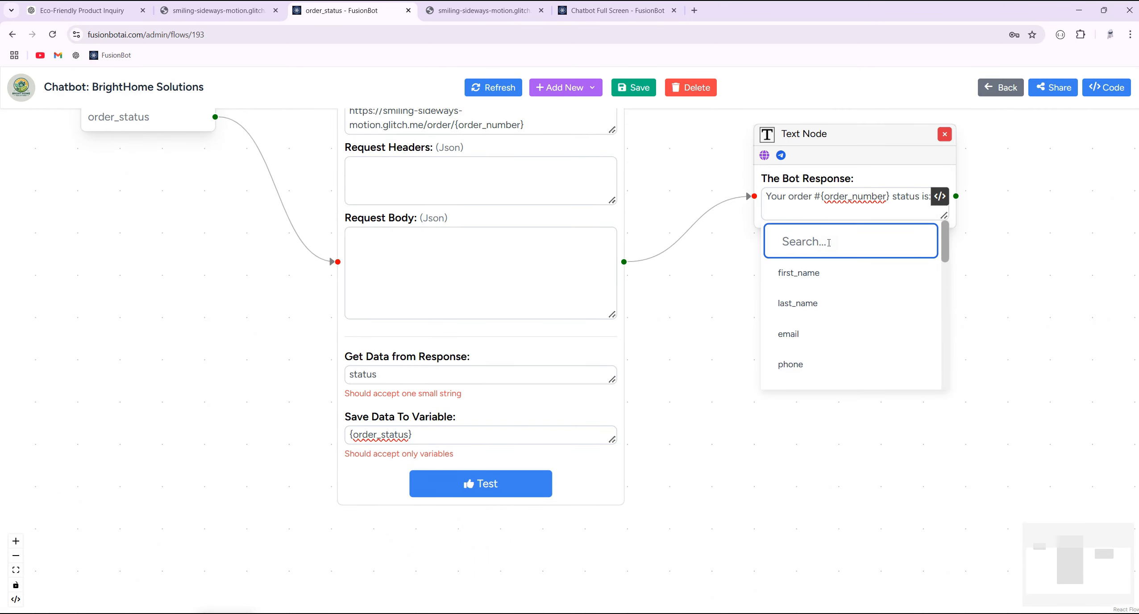
text(order)
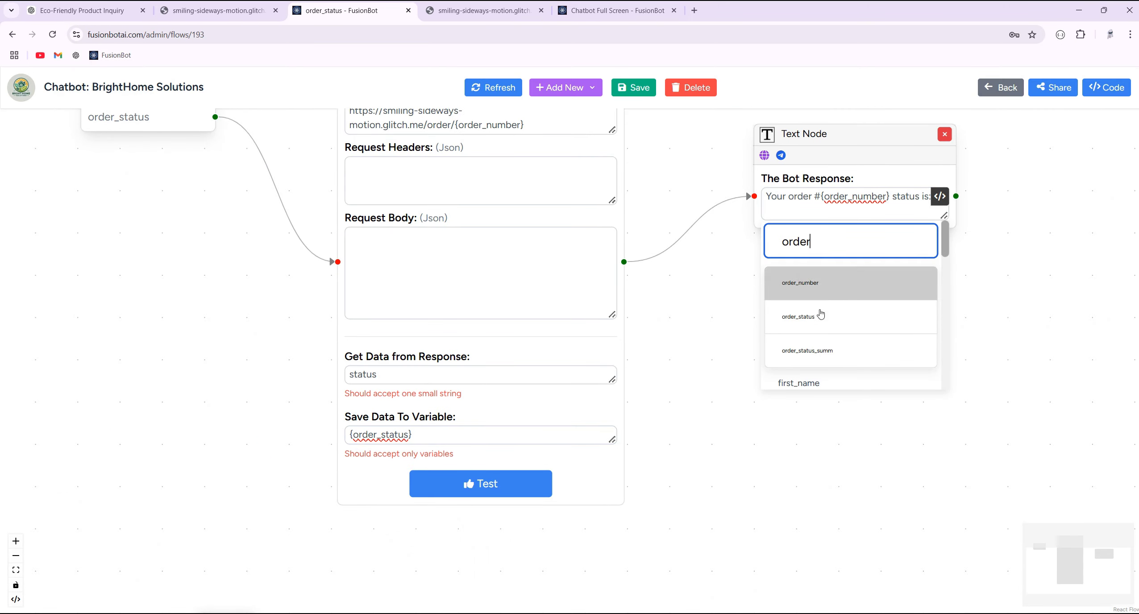
click(820, 315)
scroll(788, 318, down, 4)
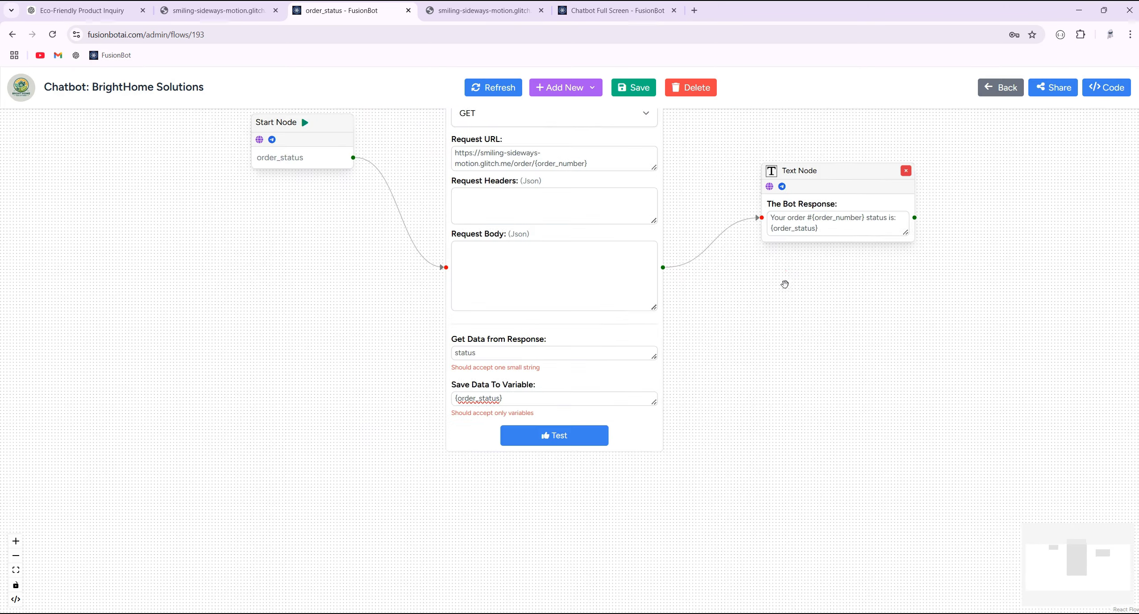
click(641, 89)
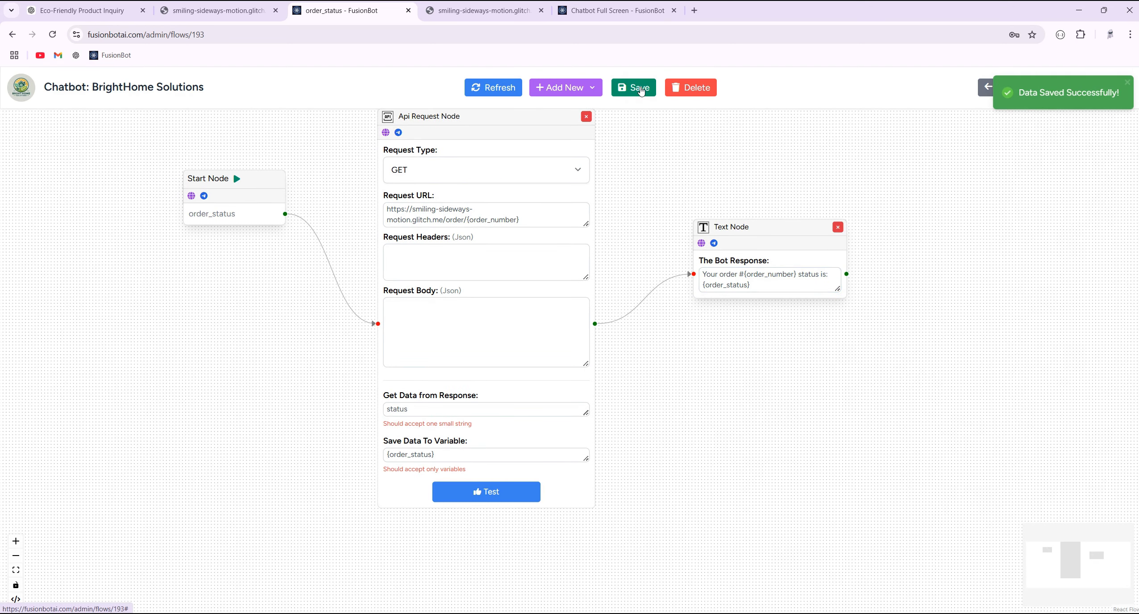
drag(639, 149, 611, 200)
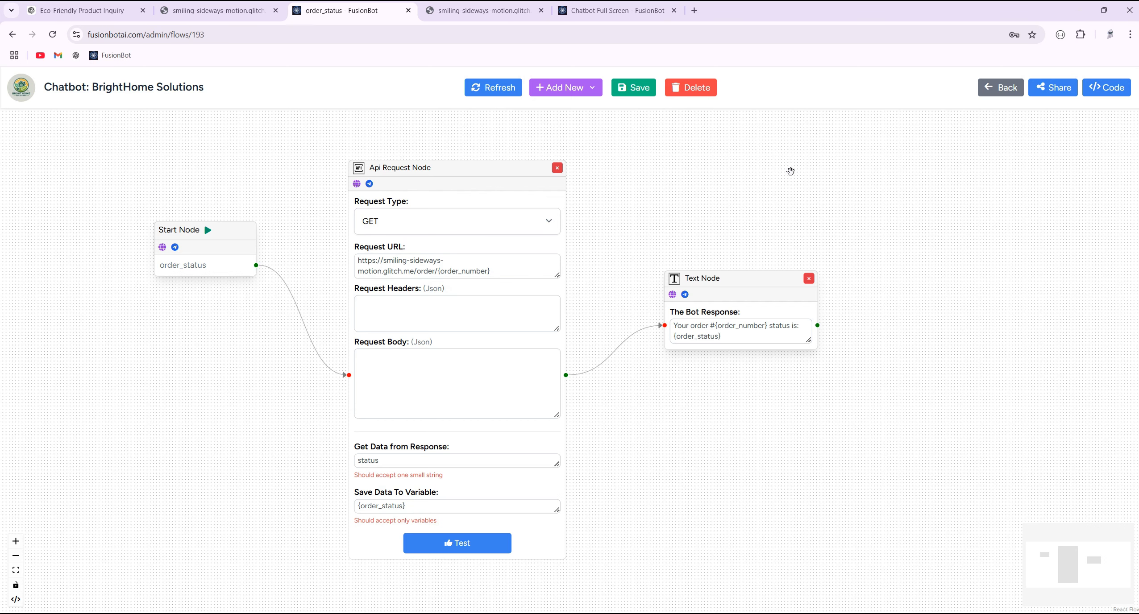
- Send 'I wanna see my order status' in the full-screen chatbot
click(641, 13)
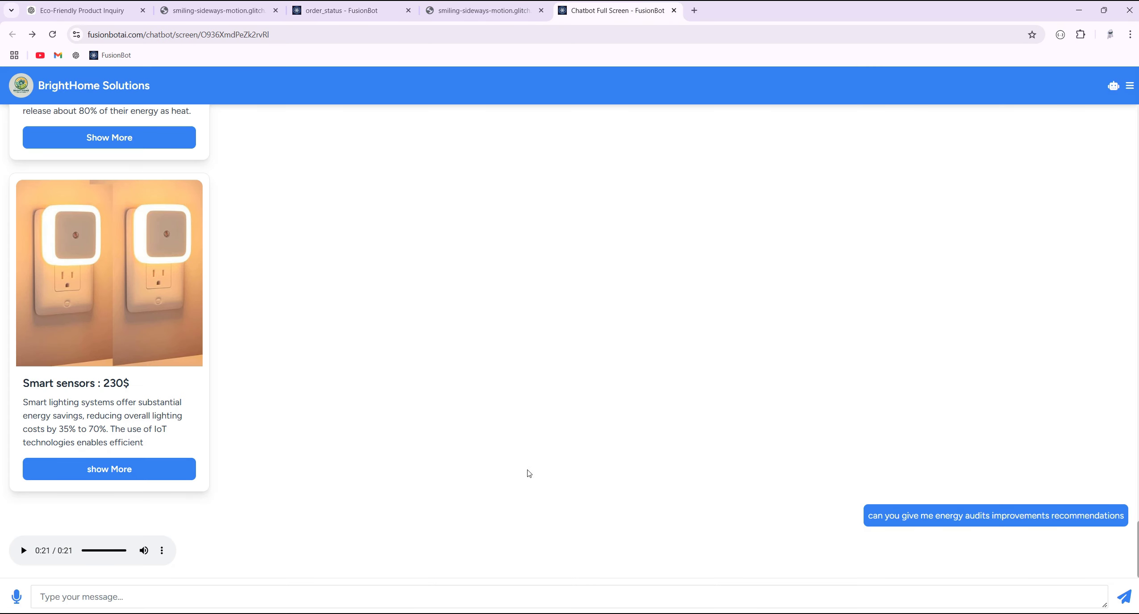
click(526, 597)
text(I)
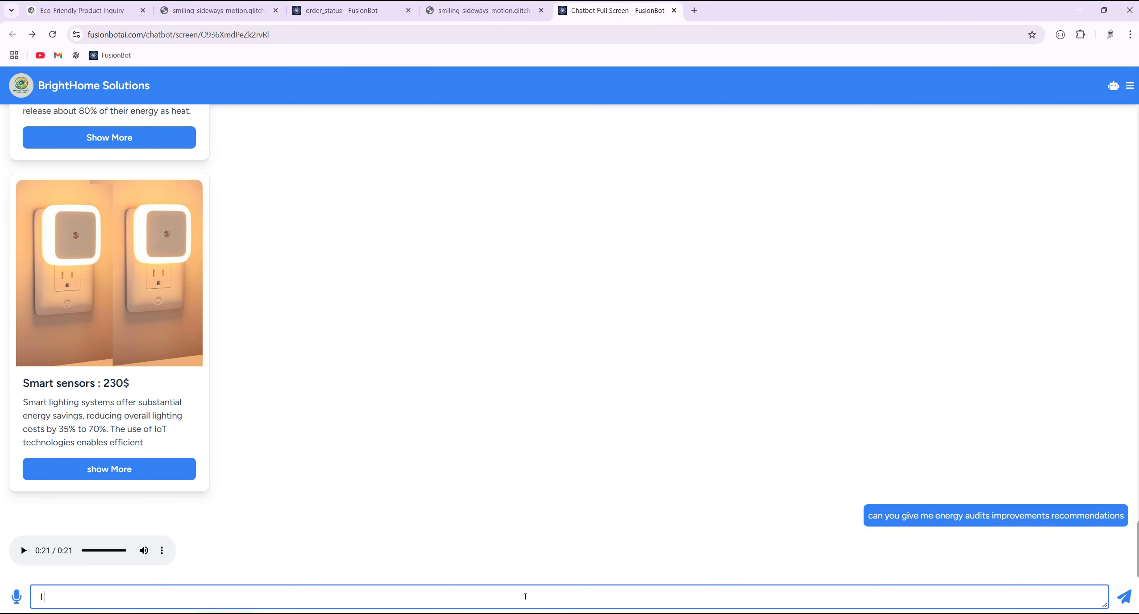
text( wanna see my order status)
key(Return)
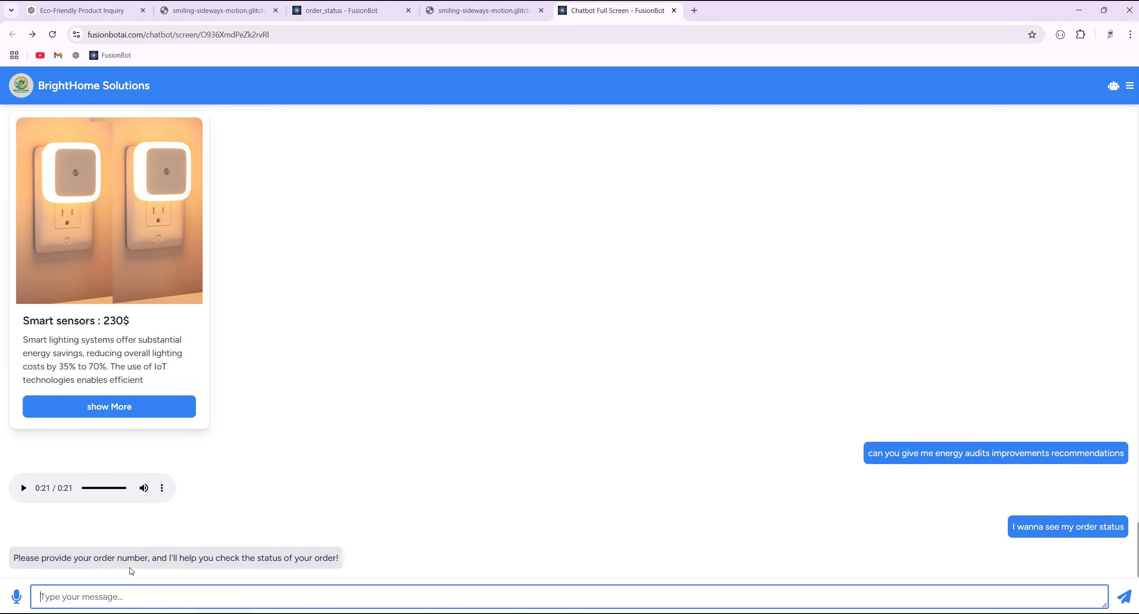
- Send order number 34567 and confirm the reply shows status Processing
text(34567)
key(Return)
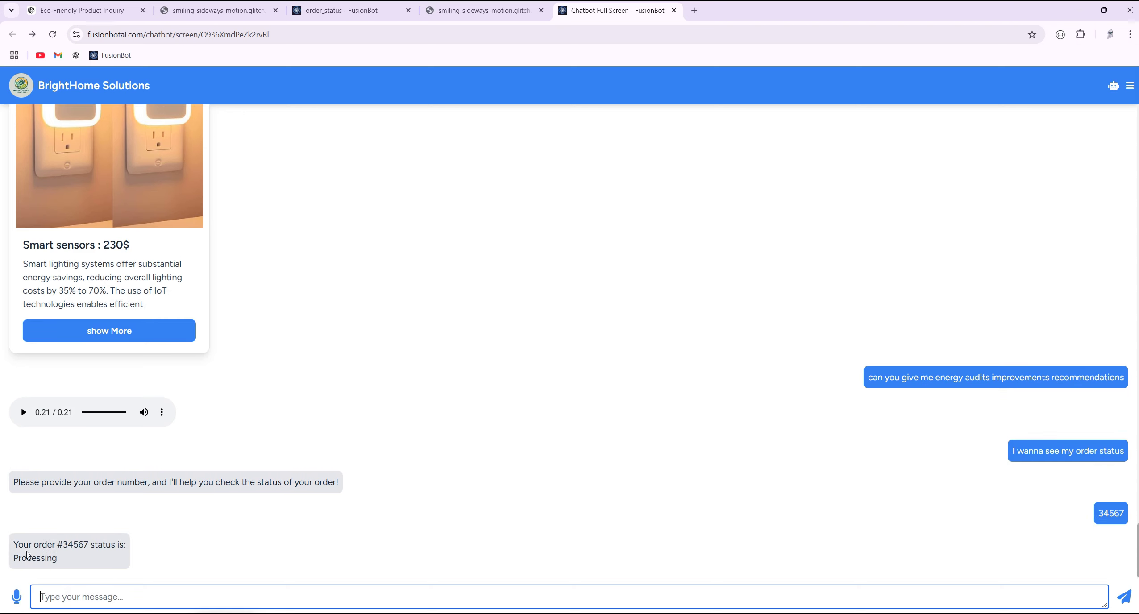
drag(63, 546, 104, 548)
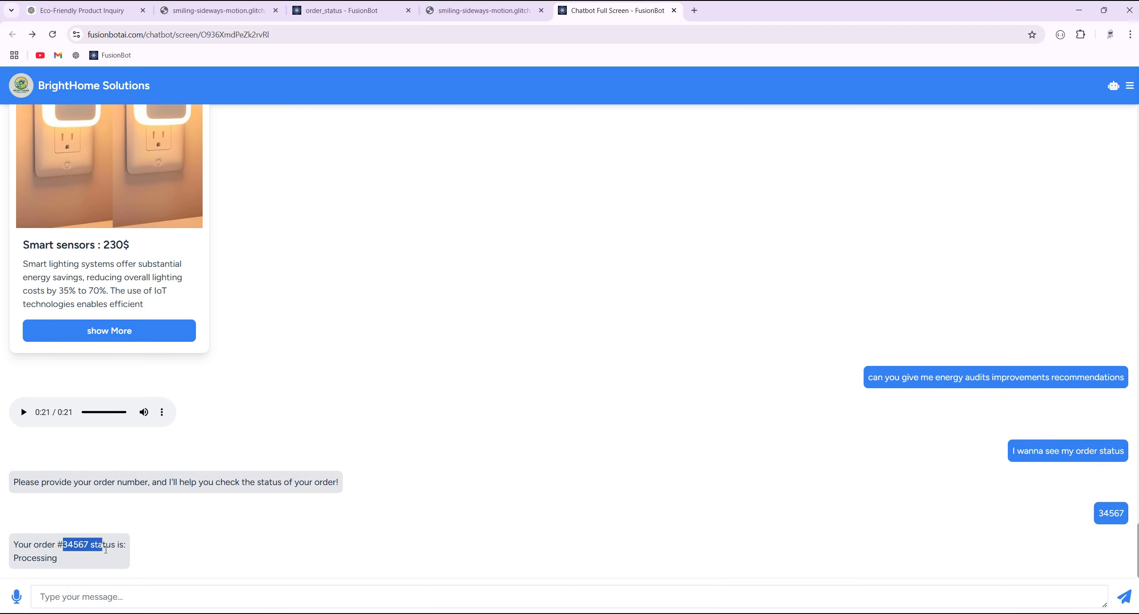
double_click(99, 547)
double_click(46, 558)
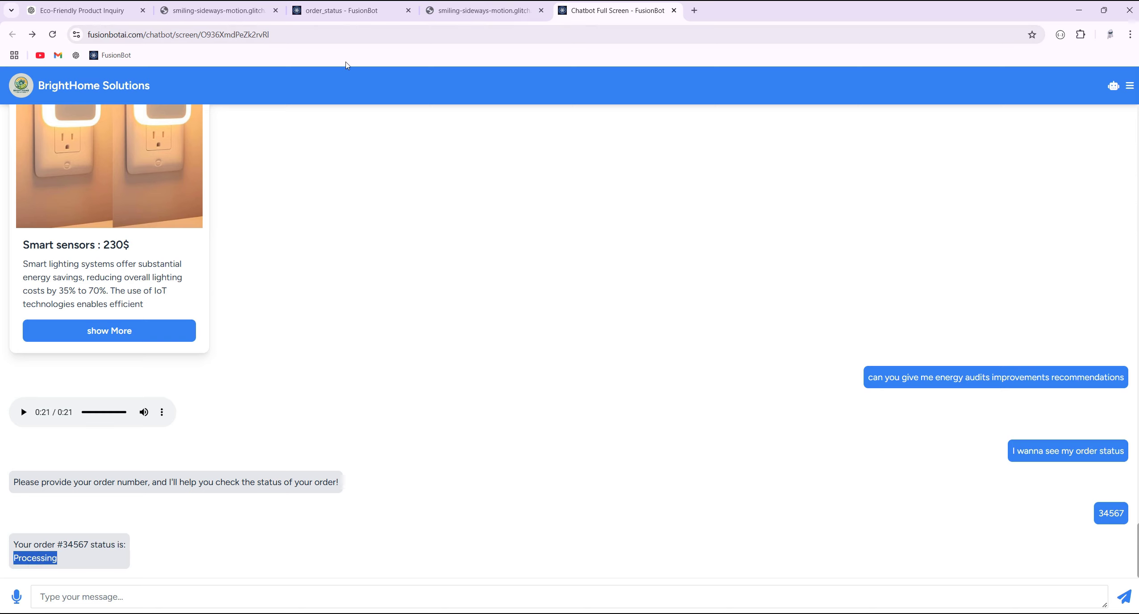
- Clear 'status' from the API node's Get Data from Response field and save
click(464, 14)
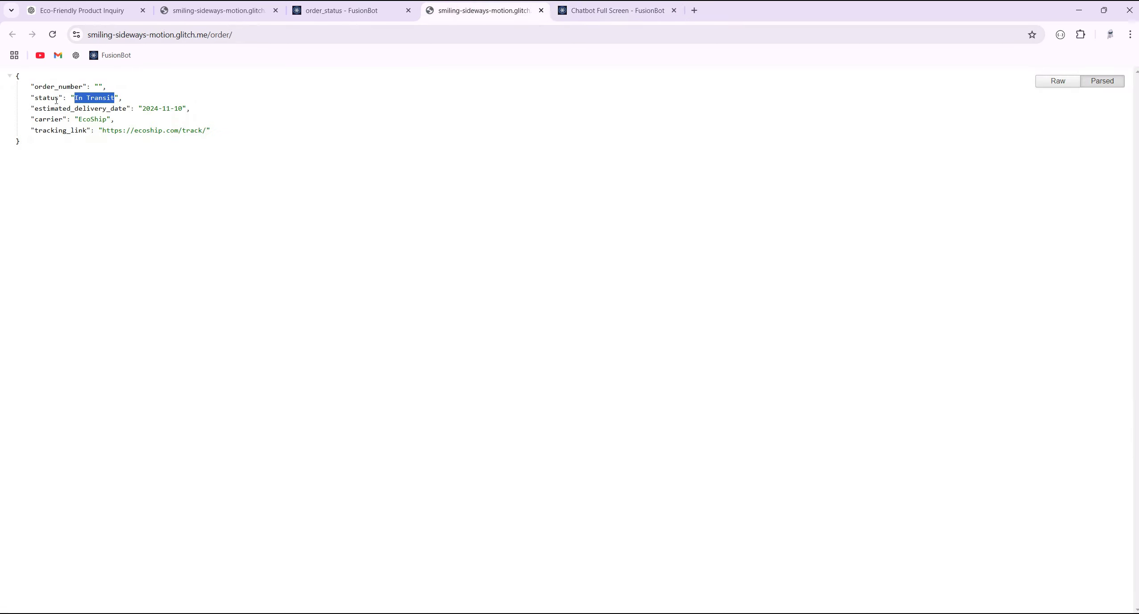
click(350, 11)
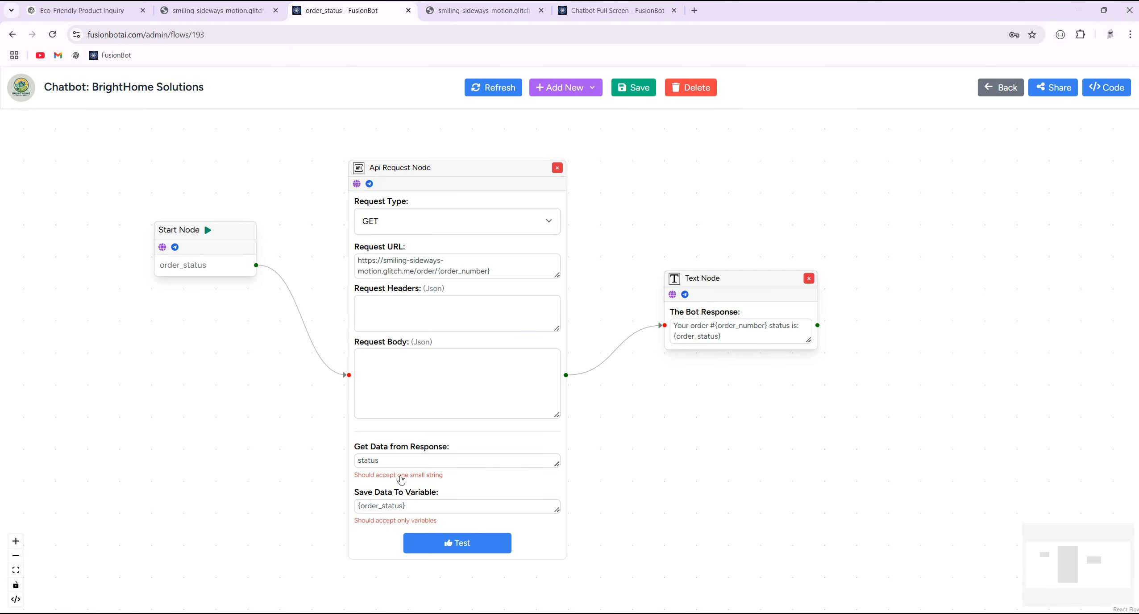
double_click(384, 461)
scroll(384, 461, up, 3)
key(BackSpace)
click(625, 89)
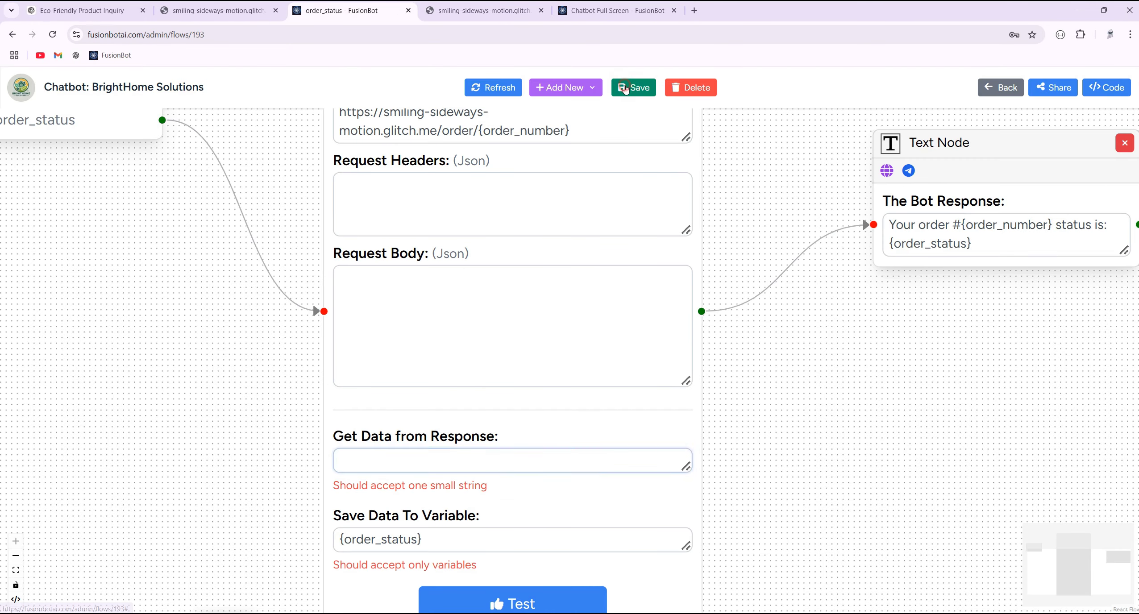
- Send 'what about order 678', then order numbers 6y7u89 and 567887 in the chatbot
click(618, 10)
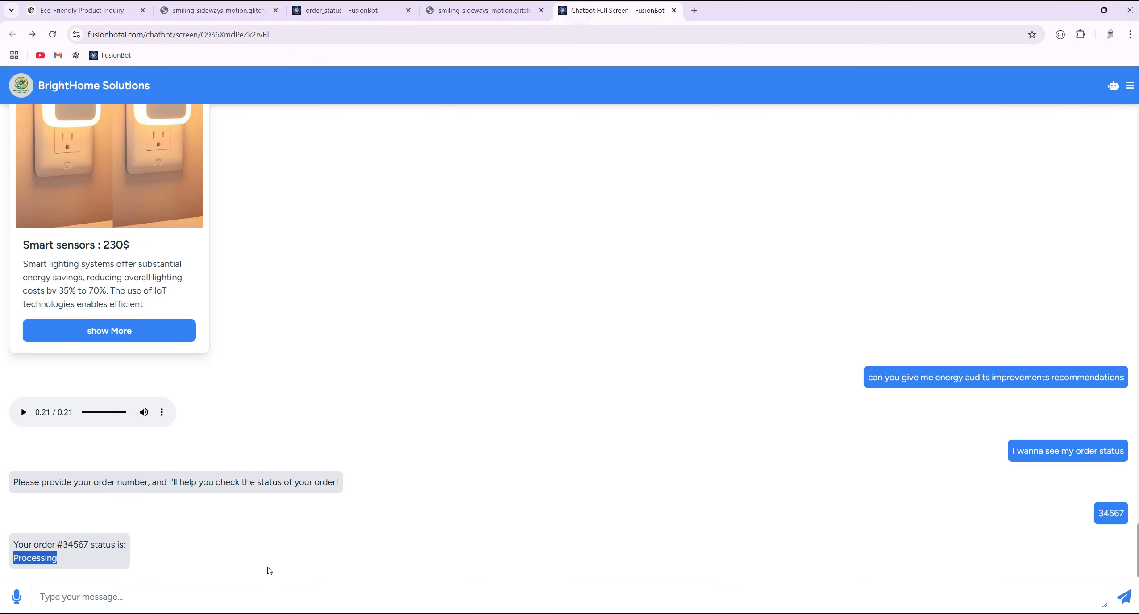
click(629, 596)
text(wha)
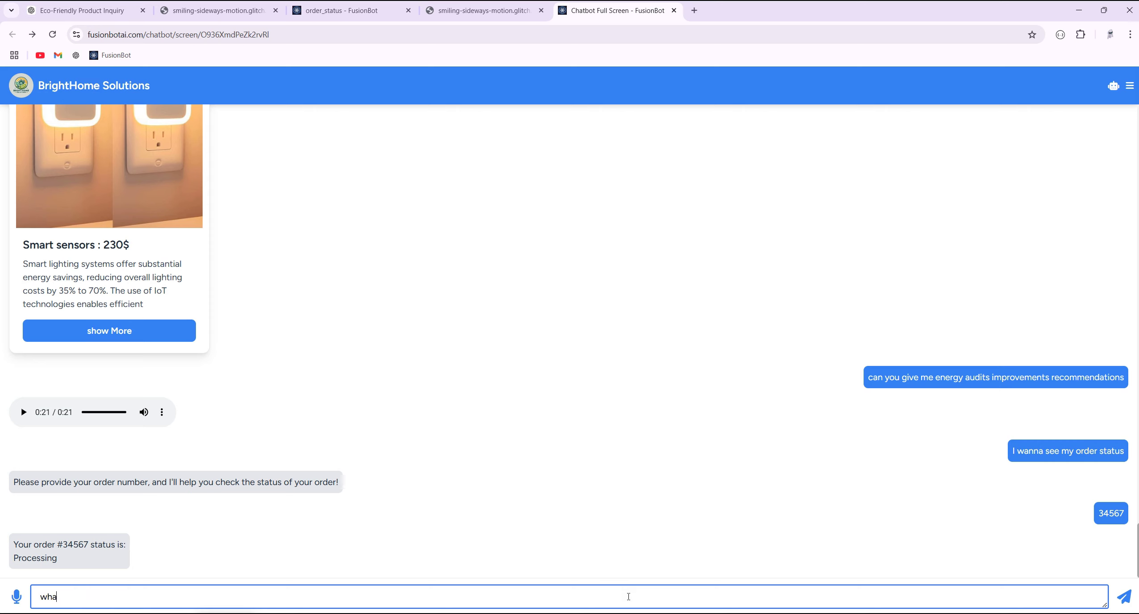
text(t about order 678)
key(Return)
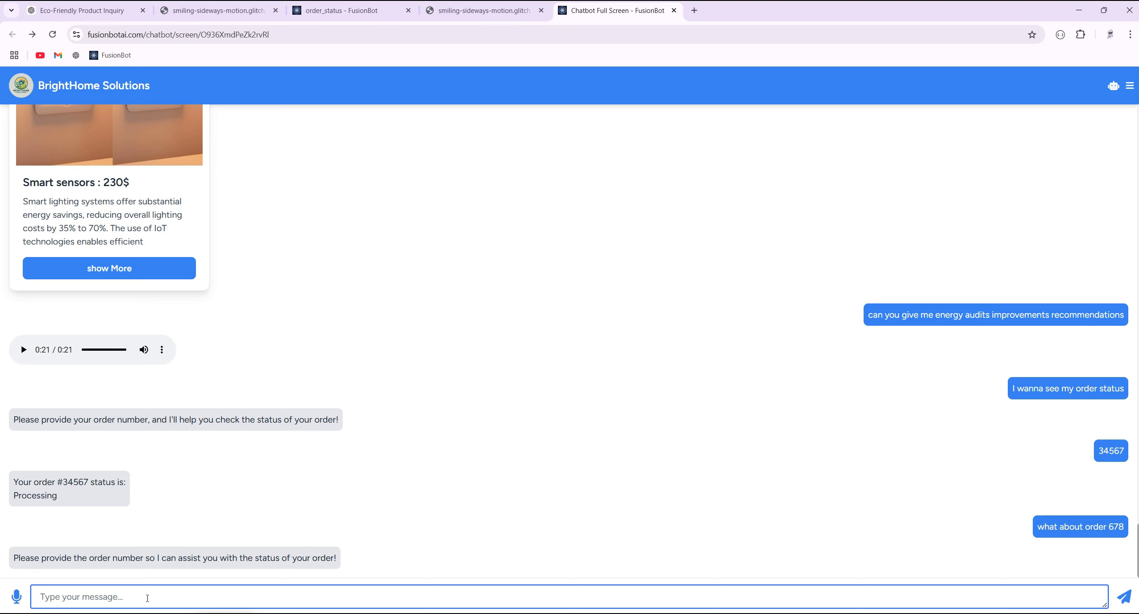
text(6y7u89)
key(Return)
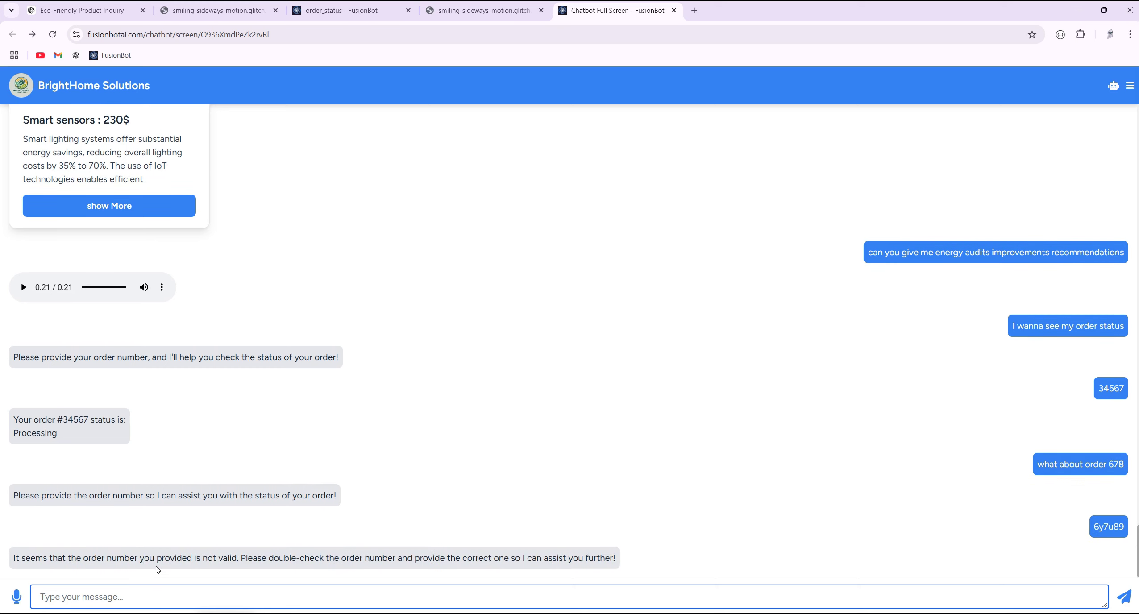
text(567887)
key(Return)
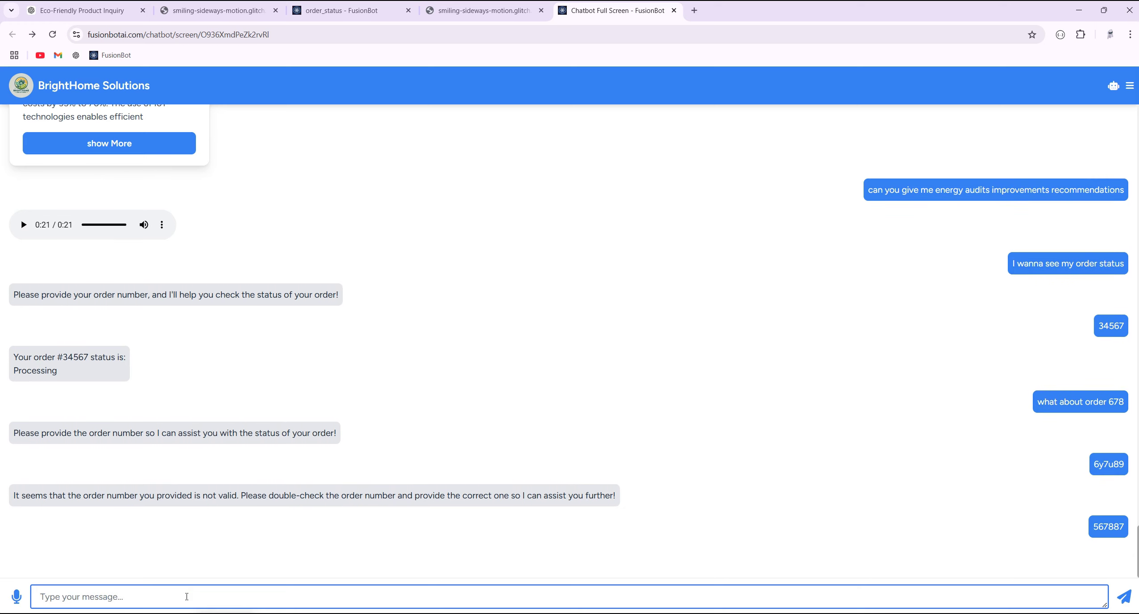
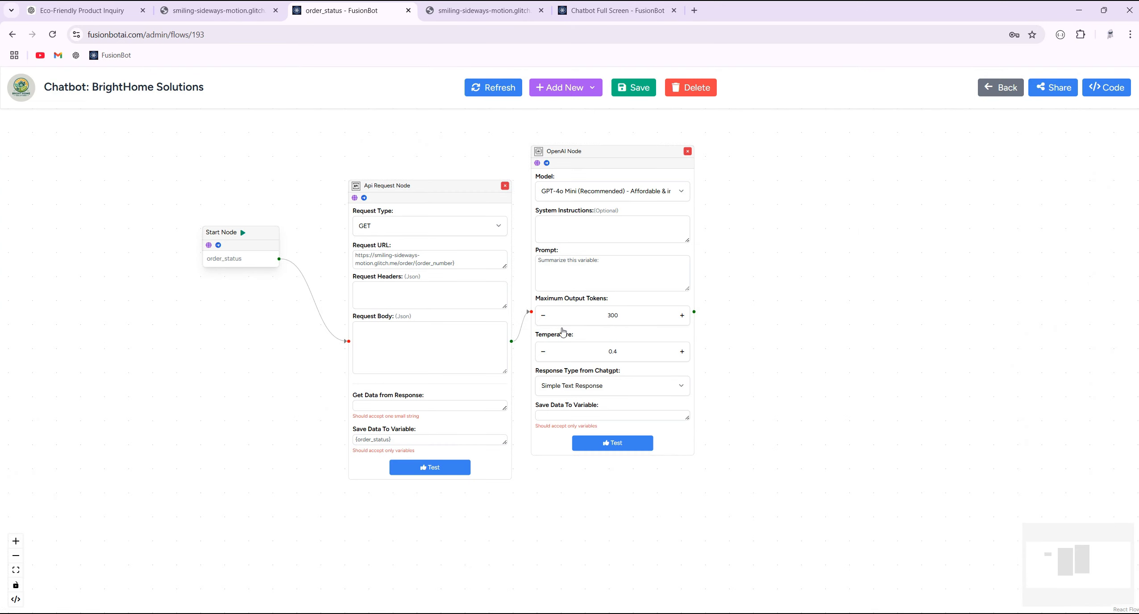
- Insert {order_status} into the OpenAI node prompt and save its output to order_status_summ
click(685, 260)
scroll(616, 348, down, 5)
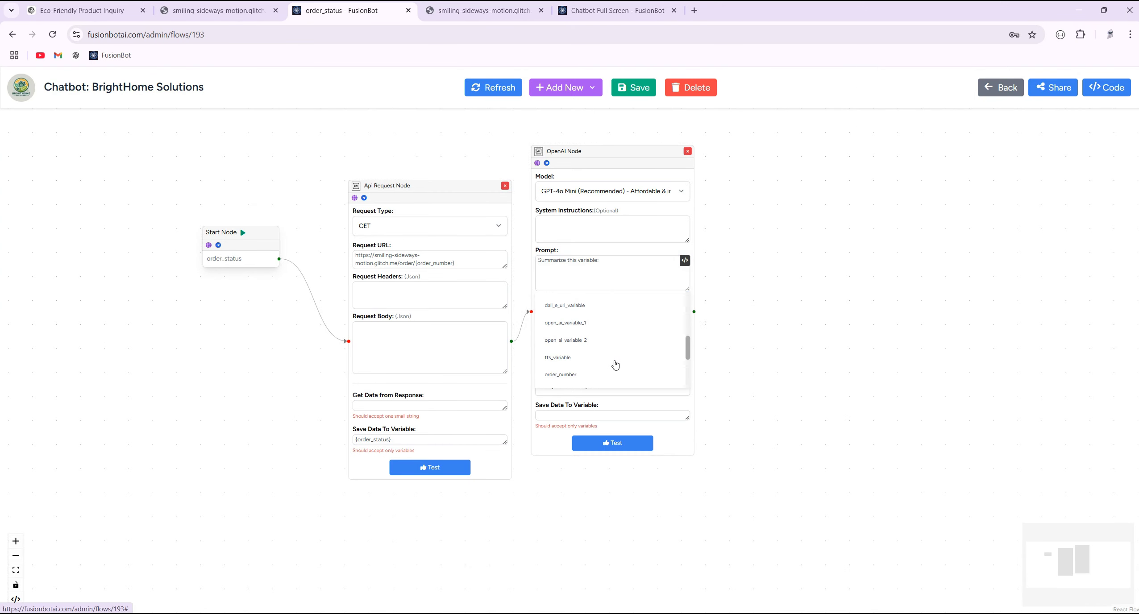
click(575, 340)
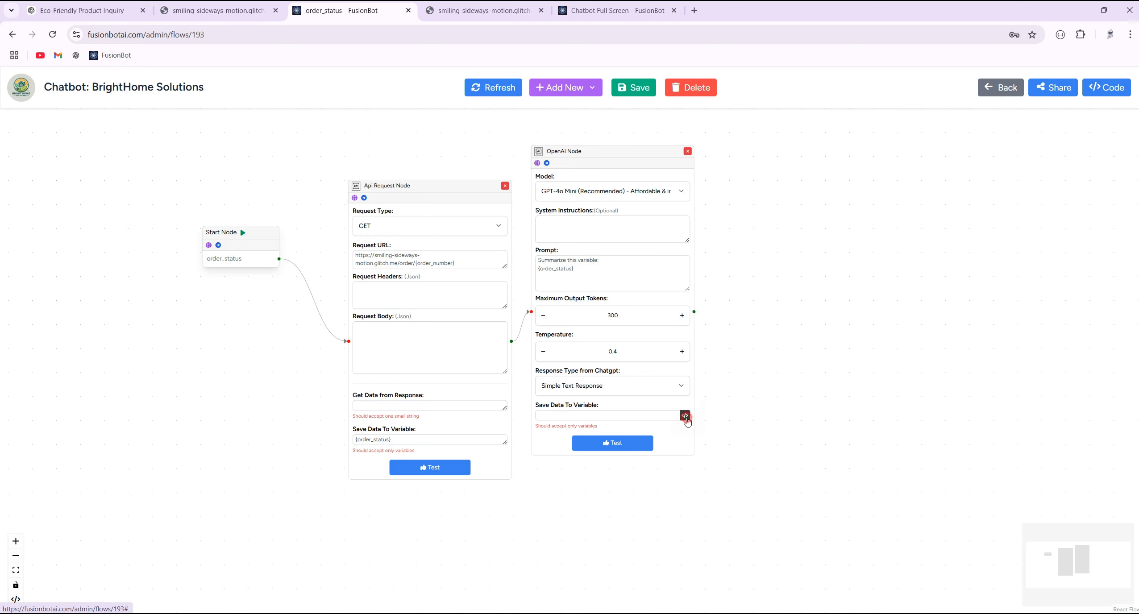
click(685, 416)
scroll(643, 491, down, 5)
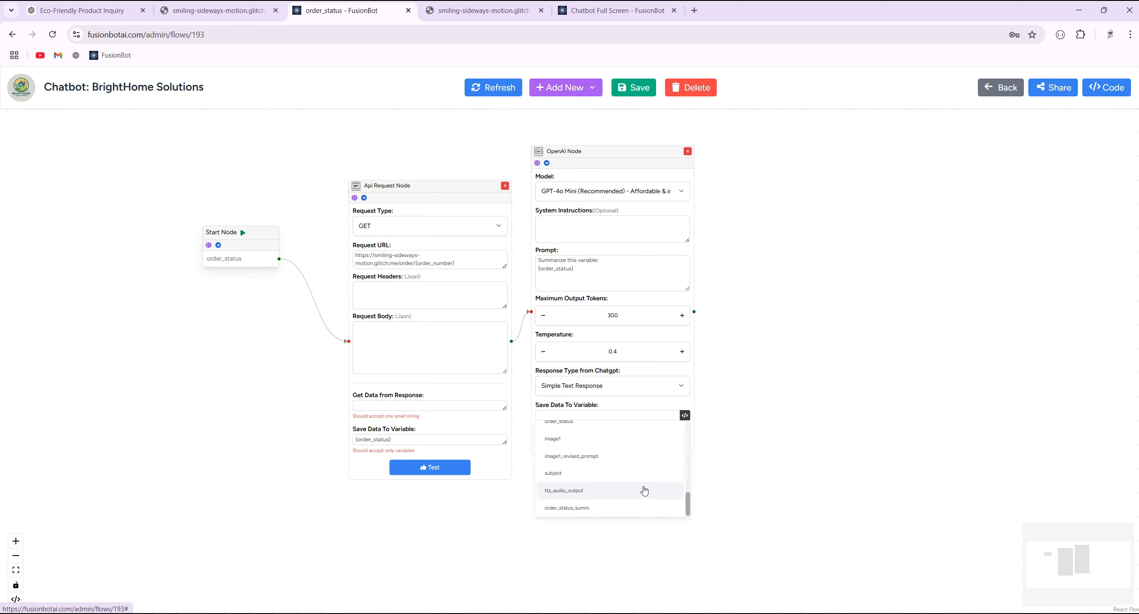
click(581, 508)
- Bring the whole flow into view and drag a new connection from the OpenAI node's output
scroll(583, 504, down, 1)
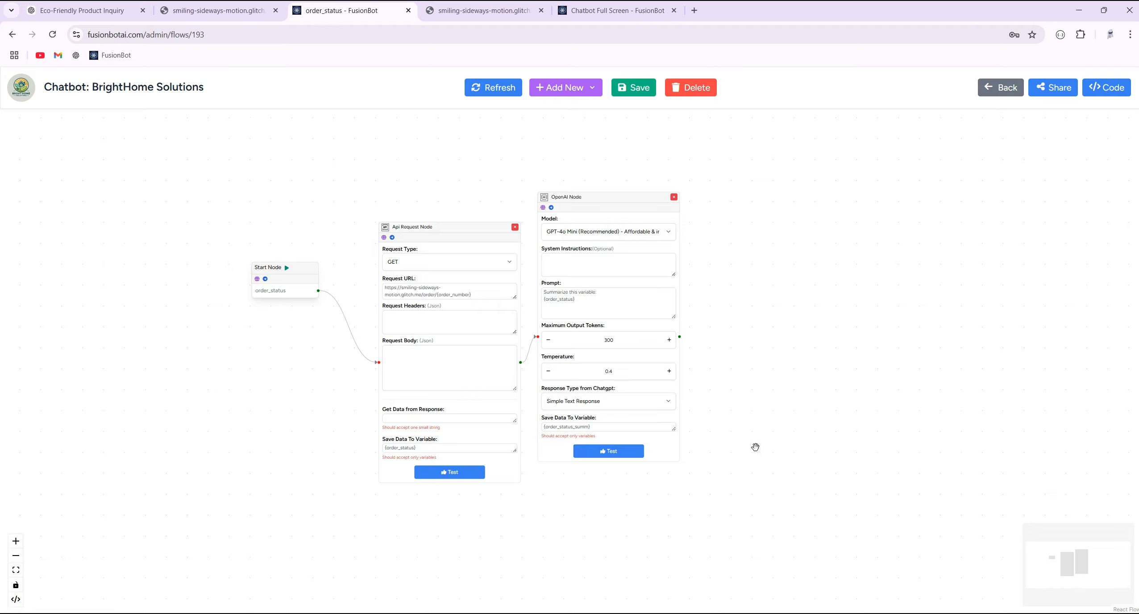
scroll(755, 448, up, 3)
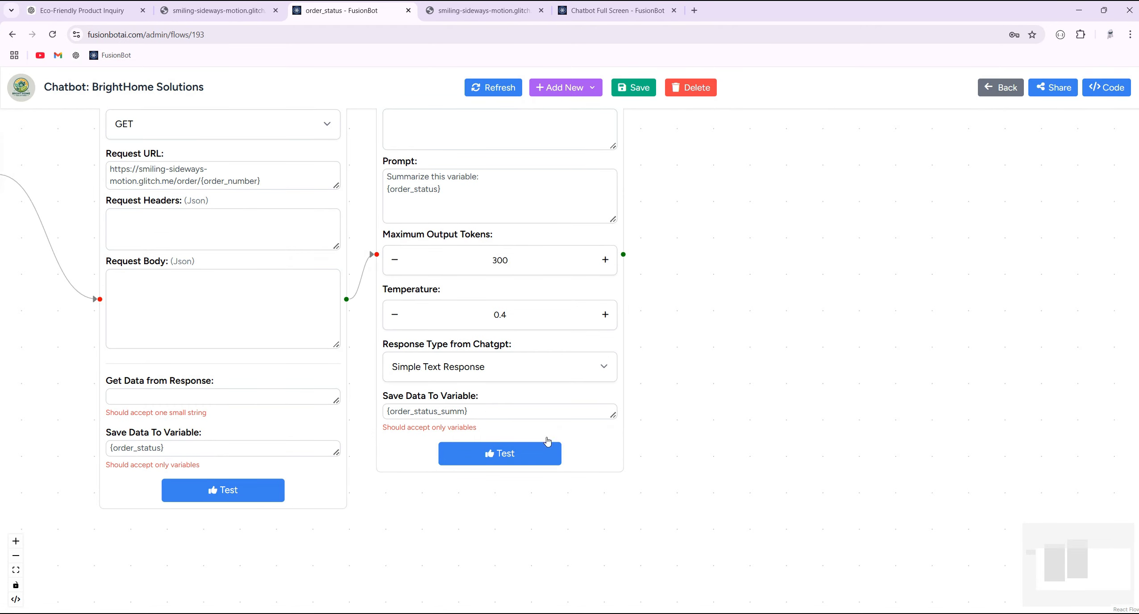
scroll(752, 314, down, 2)
drag(762, 238, 682, 305)
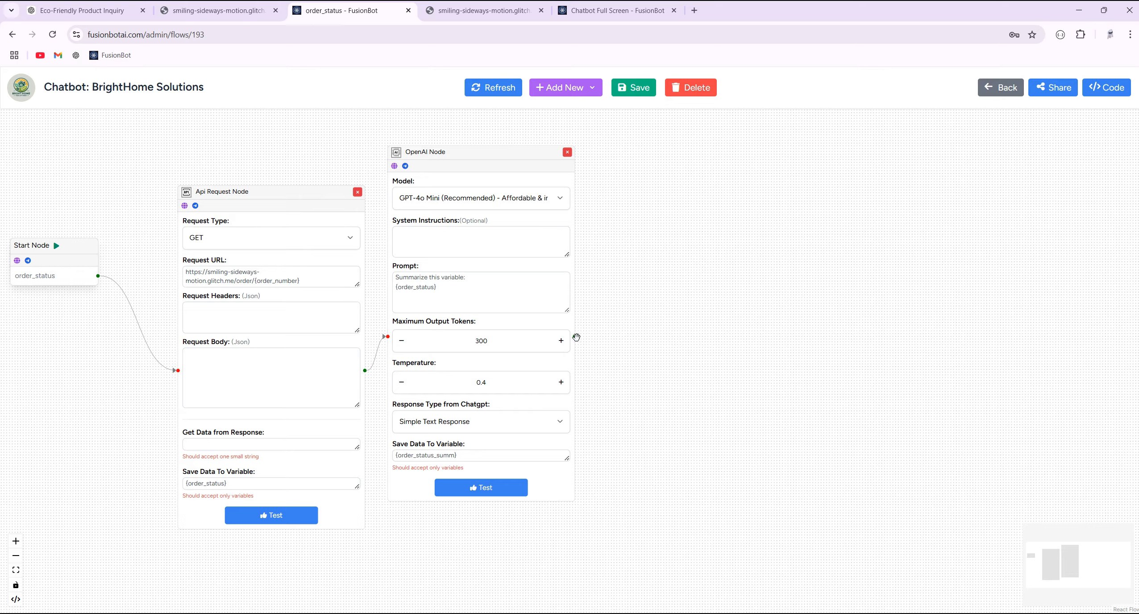
drag(576, 338, 630, 266)
- Add a Text node after the OpenAI node, then glance at the order JSON and earlier chatbot reply
click(645, 275)
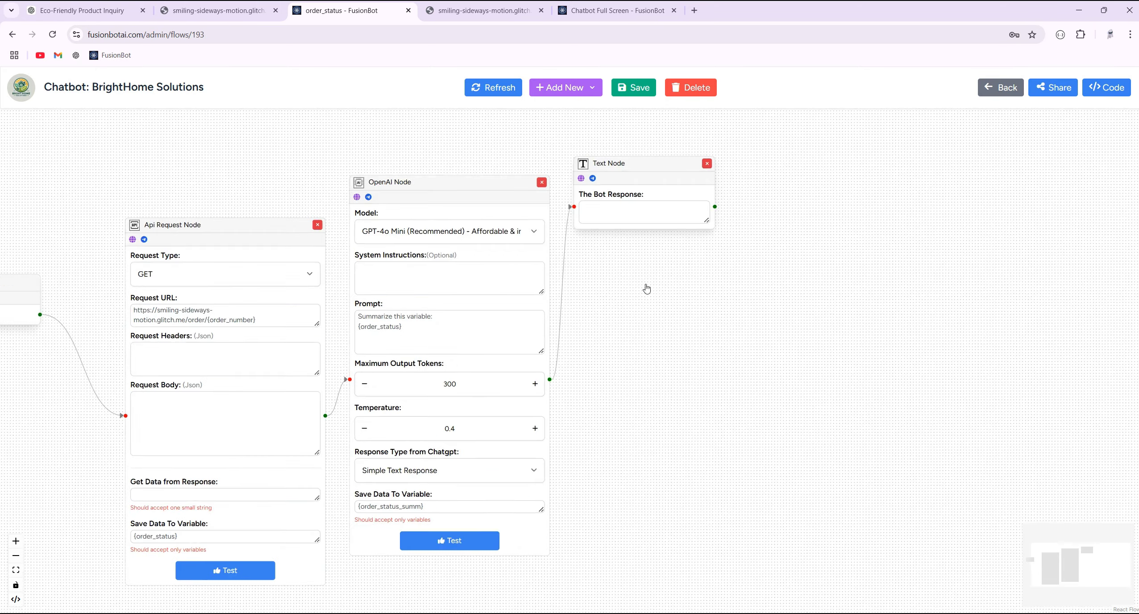
click(476, 7)
key(ctrl+Tab)
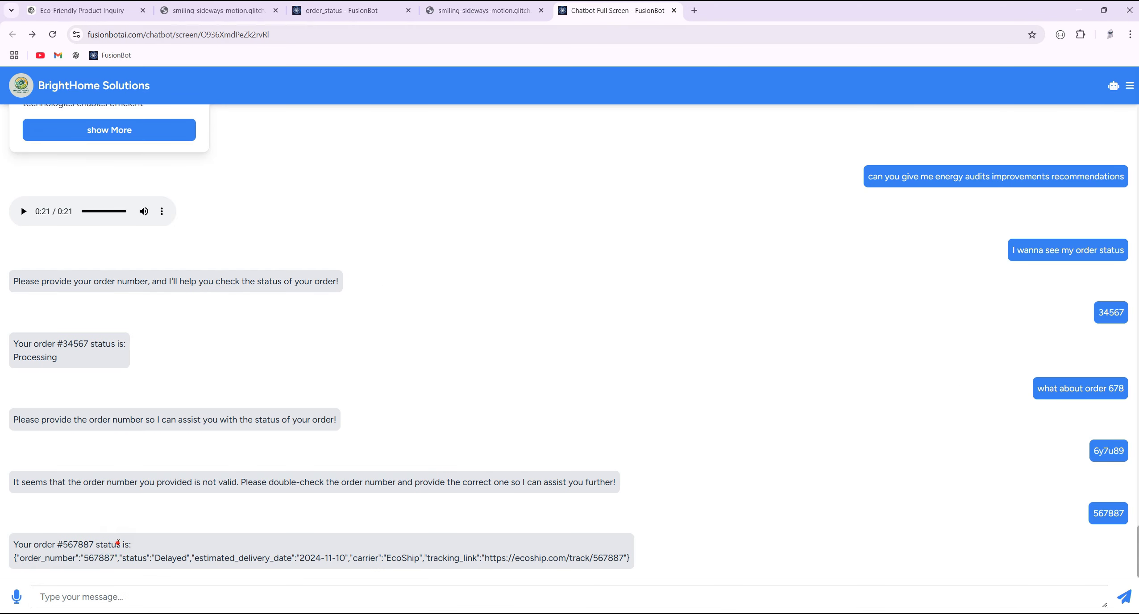
triple_click(118, 543)
click(491, 10)
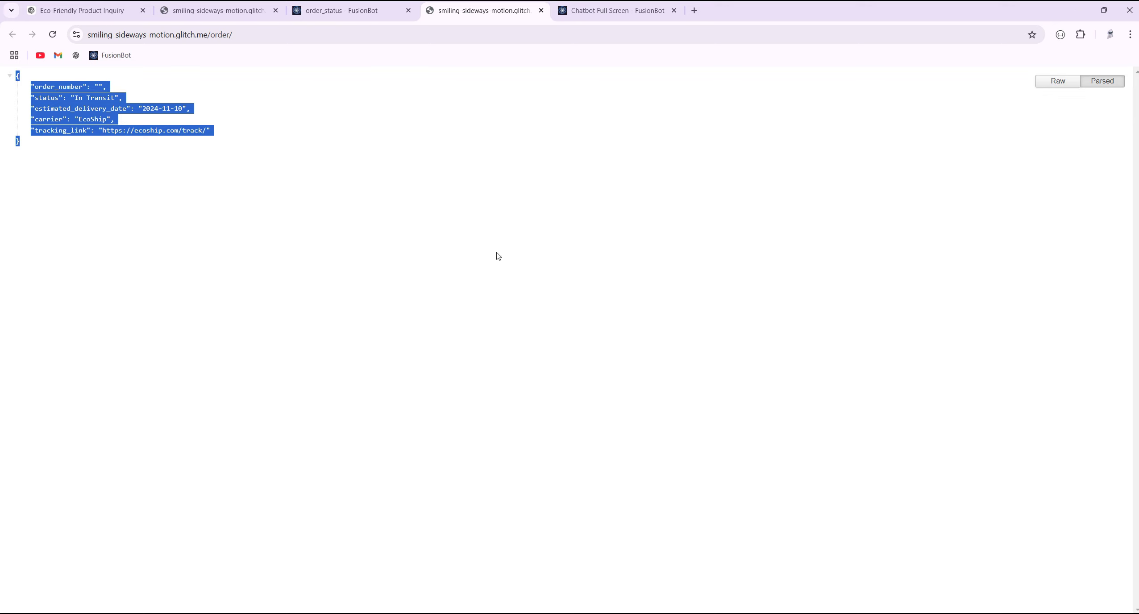
click(343, 10)
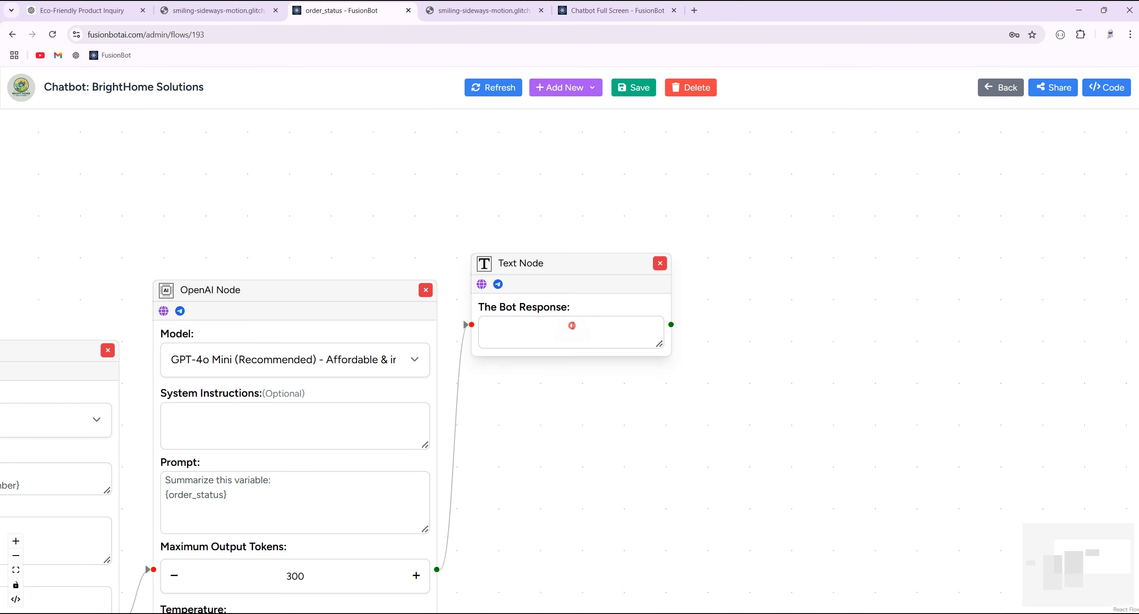
- Paste the 'Your order # status is:' reply into the Text node and delete the sample order number
click(572, 326)
text(Your order #507987 status is:)
double_click(555, 326)
scroll(556, 325, up, 2)
key(BackSpace)
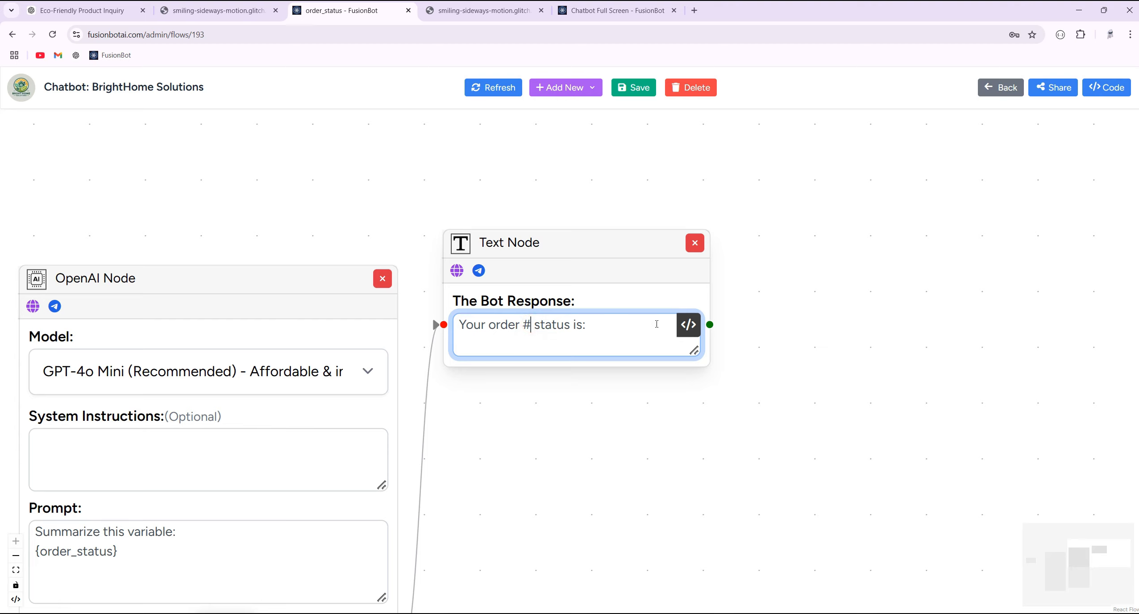
- Insert the {order_number} variable right after the # in the reply
click(689, 328)
scroll(599, 474, down, 5)
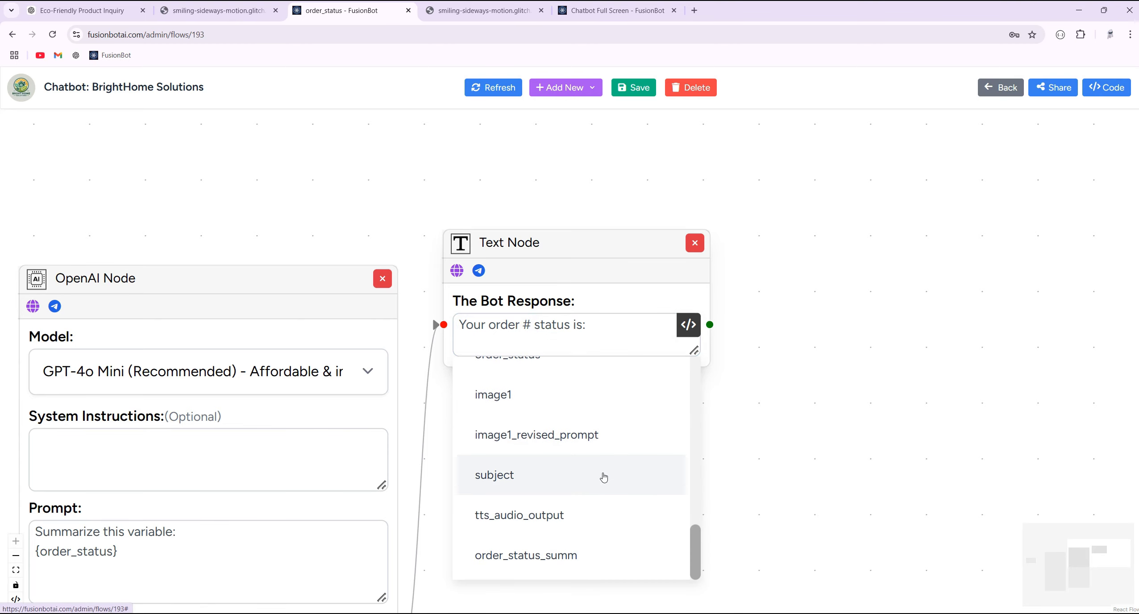
scroll(603, 478, up, 2)
click(557, 430)
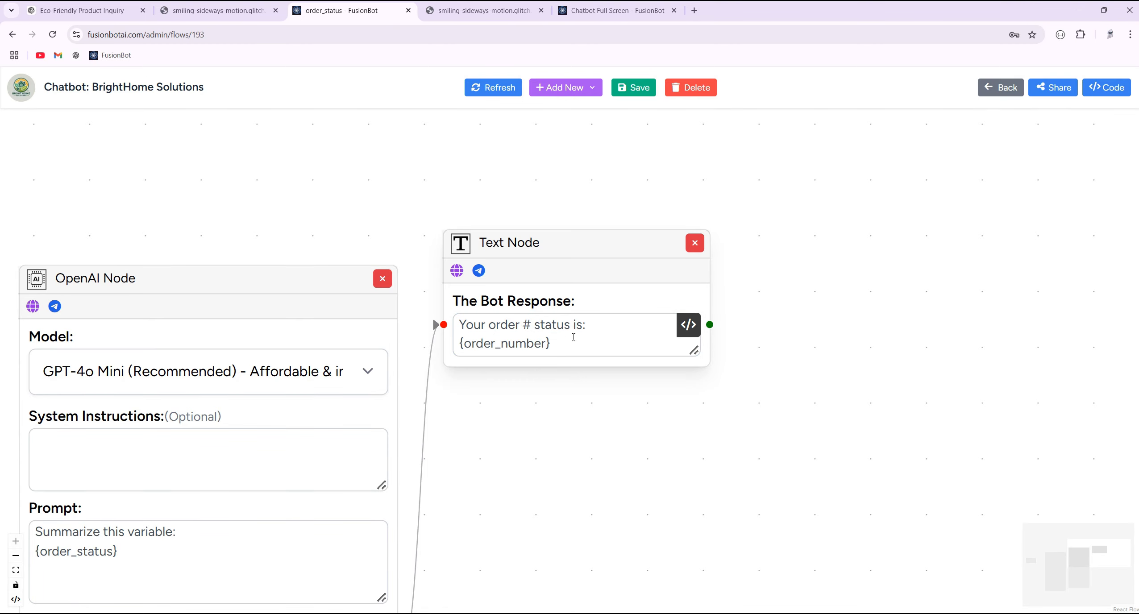
drag(565, 338, 423, 353)
click(541, 344)
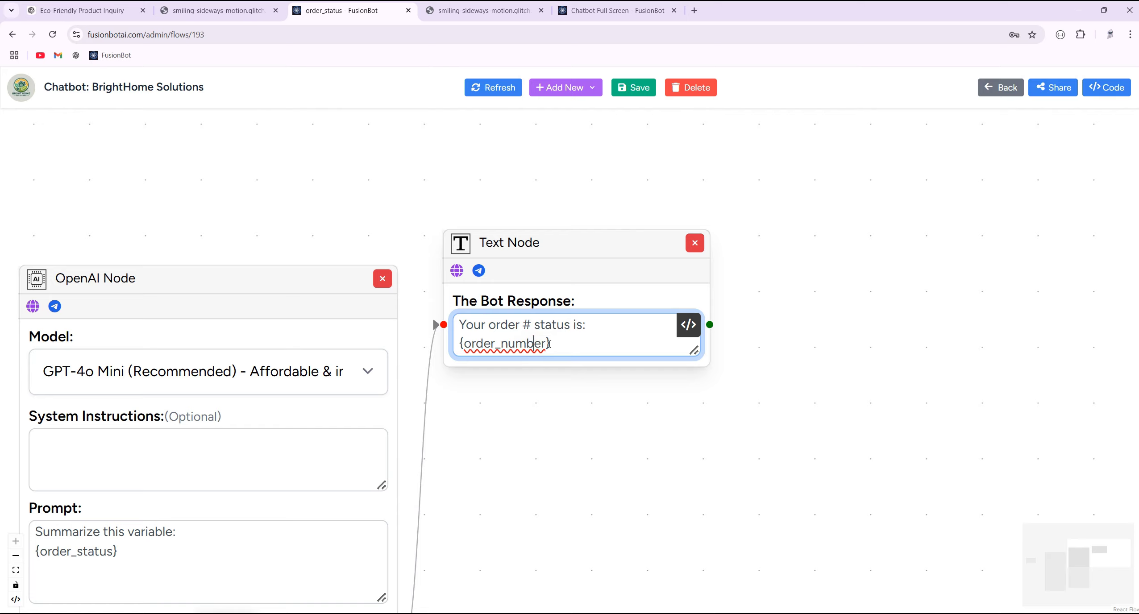
drag(554, 344, 439, 348)
drag(553, 344, 461, 344)
key(ctrl+c)
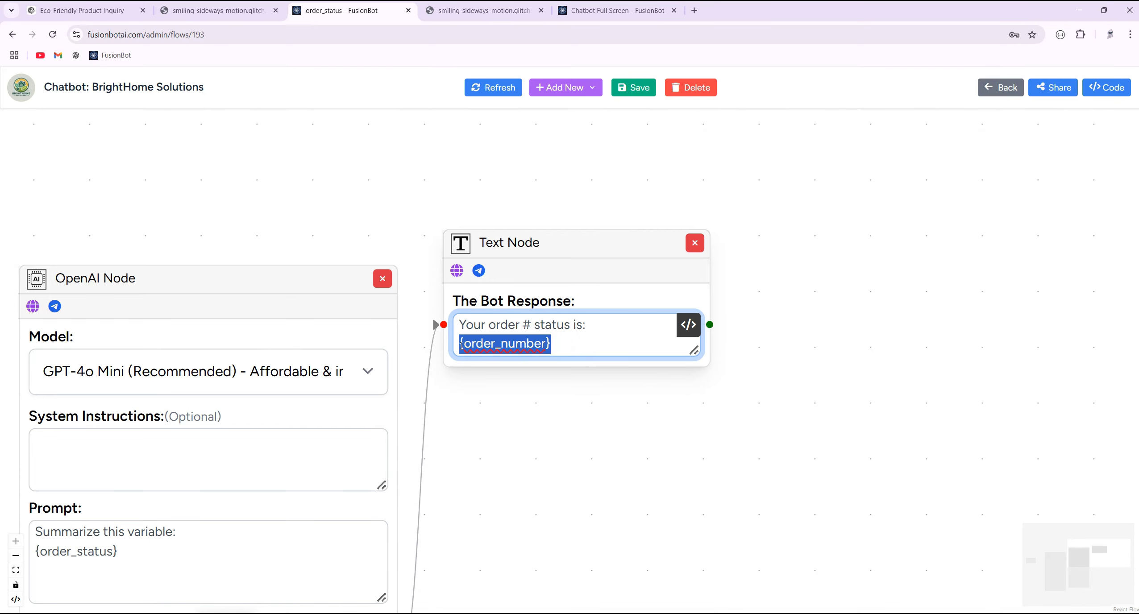
key(BackSpace)
click(530, 325)
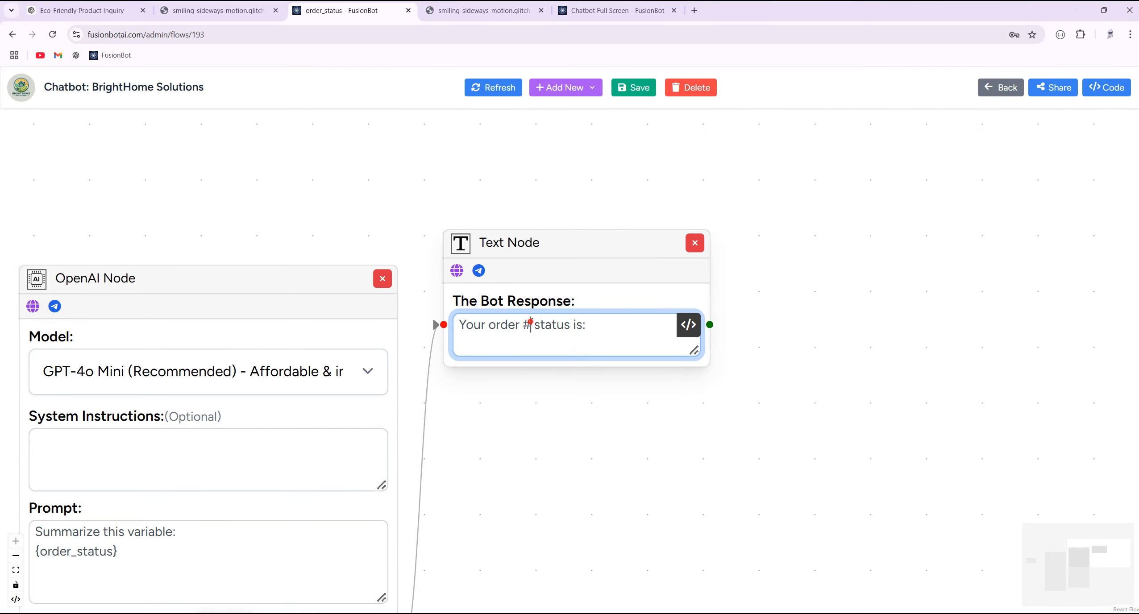
key(ctrl+v)
- Copy the order_status_summ variable name from the OpenAI node's output field and reposition the Text node
scroll(587, 402, down, 3)
drag(716, 348, 829, 221)
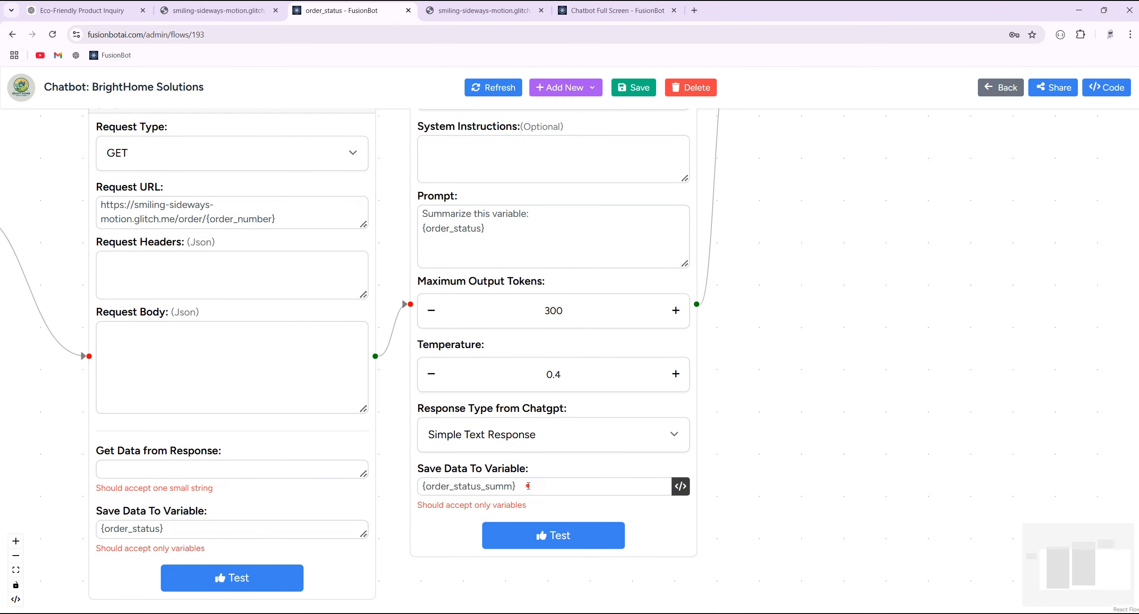
triple_click(528, 486)
key(ctrl+c)
key(BackSpace)
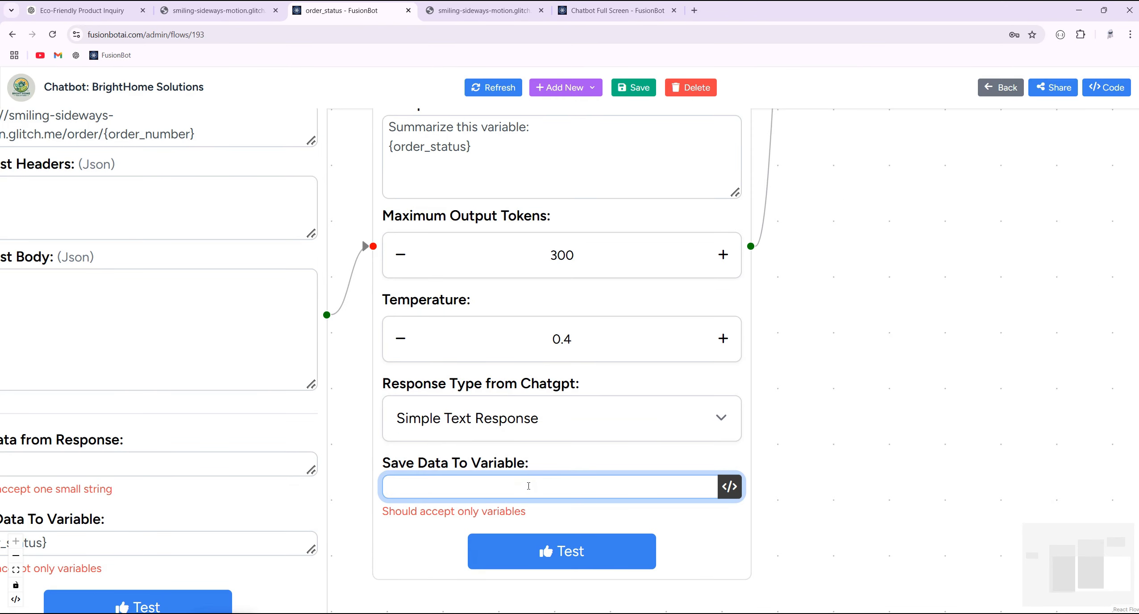
key(ctrl+v)
drag(872, 250, 567, 483)
scroll(625, 319, down, 1)
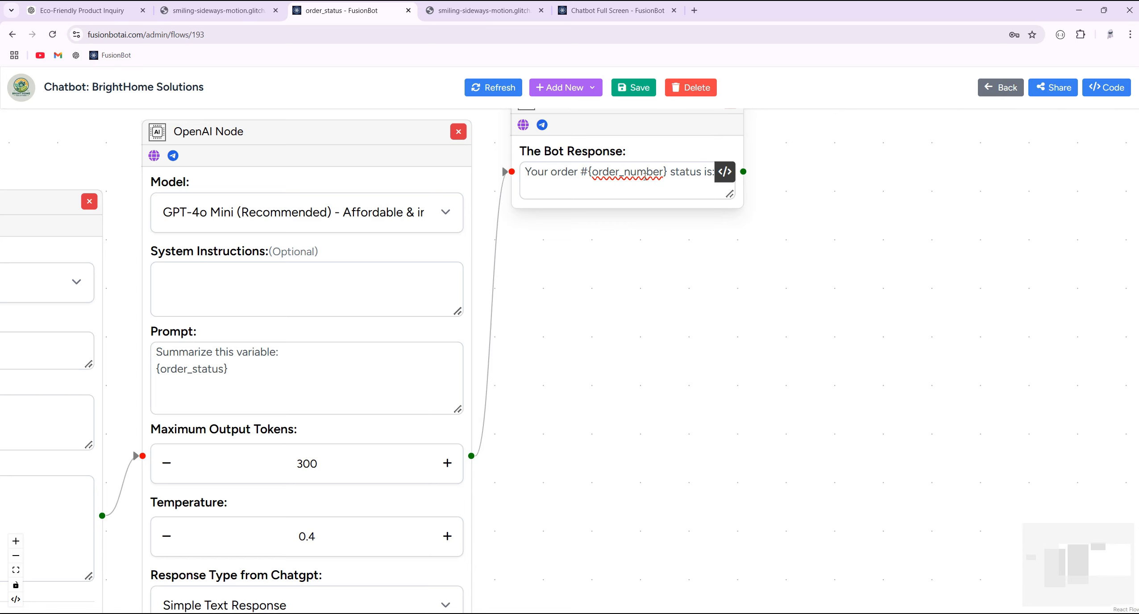
drag(591, 117, 647, 273)
- Append {order_status_summ} after 'status is:' in the reply and save the flow
click(760, 338)
key(ctrl+v)
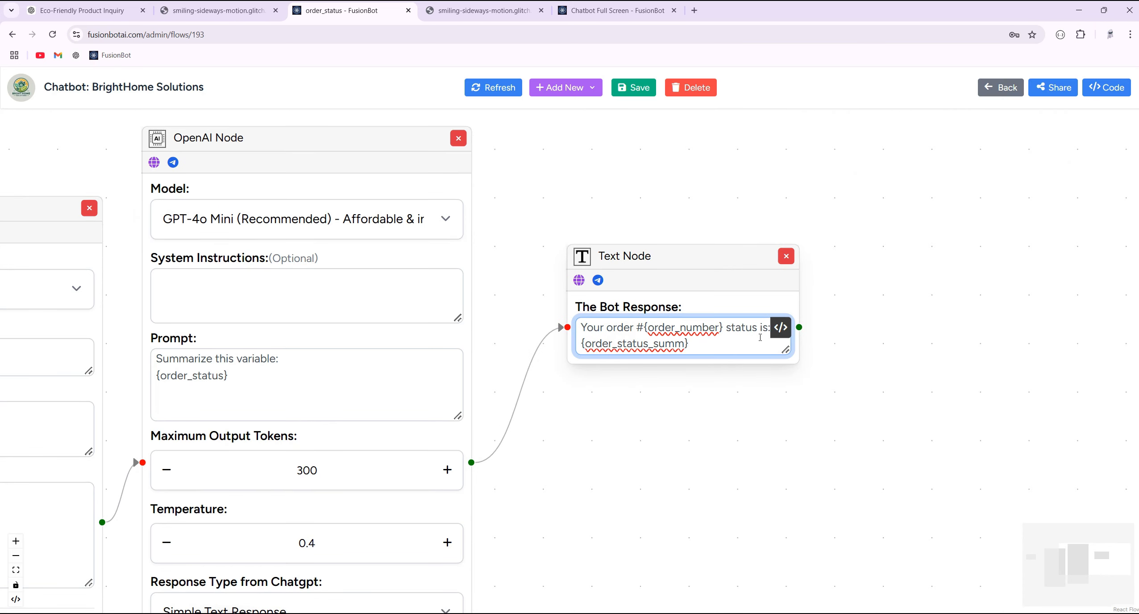
click(641, 96)
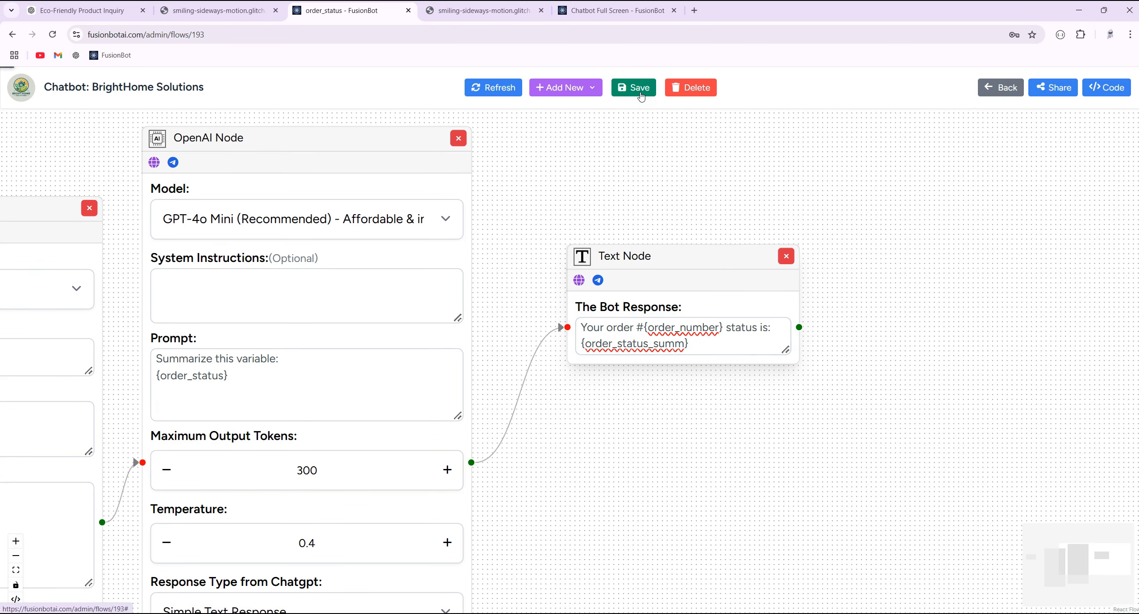
click(616, 10)
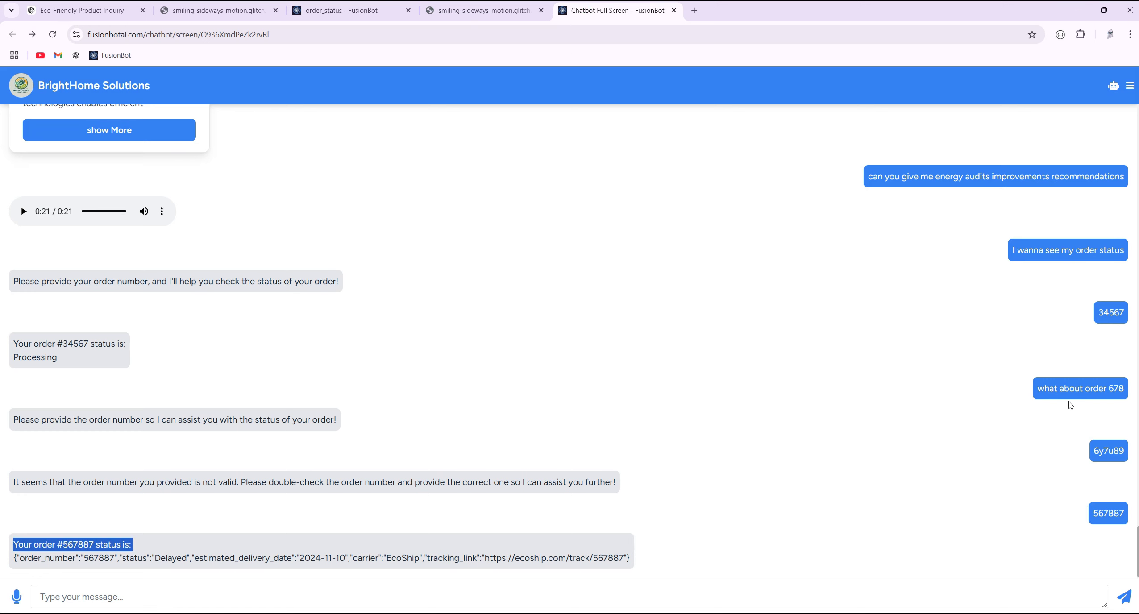
- Send 'I have another order' and then order number 222 in the chatbot
drag(1109, 386, 1009, 435)
click(653, 603)
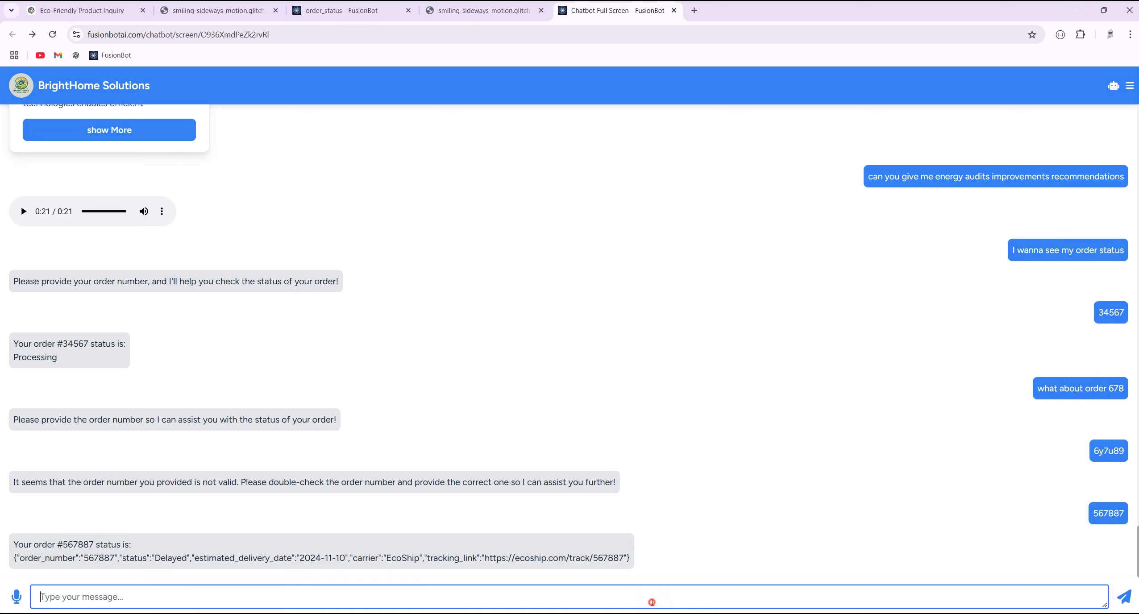
text(I have another order)
key(Return)
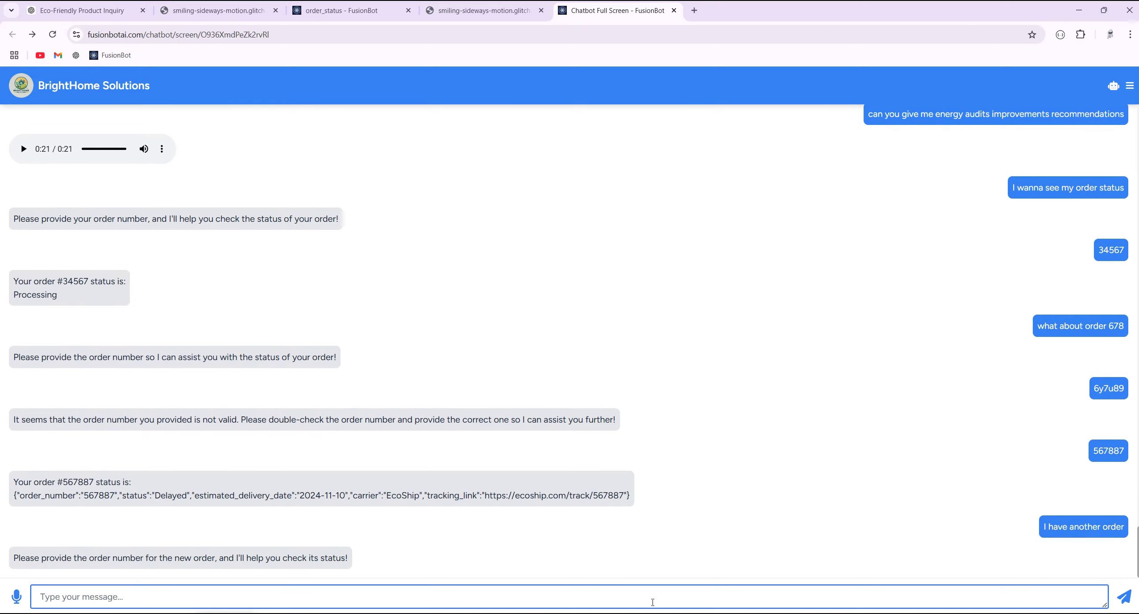
text(222)
key(Return)
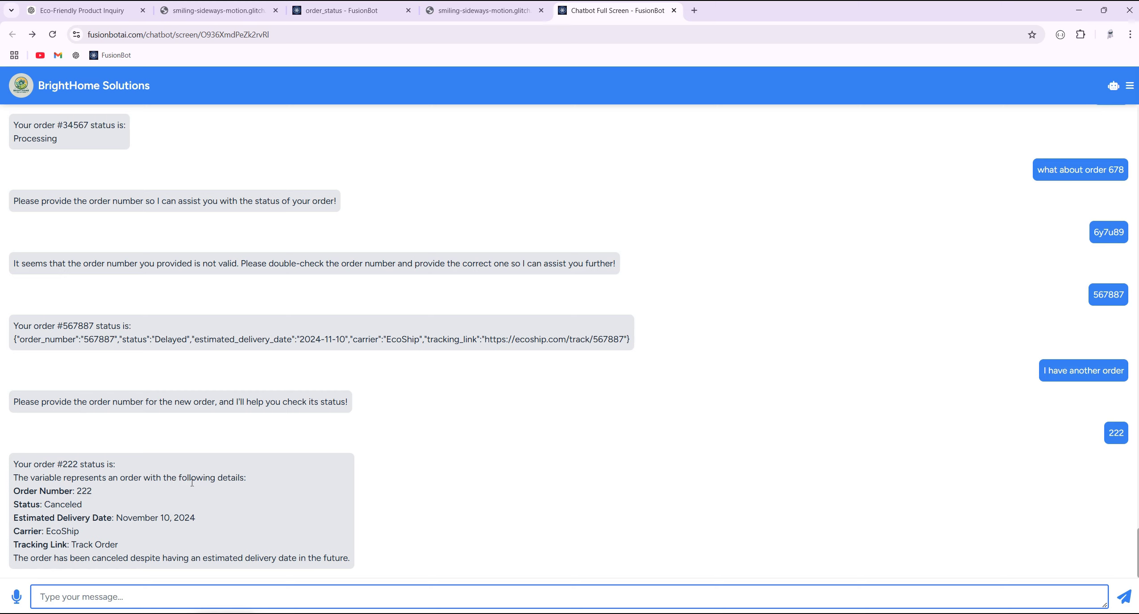
- Compare the order 222 canceled-status reply with the raw order JSON, then return to the flow
drag(118, 546, 14, 496)
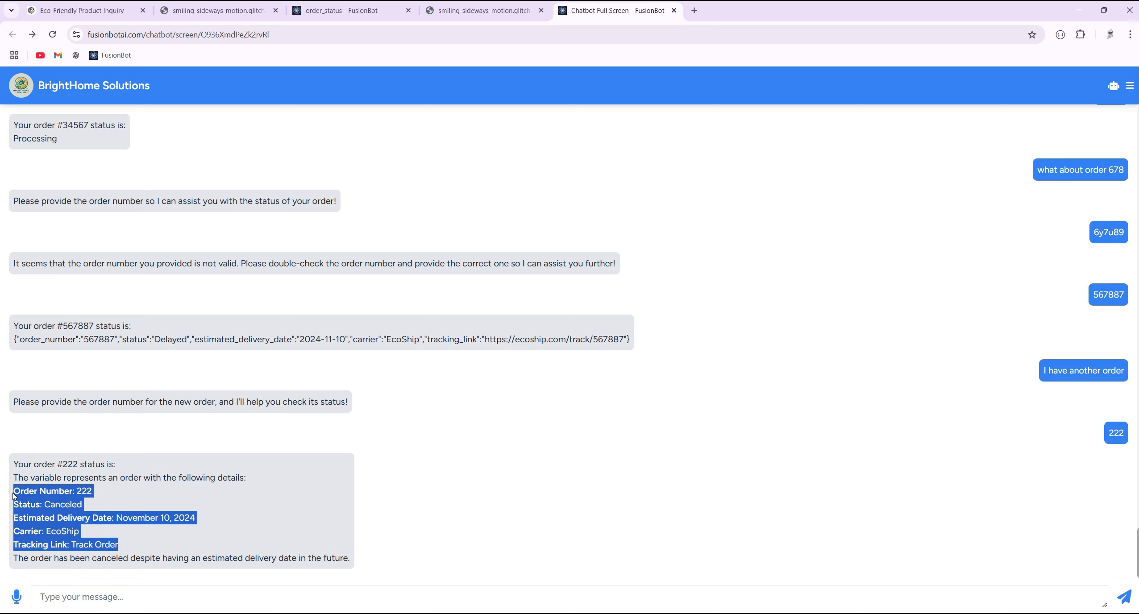
click(473, 11)
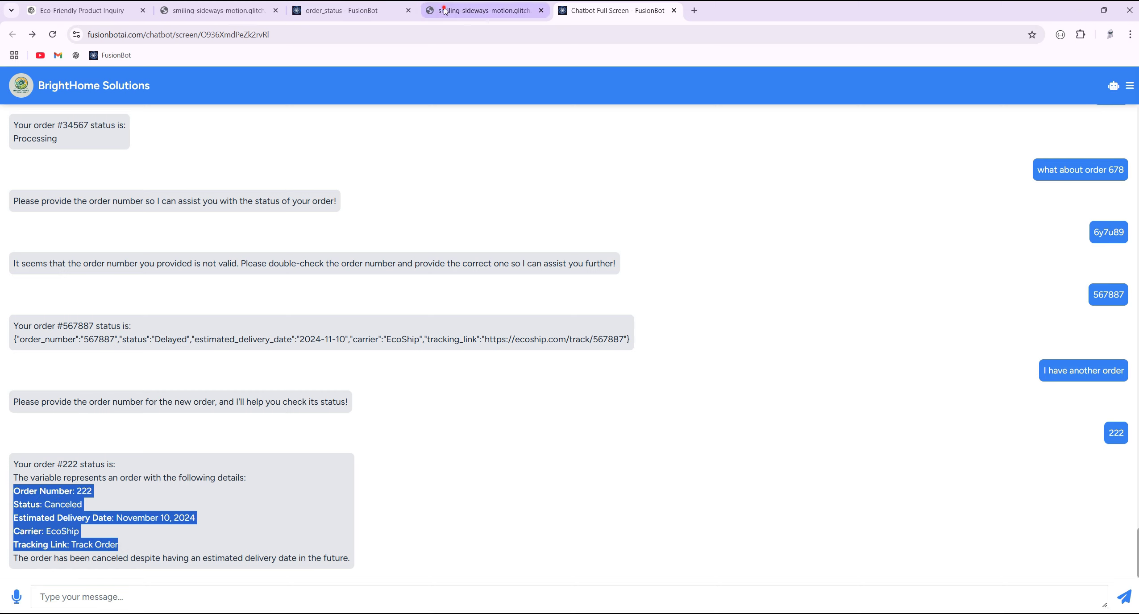
click(134, 153)
click(616, 11)
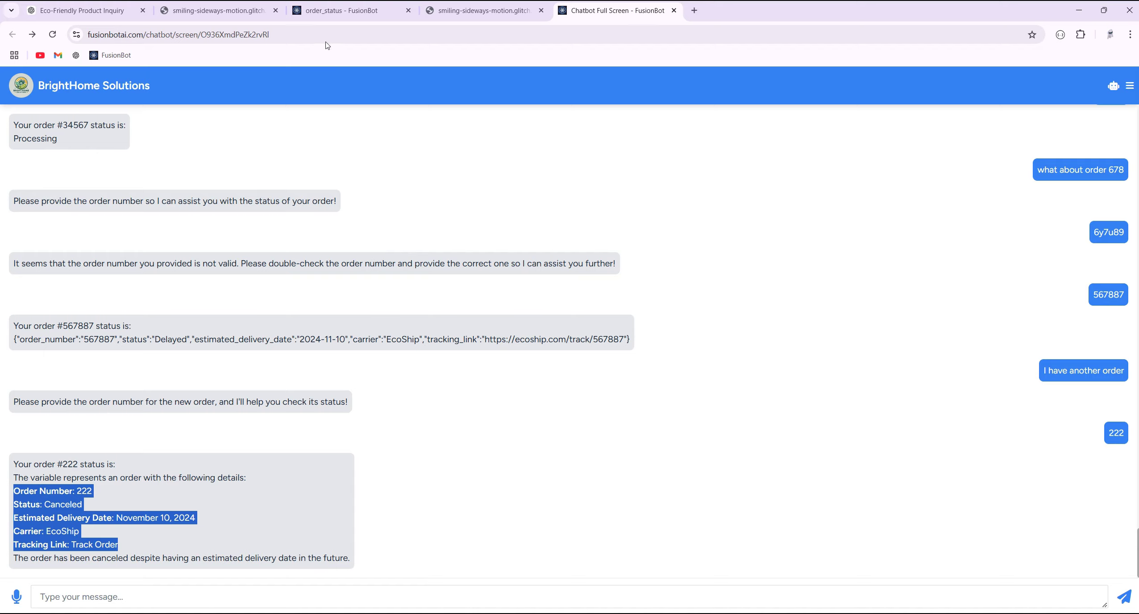
click(342, 10)
- Pan the canvas and spread out the OpenAI and Text nodes
scroll(402, 192, down, 3)
drag(497, 157, 681, 222)
drag(783, 256, 900, 264)
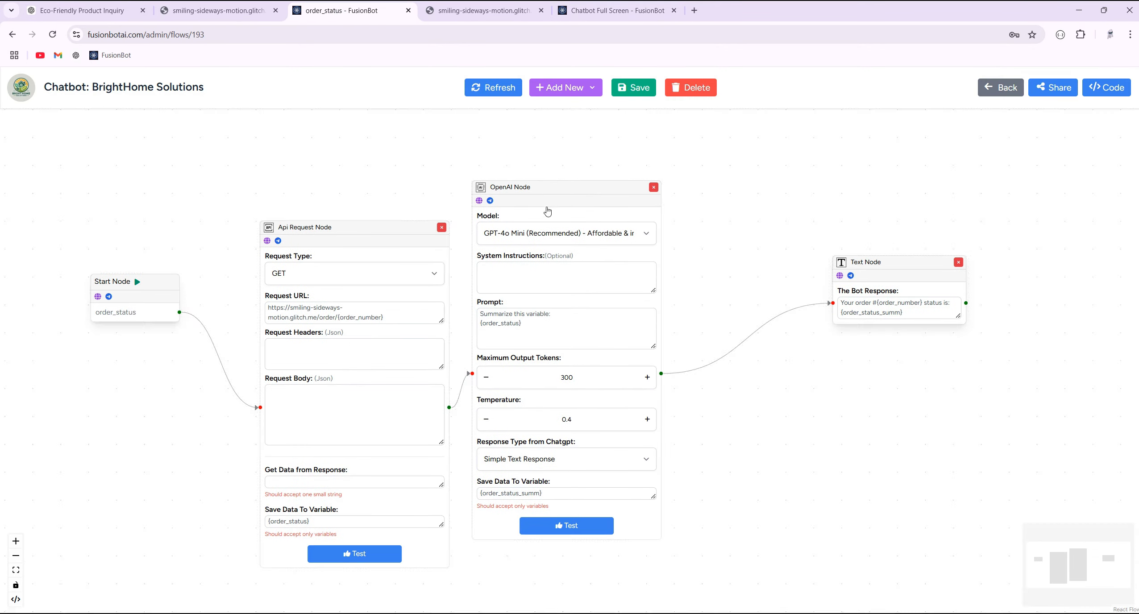
drag(553, 192, 603, 195)
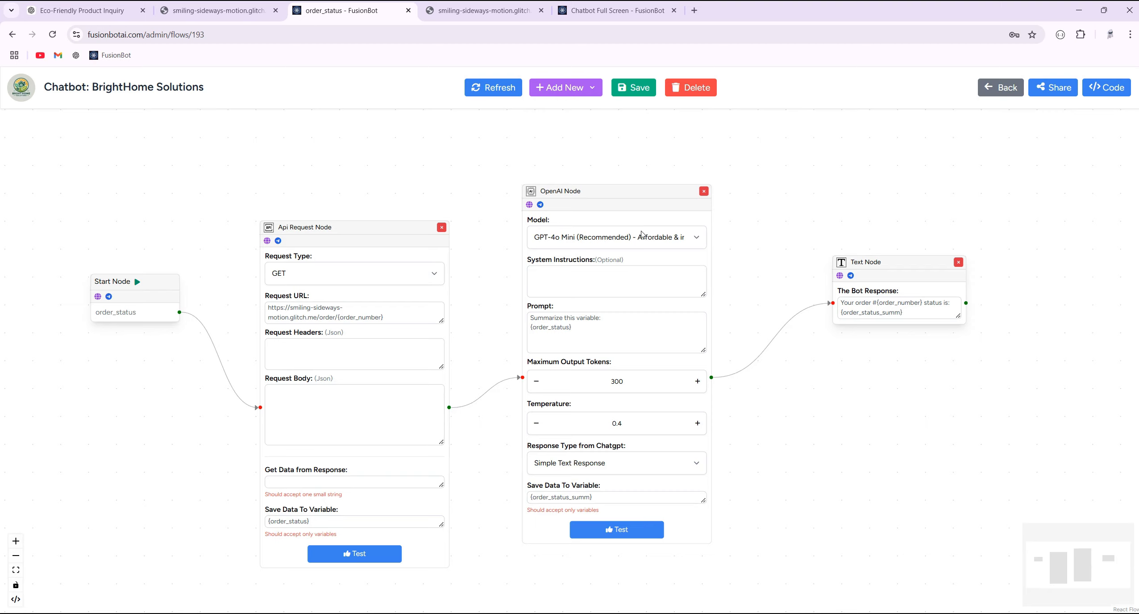
- Review the 567887 and 222 replies in the chatbot conversation
click(620, 13)
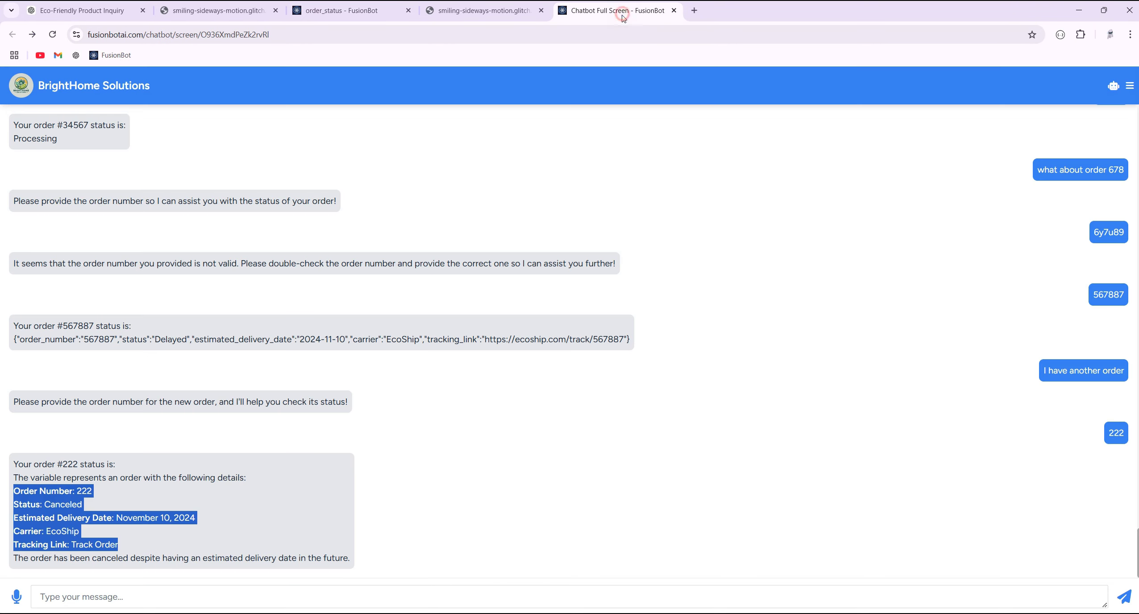
drag(631, 340, 11, 342)
drag(132, 551, 14, 499)
click(109, 520)
click(341, 11)
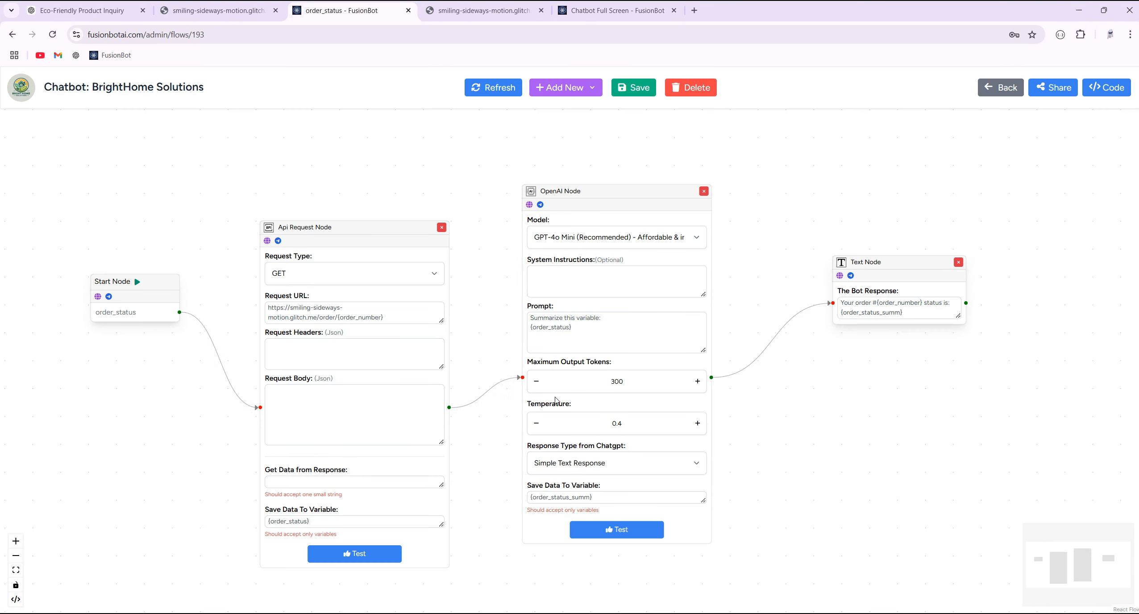
- Change the prompt ending to 'In a human understandable way to the user' and save
double_click(579, 319)
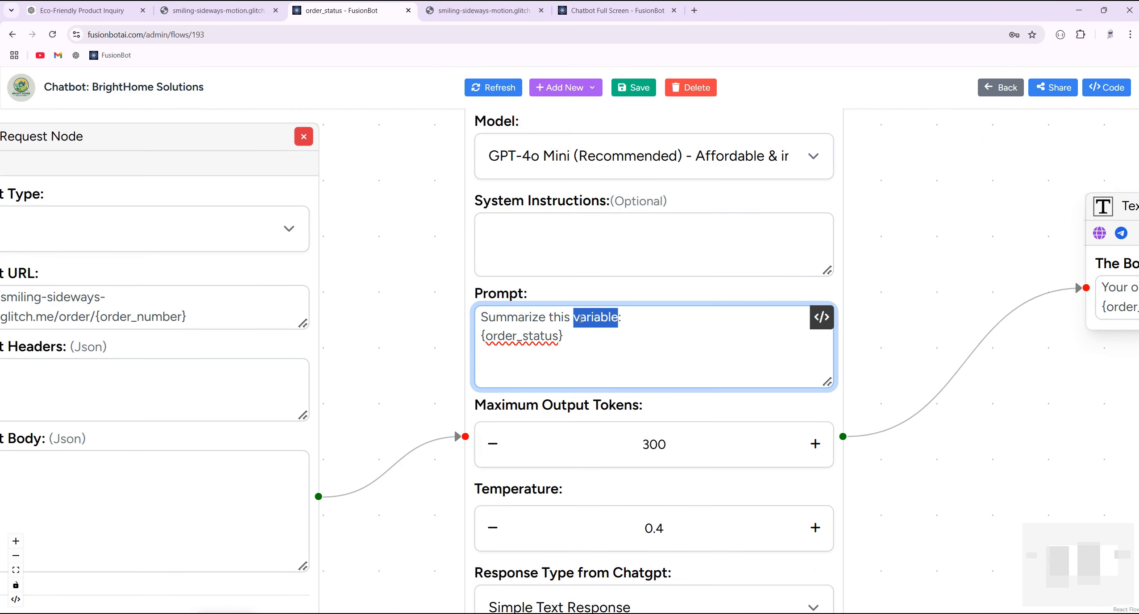
key(BackSpace)
key(BackSpace)
key(BackSpace)
key(BackSpace)
key(BackSpace)
key(BackSpace)
key(BackSpace)
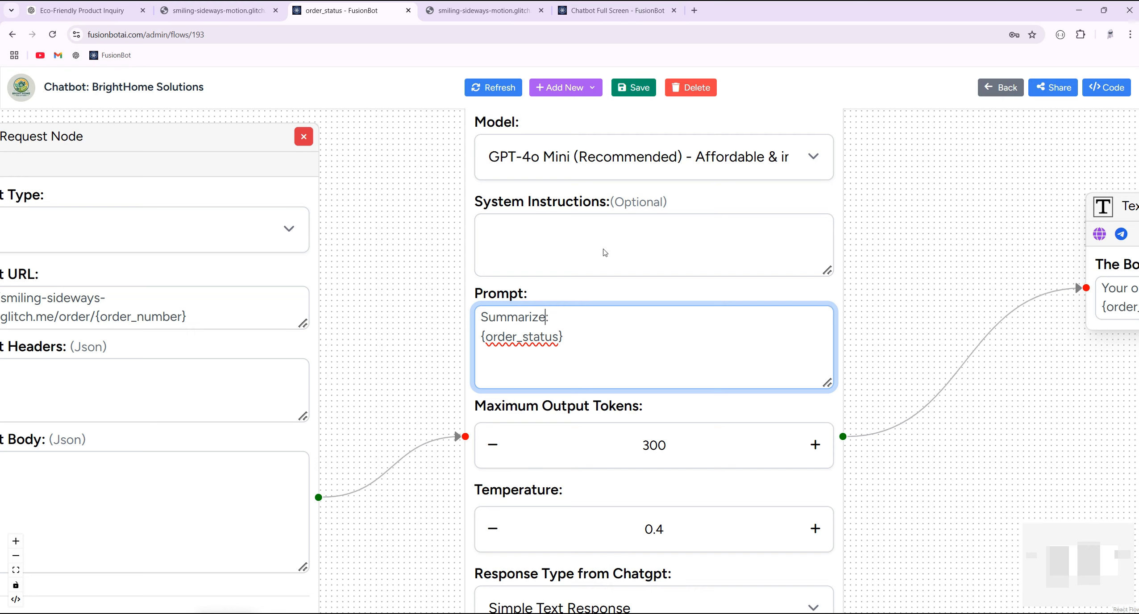
text(In a huma)
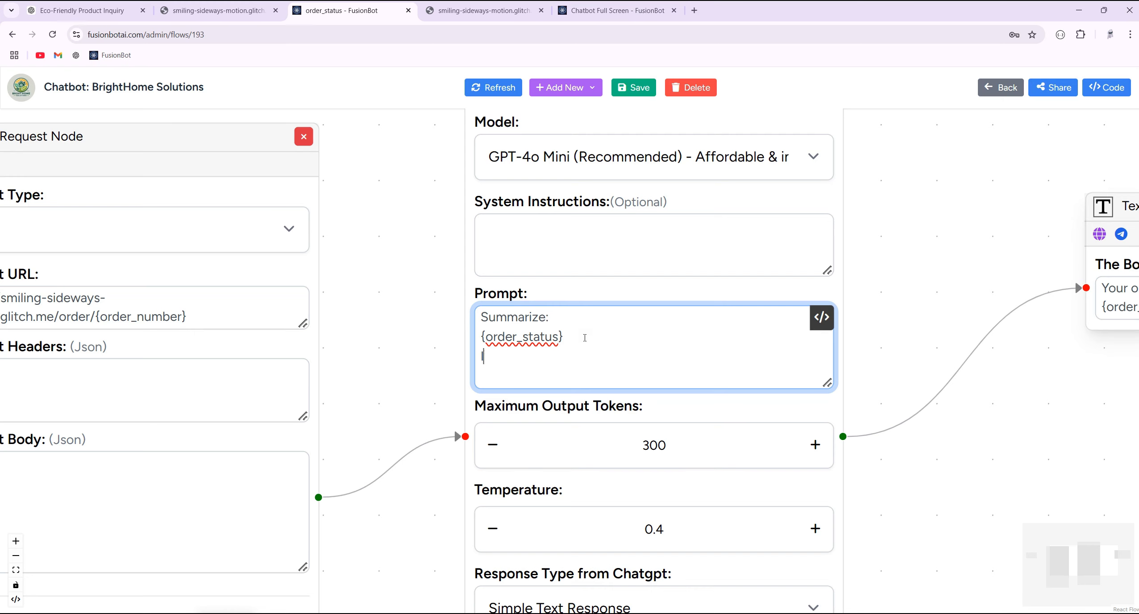
text(n )
text(unders)
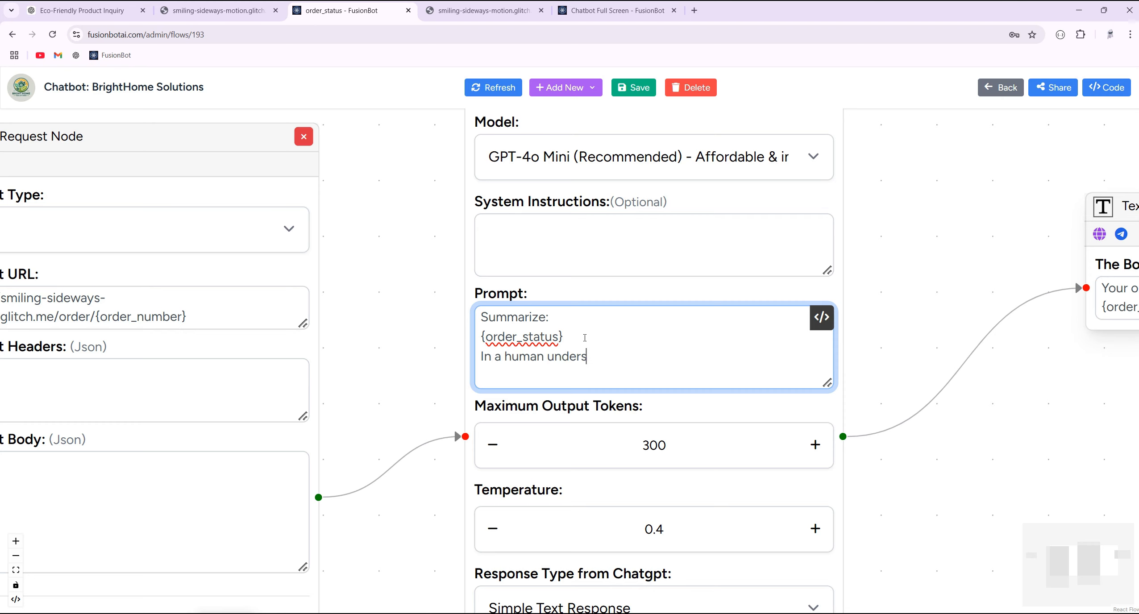
text(tandable way to the user)
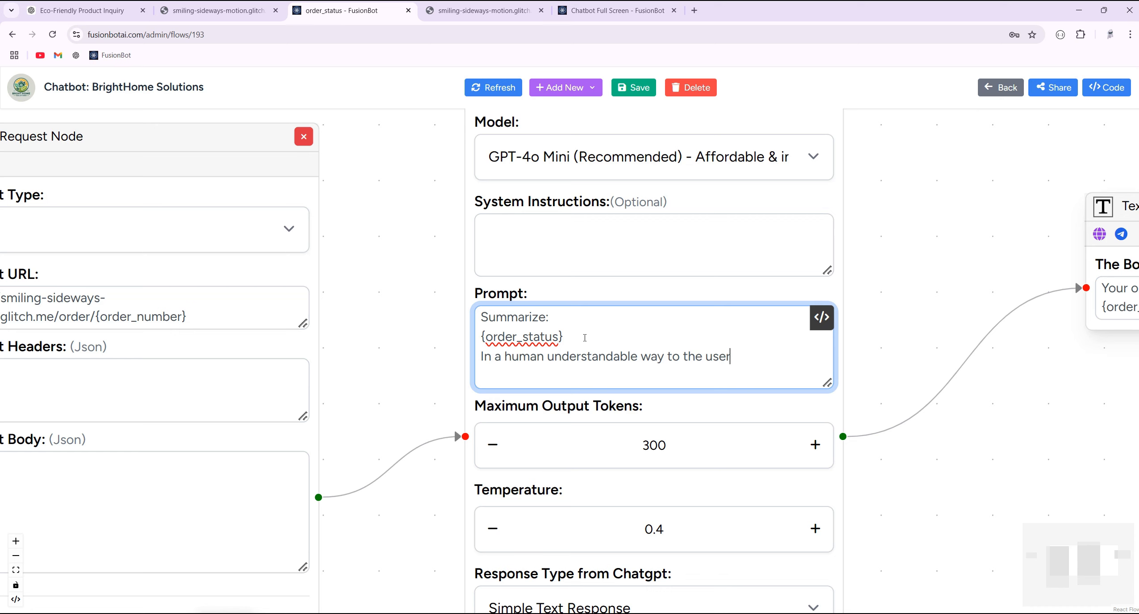
double_click(592, 357)
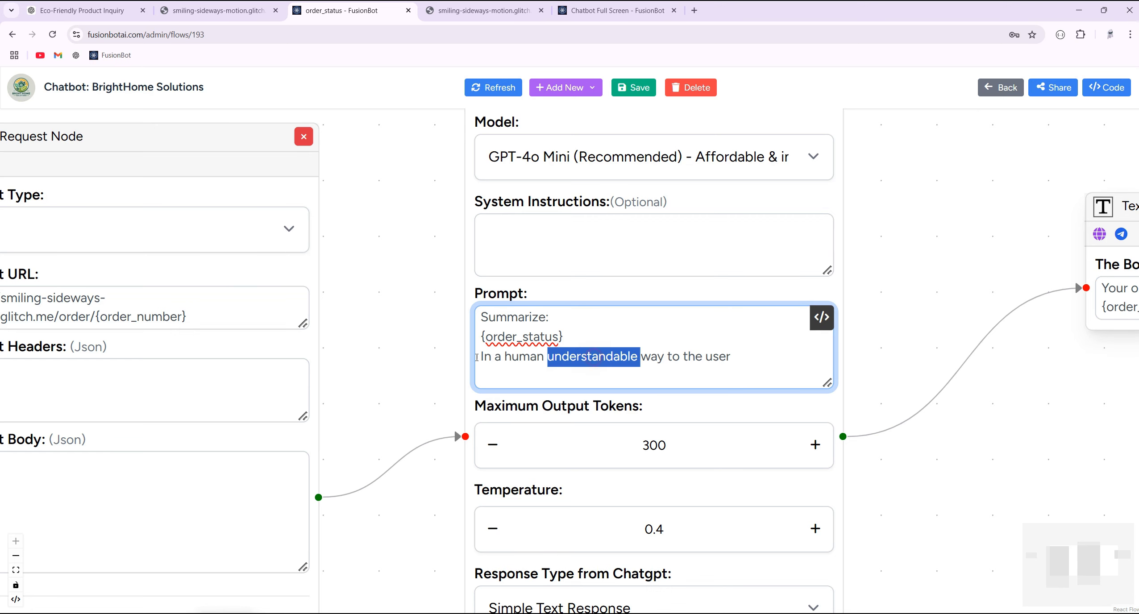
click(641, 91)
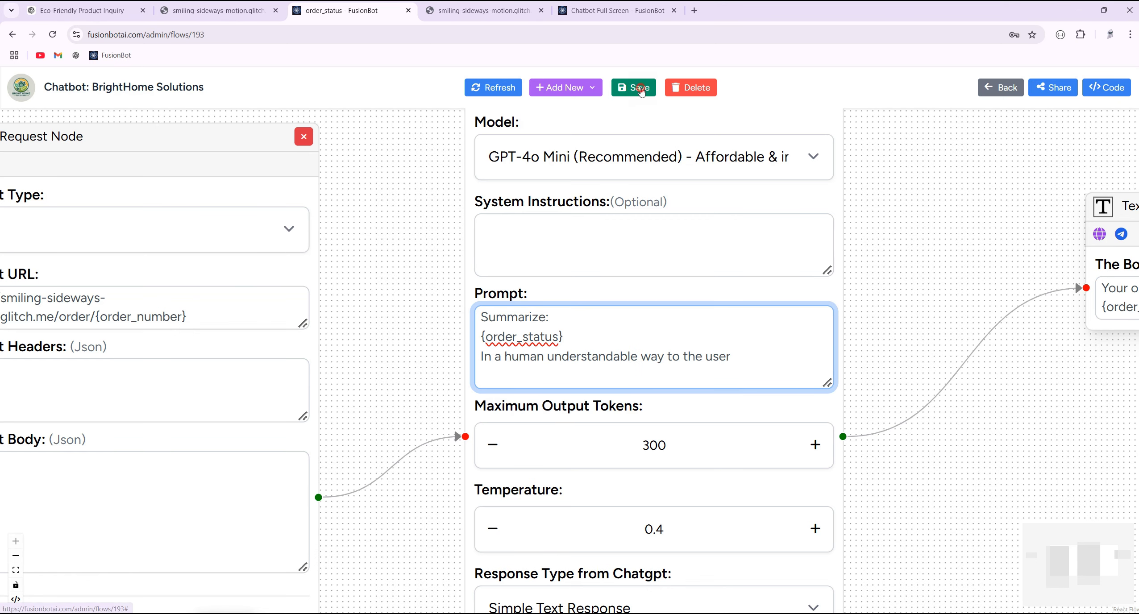
- Send 'ok i have an order 443' and 'yes my order number is 443 , I want to check its status'
click(621, 17)
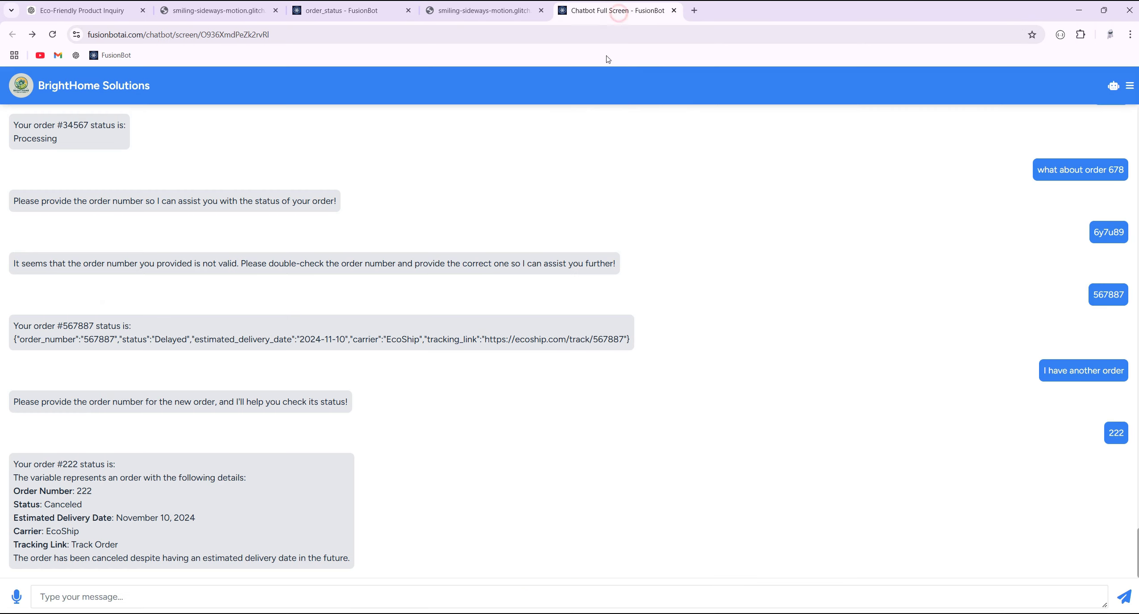
click(355, 600)
text(ok )
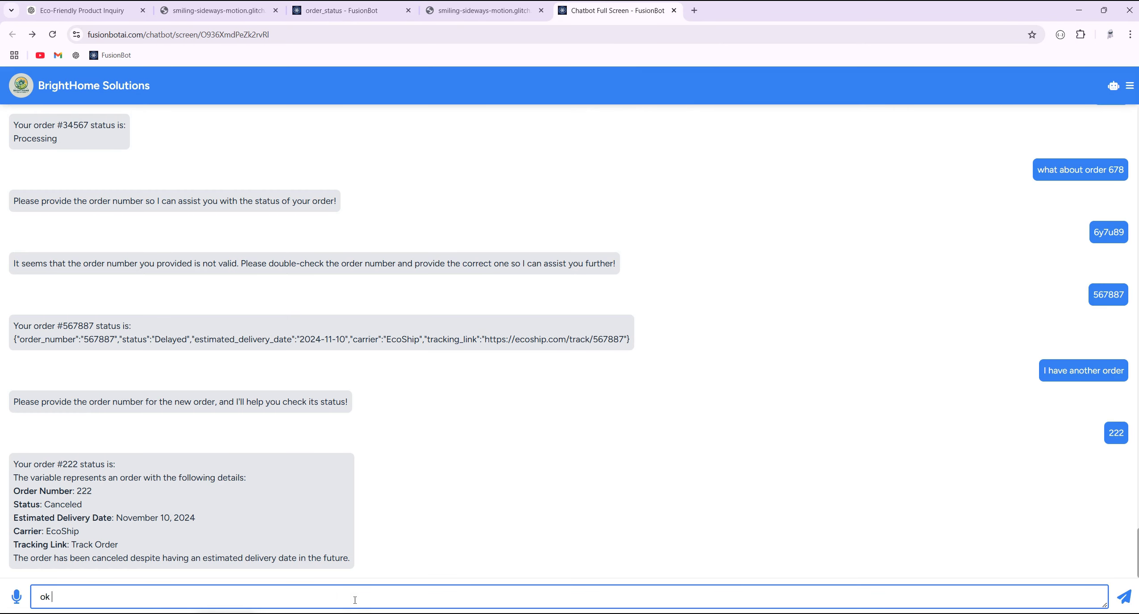
text(i have an order 443)
key(Return)
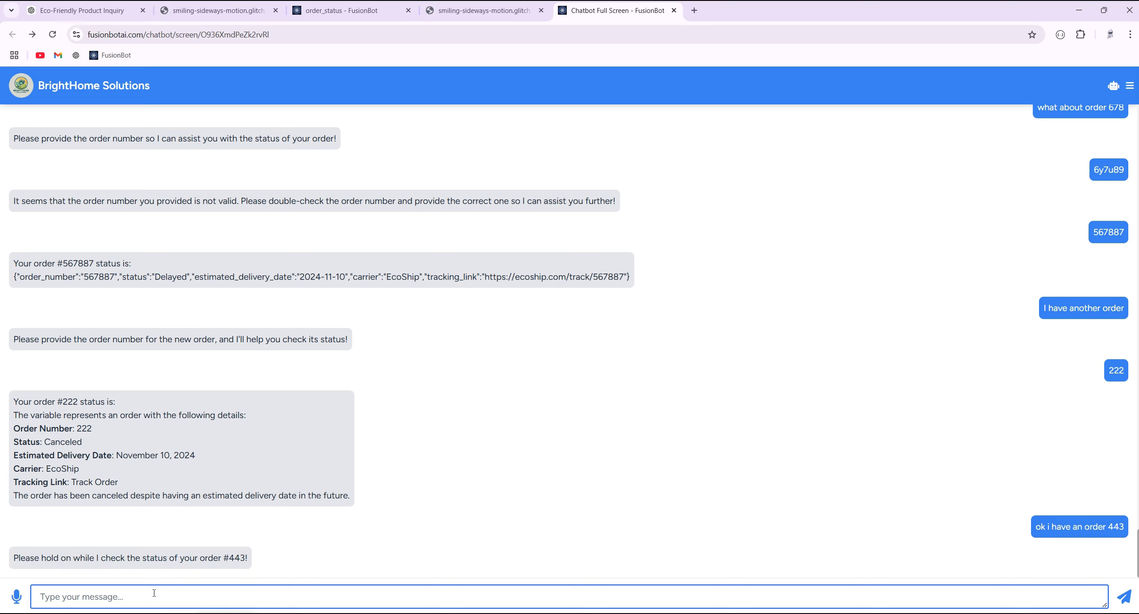
text(yes my order number is 443 , I wan)
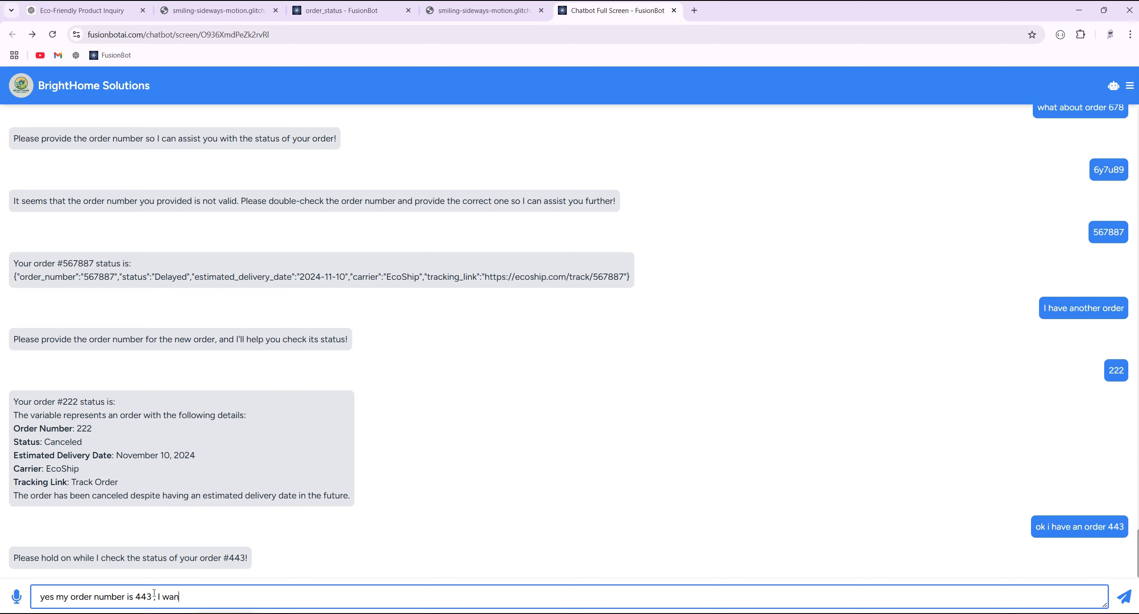
text(t to check its status)
key(Return)
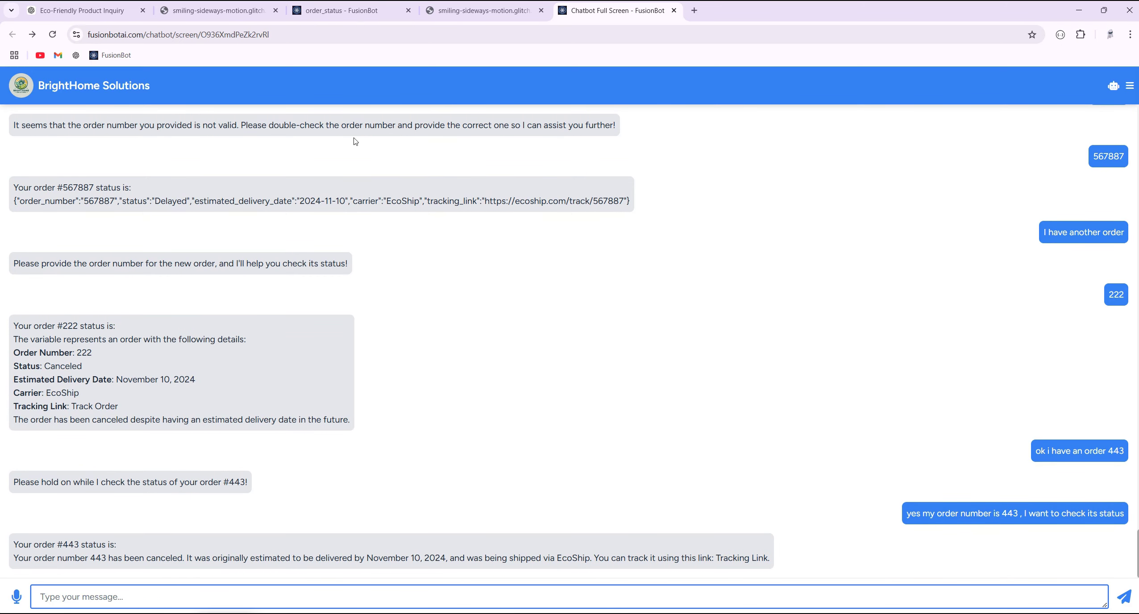
click(348, 10)
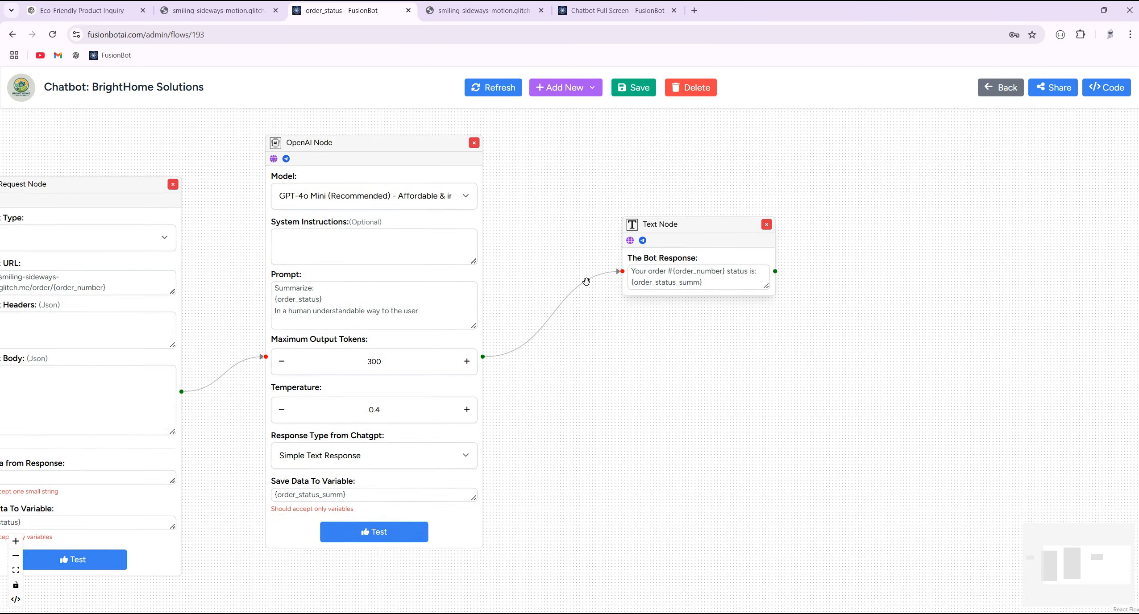
- Check the 'canceled' wording in the #443 reply against the JSON status field
click(616, 10)
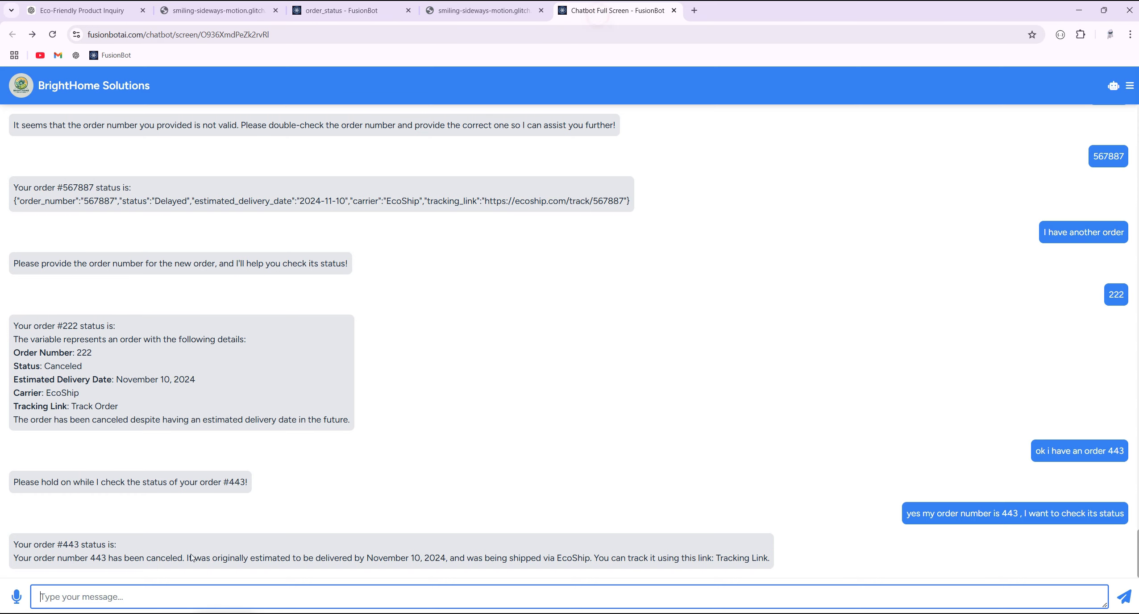
drag(9, 563, 112, 562)
click(115, 558)
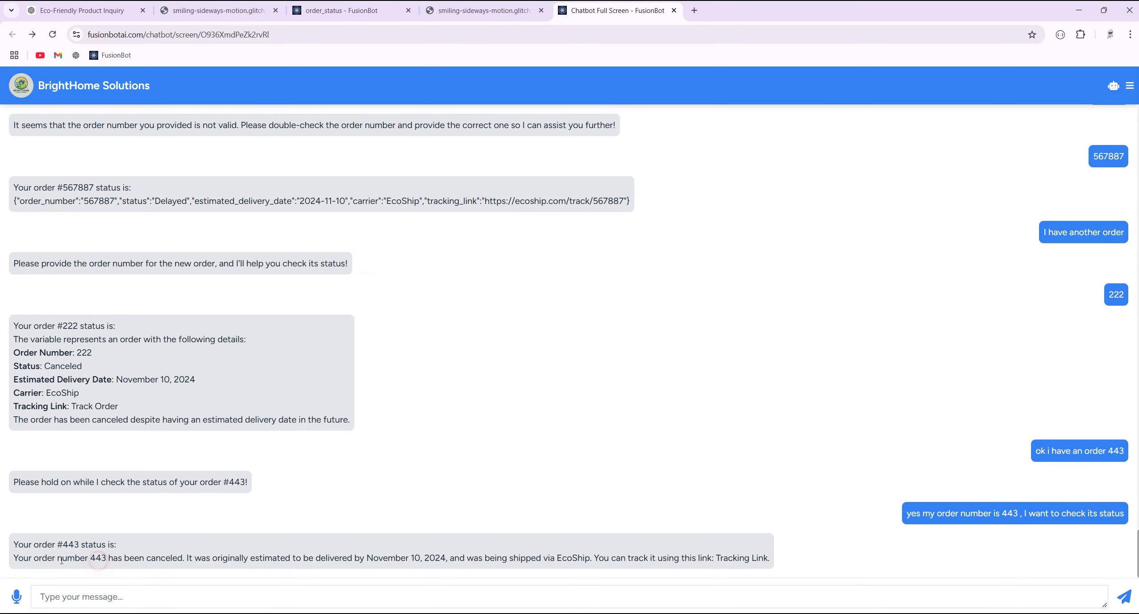
double_click(156, 557)
click(451, 10)
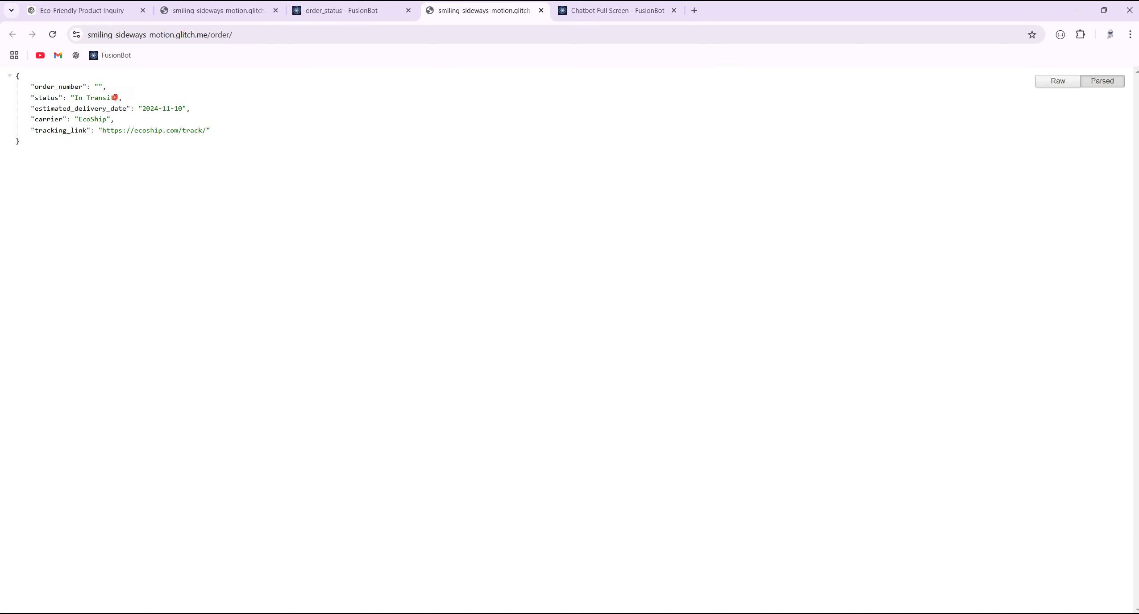
drag(115, 98, 67, 98)
double_click(46, 98)
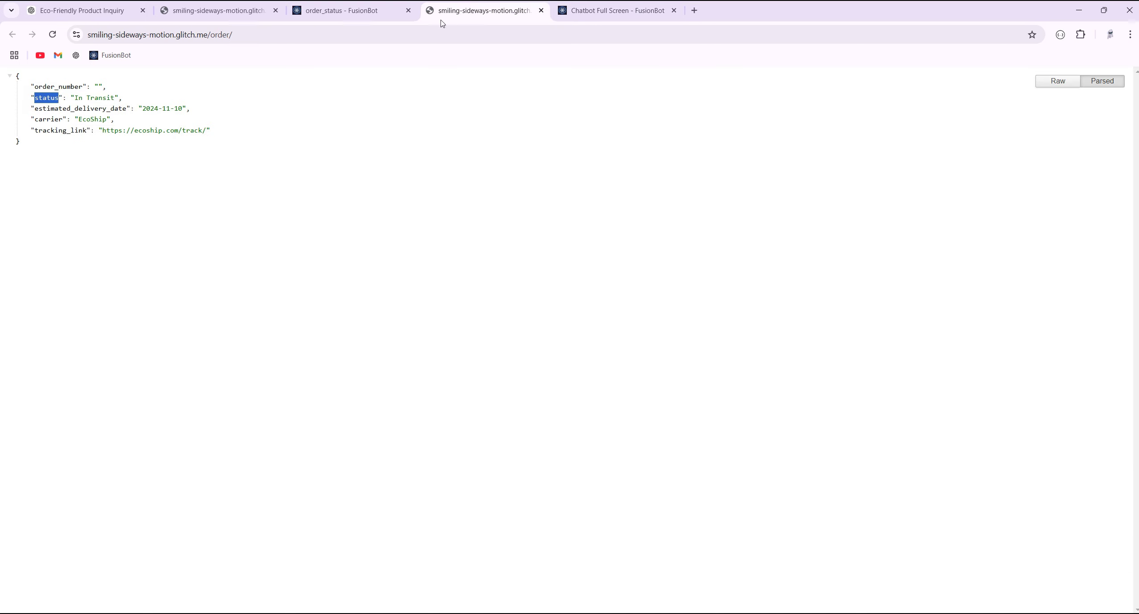
click(572, 12)
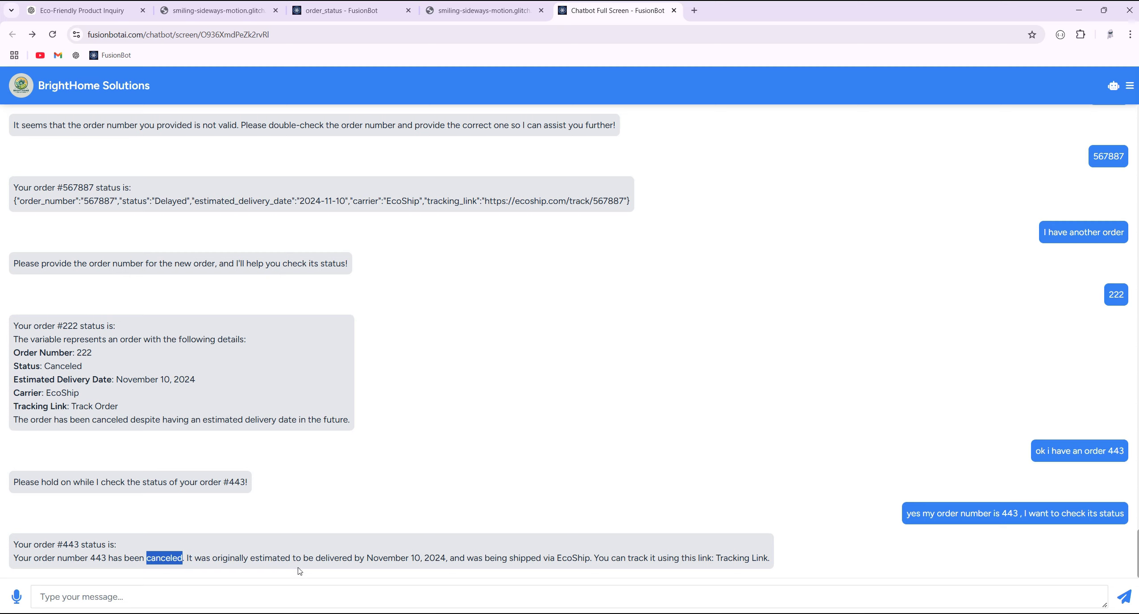
- Match the reply's November 10, 2024 date to the JSON estimated delivery date
drag(368, 561, 446, 562)
click(509, 13)
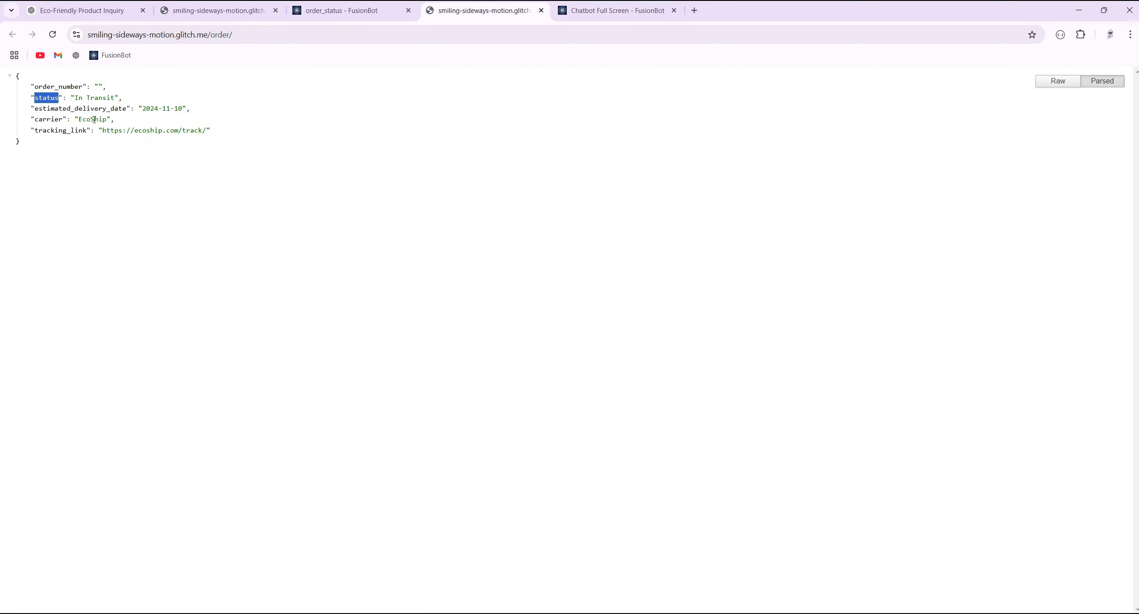
click(68, 109)
drag(183, 110, 145, 110)
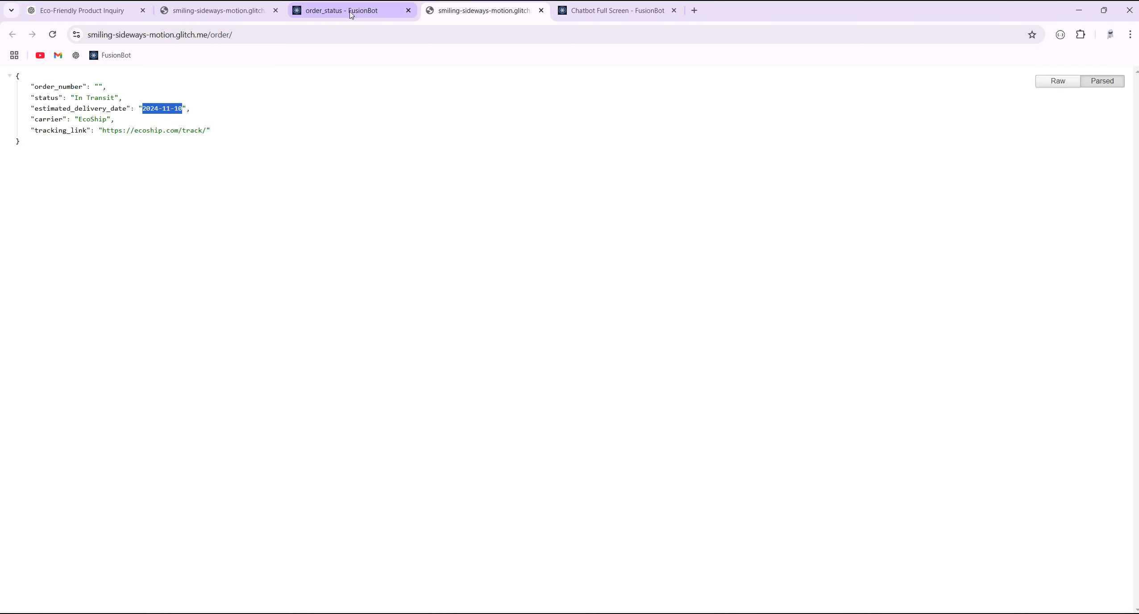
click(607, 11)
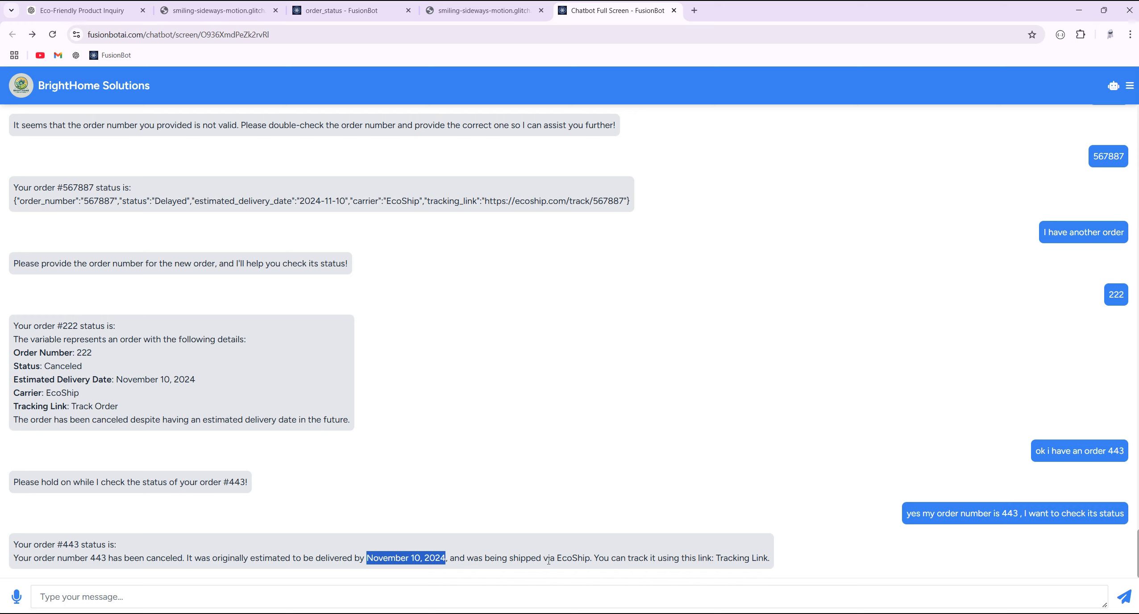
- Compare the reply's 'being shipped via' wording with the JSON carrier field
drag(525, 558, 474, 558)
click(482, 10)
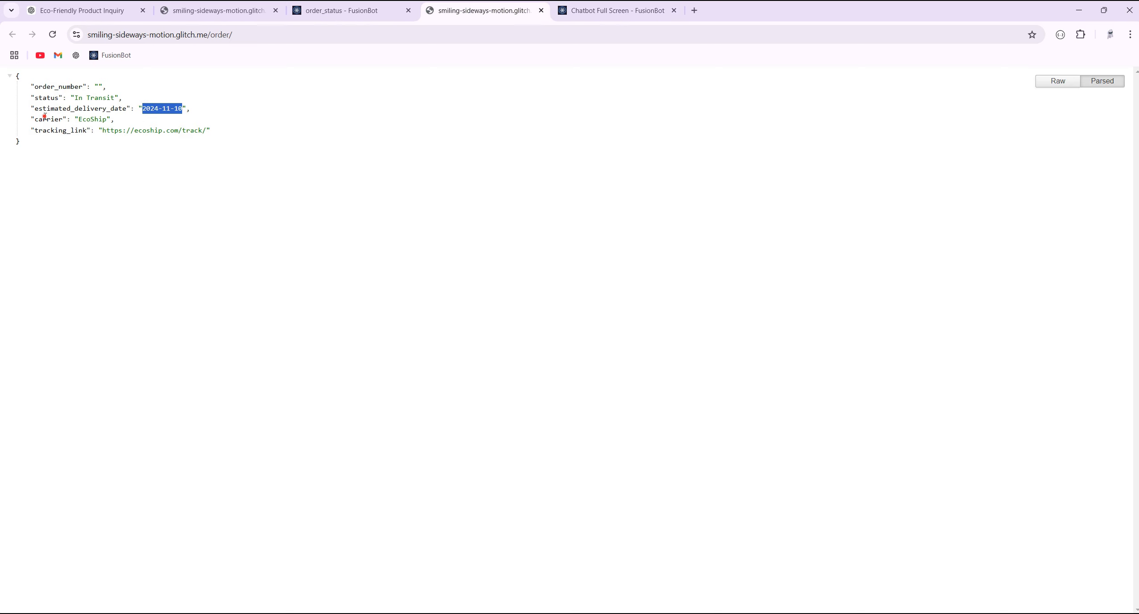
double_click(44, 118)
click(612, 11)
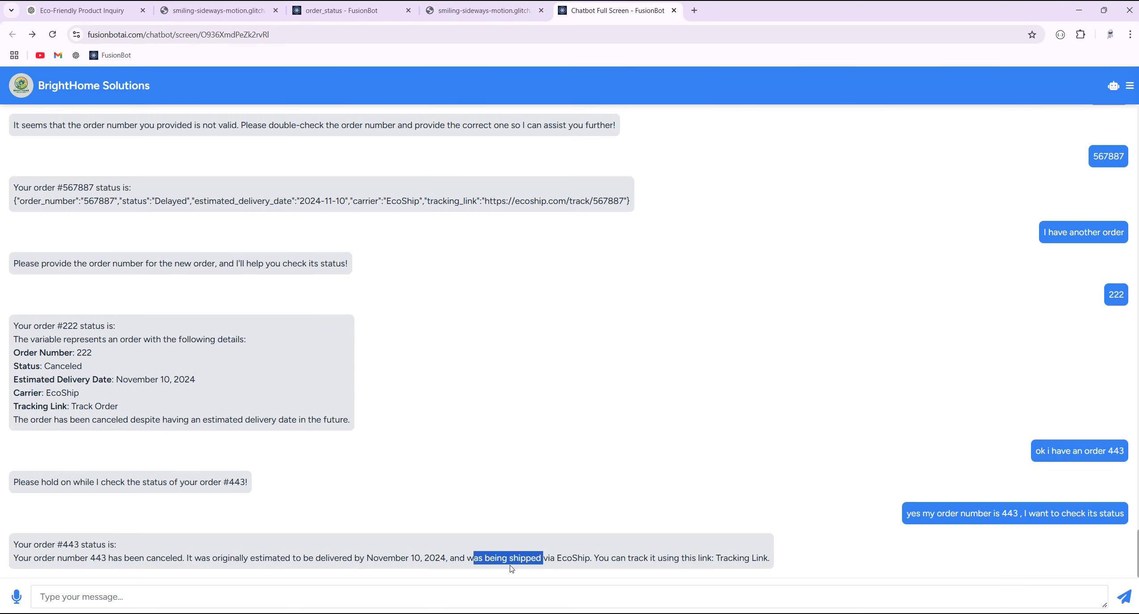
drag(554, 559, 486, 561)
click(449, 599)
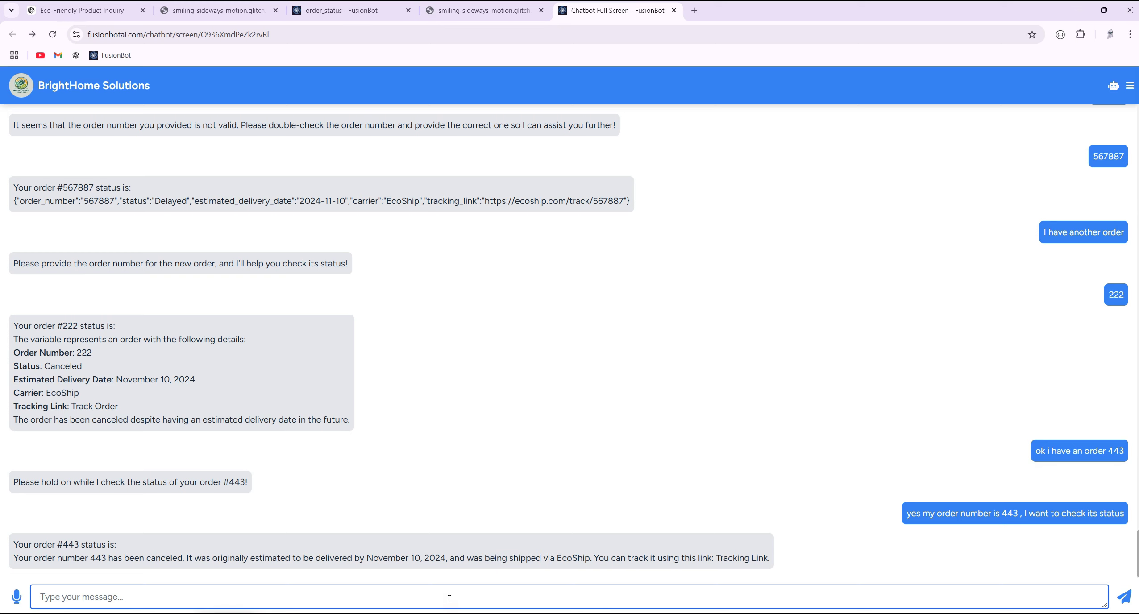
- Send 'how about the order number 226' and 'give me its status', then check the 'returned' reply
text(how about the order number 226)
key(Return)
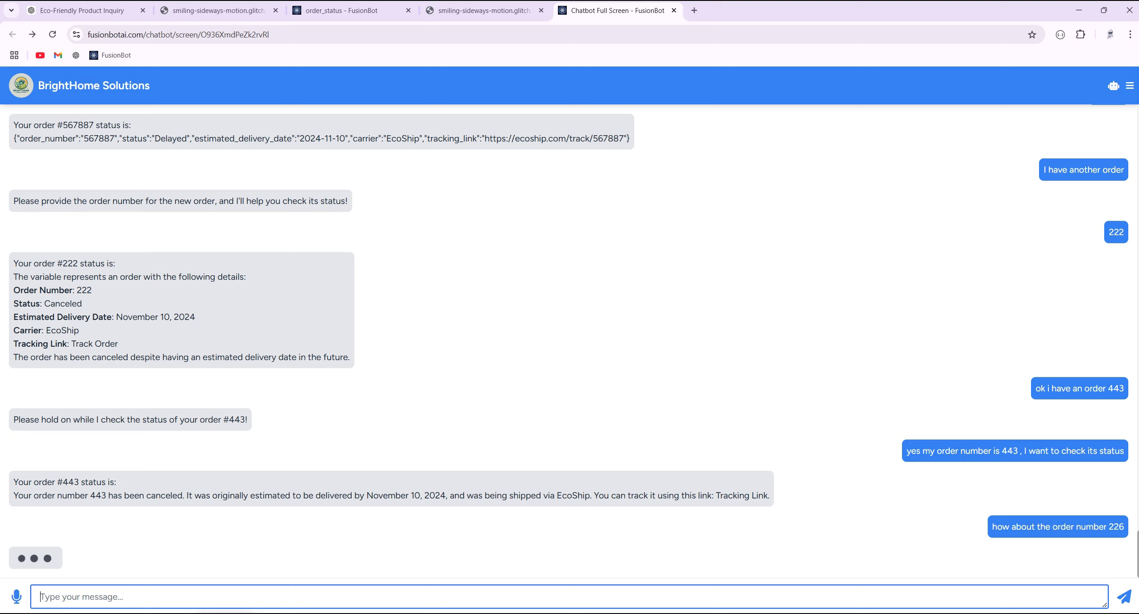
click(863, 593)
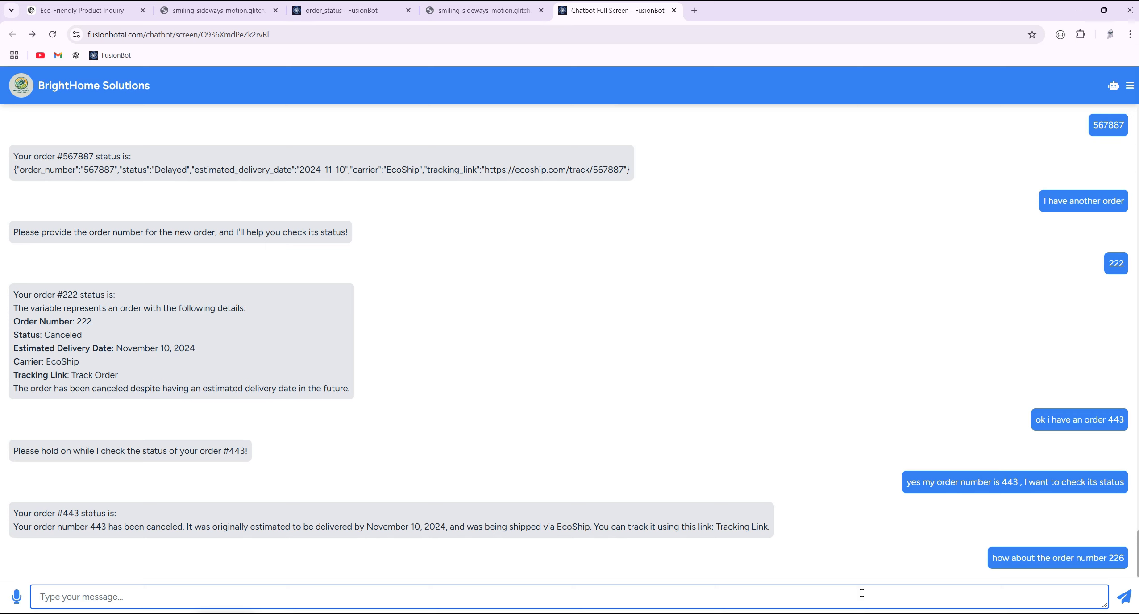
text(give me its status)
key(Return)
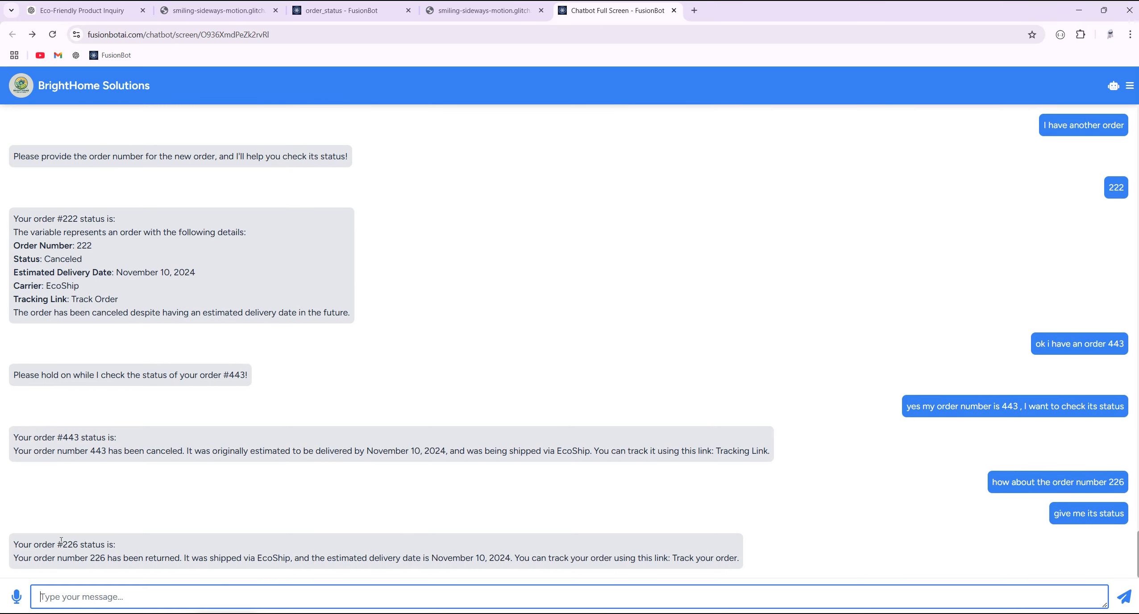
double_click(67, 544)
double_click(1116, 482)
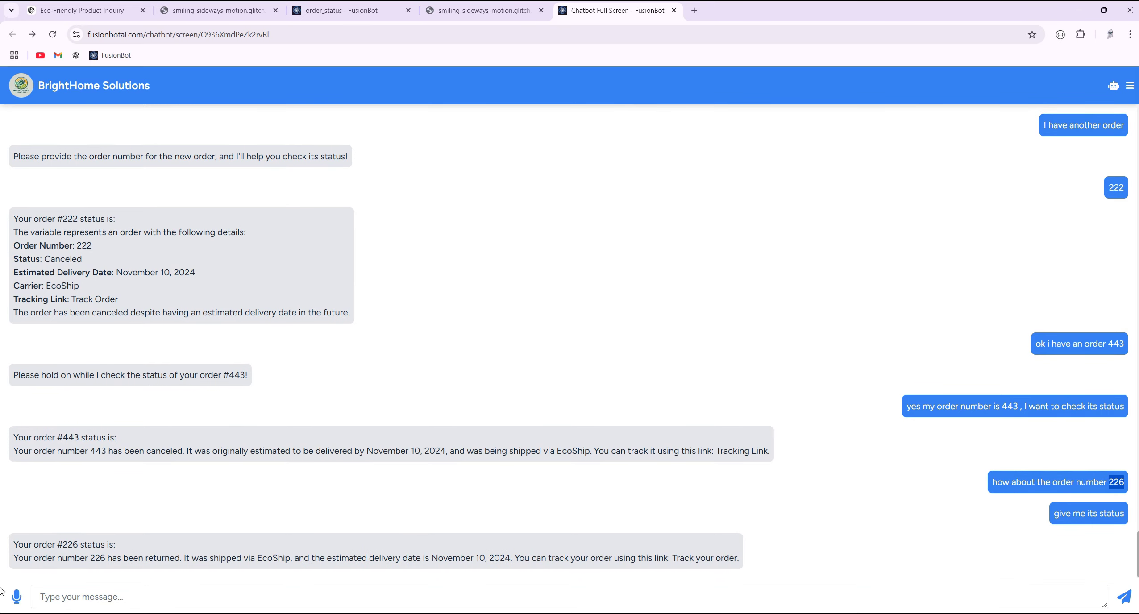
double_click(150, 558)
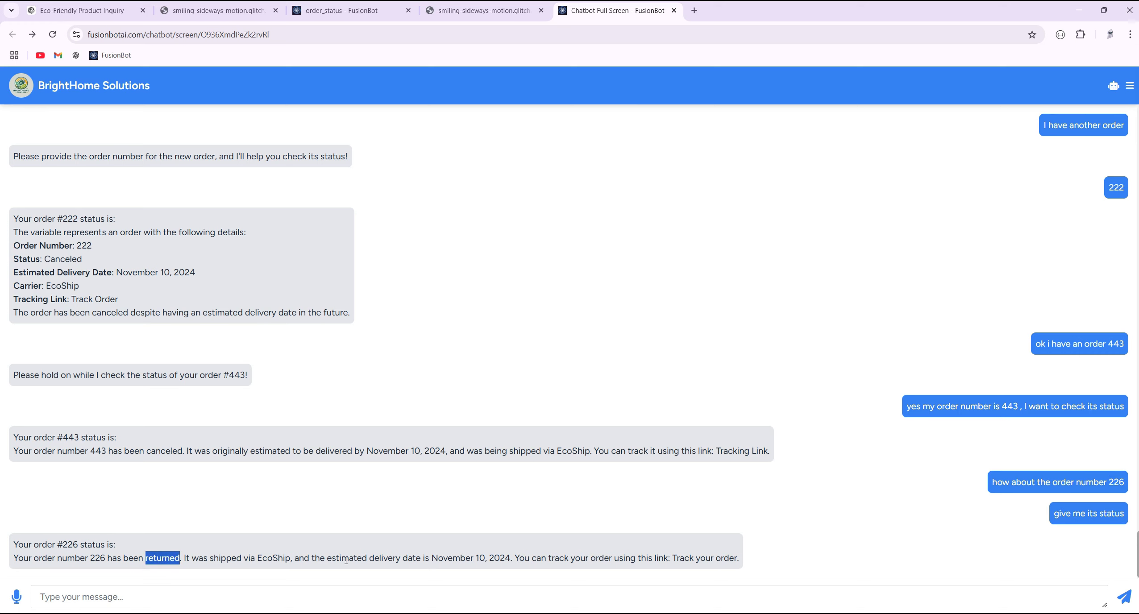
click(303, 517)
- Zoom the order_status canvas to show all four linked nodes and dismiss the Add New list
click(353, 13)
scroll(509, 223, down, 2)
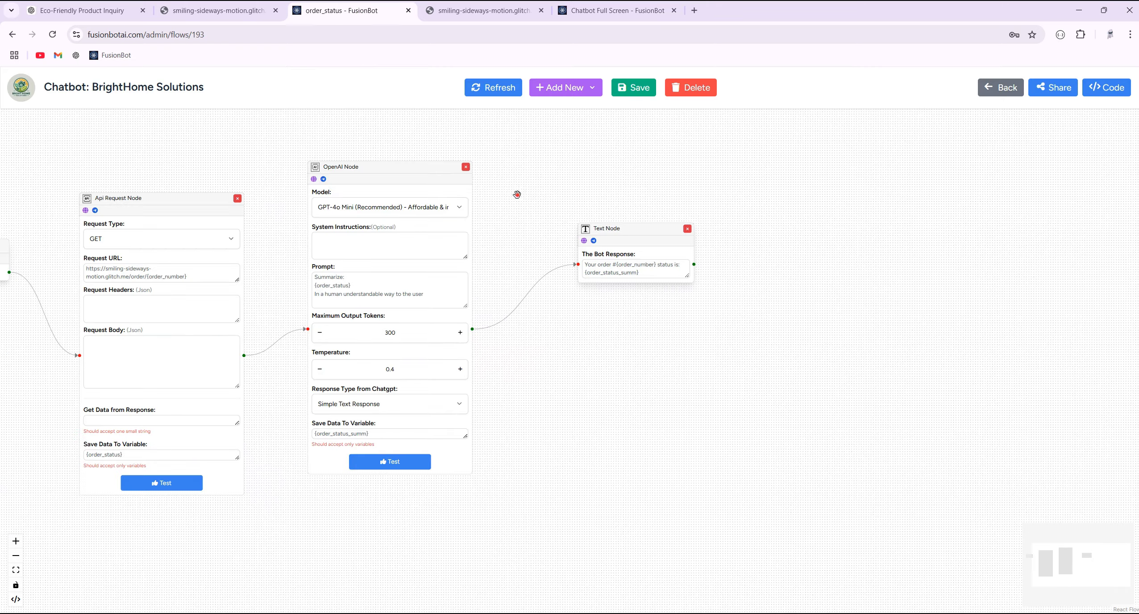
scroll(465, 233, up, 3)
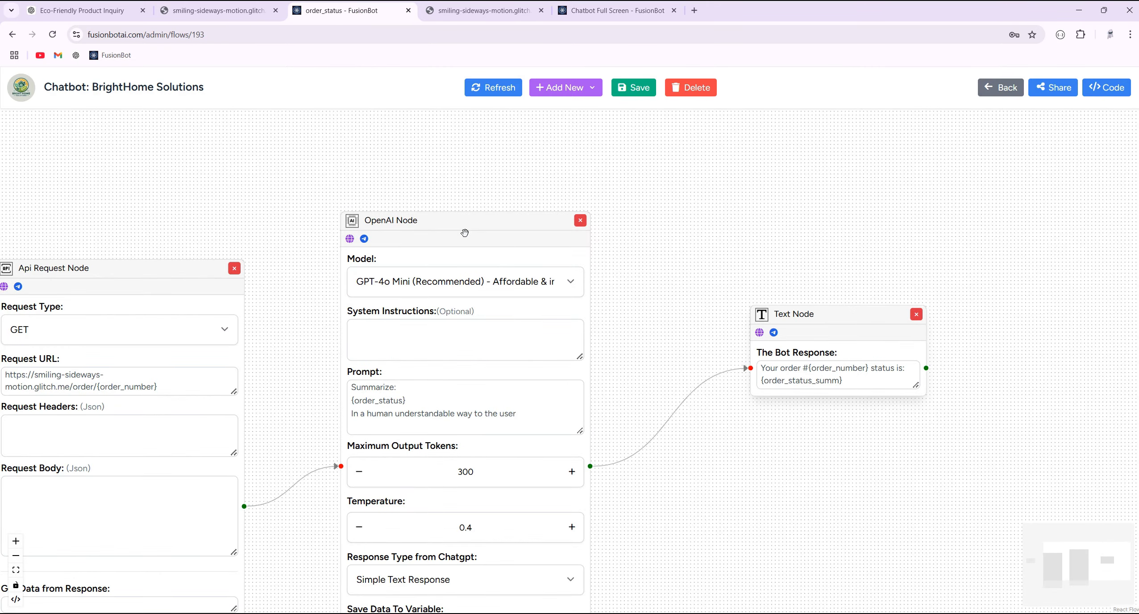
scroll(652, 274, down, 2)
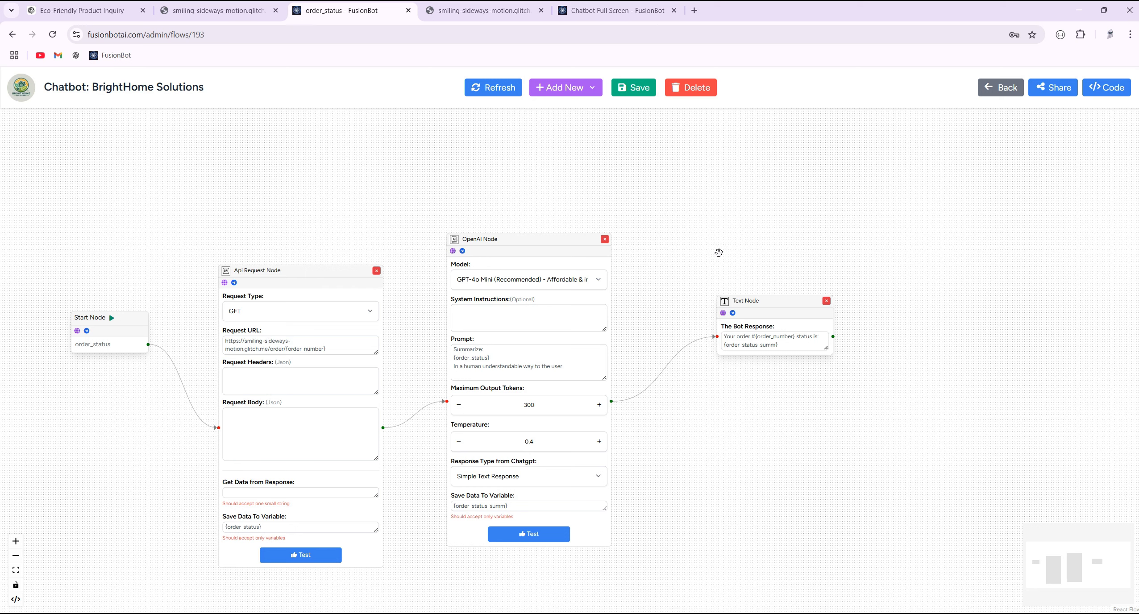
click(546, 85)
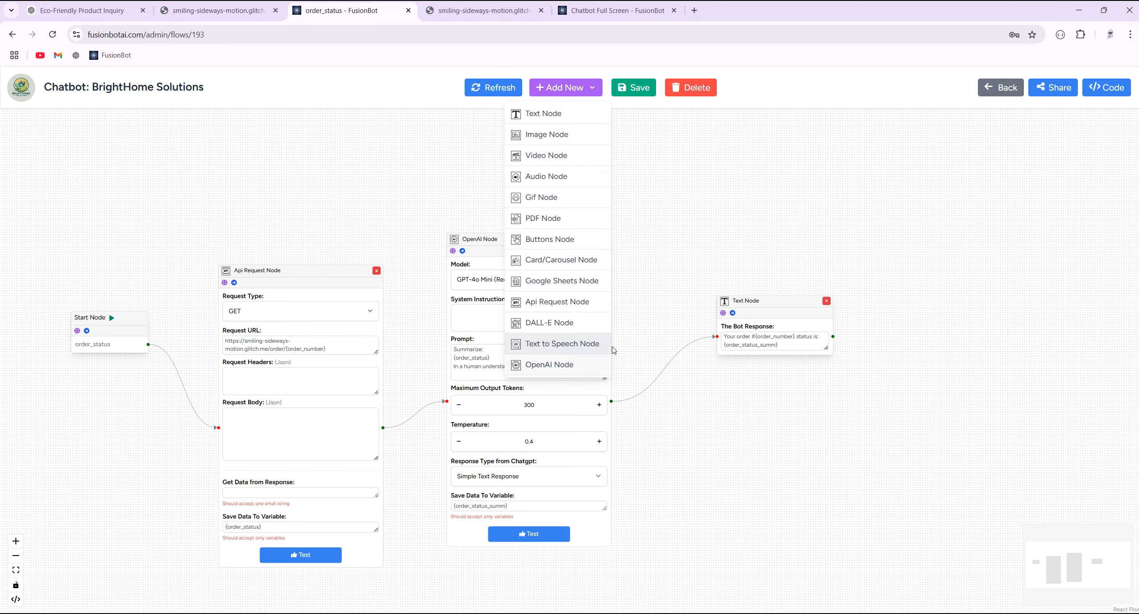
click(688, 219)
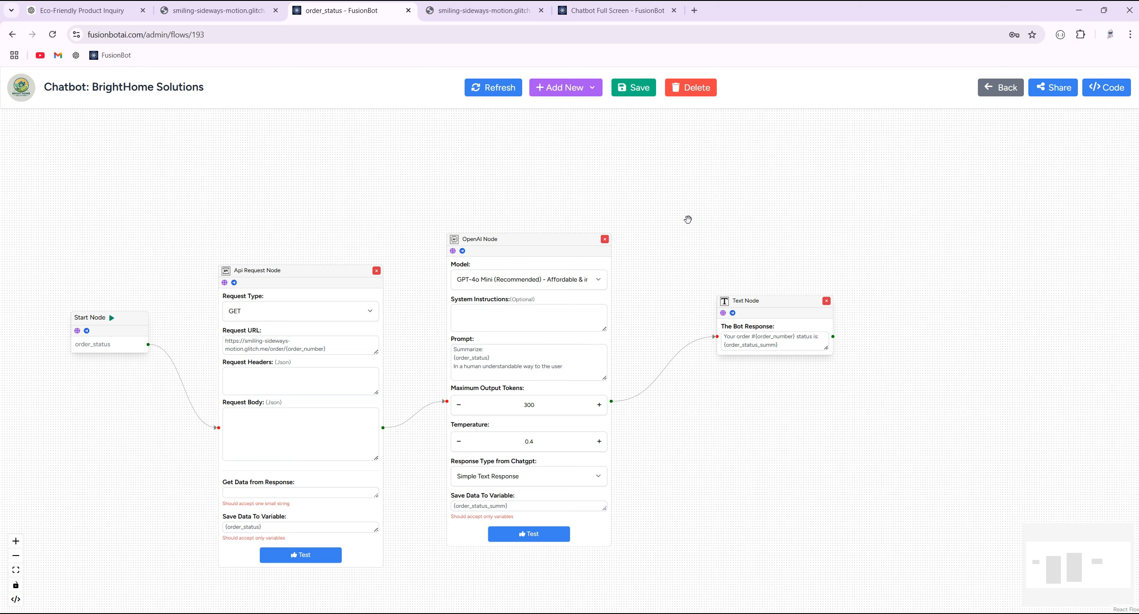